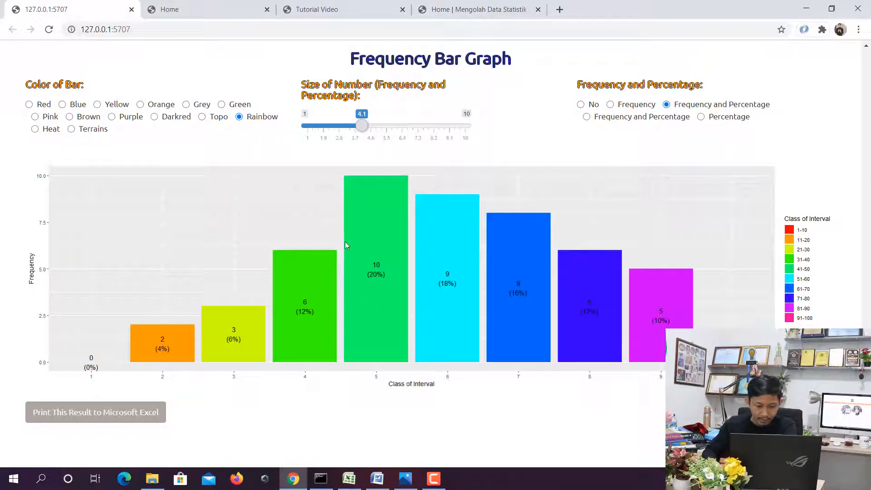
Review the grouped frequency table, then look over the statcal.com home page down to its download and registration section.
scroll(339, 271, "up", 8)
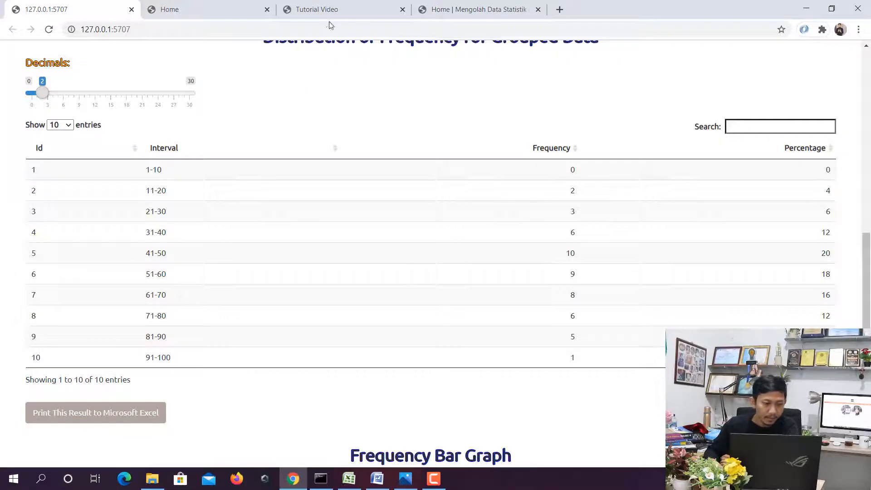
left_click(330, 7)
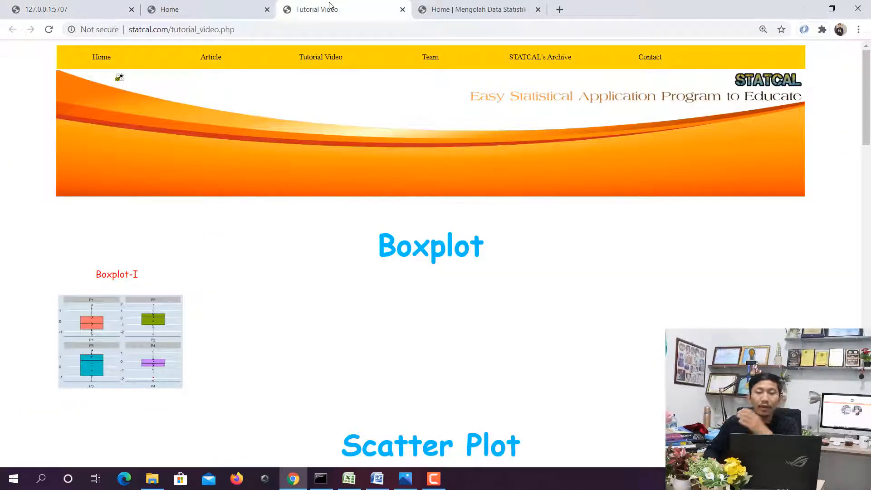
left_click(234, 7)
left_click(178, 29)
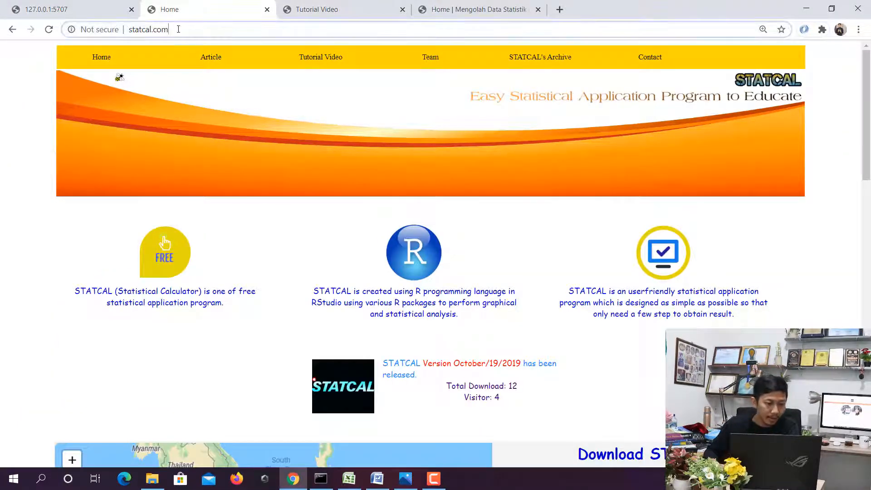
left_click_drag(178, 29, 127, 30)
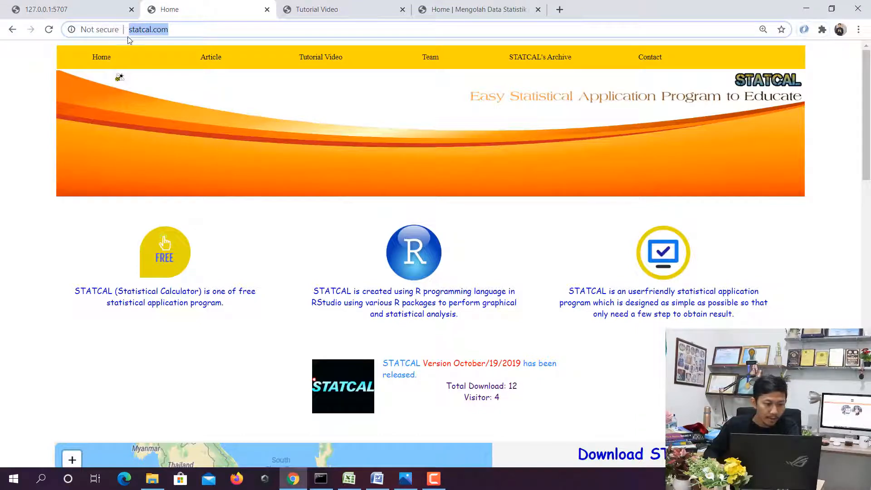
scroll(443, 100, "down", 7)
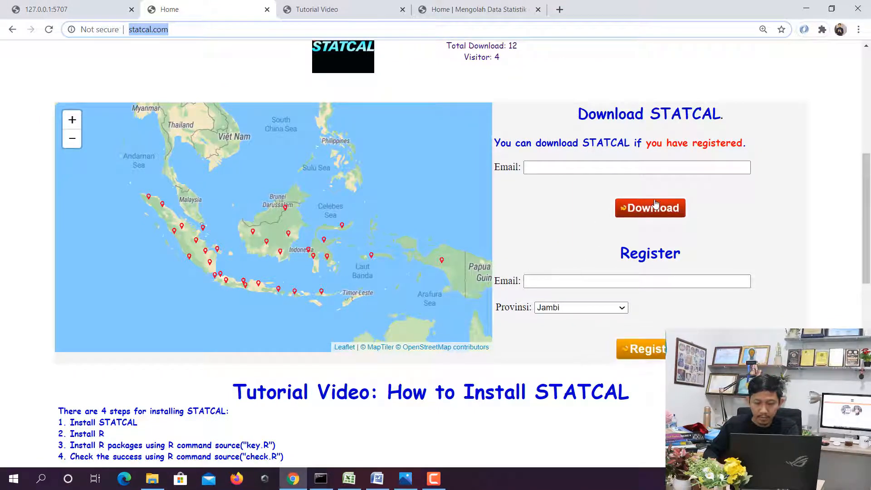
Look through the boxplot, scatter plot and time series tutorials on the STATCAL Tutorial Video page.
left_click(368, 9)
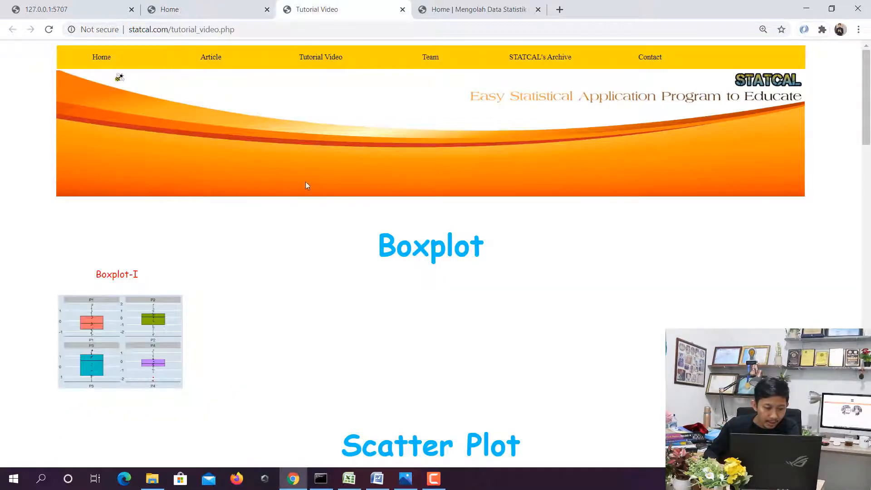
scroll(202, 194, "down", 3)
scroll(362, 116, "up", 3)
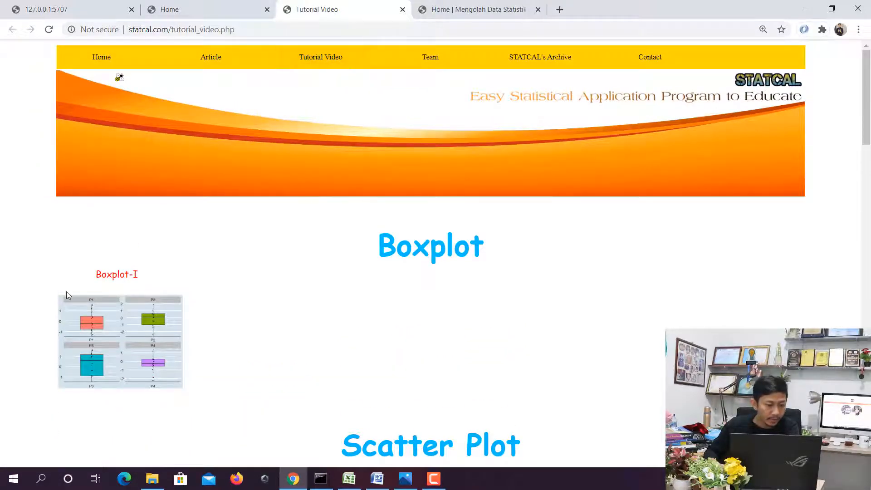
scroll(67, 292, "down", 4)
scroll(66, 295, "down", 8)
scroll(66, 295, "up", 5)
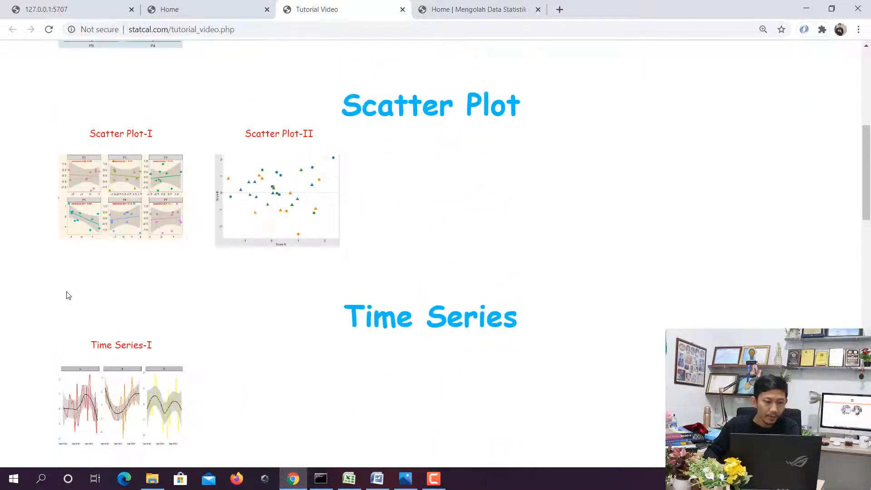
Switch to the Data workbook in Excel and copy the Nilai Ujian Matematika column from Sheet1 into column A of a new sheet.
left_click(806, 9)
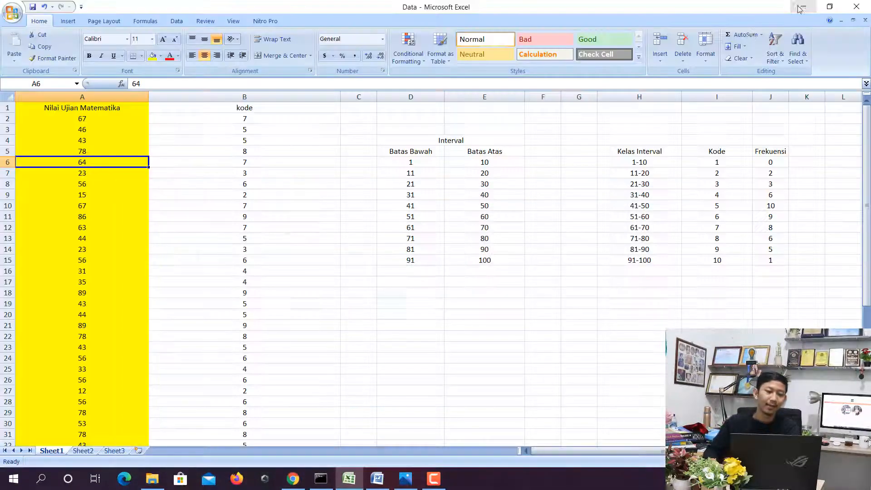
left_click(388, 214)
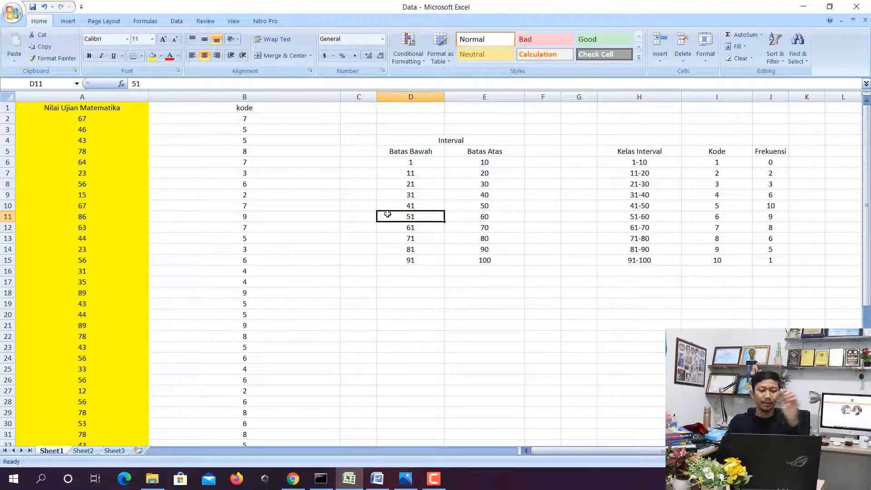
left_click(139, 97)
key("ctrl+c")
left_click(141, 449)
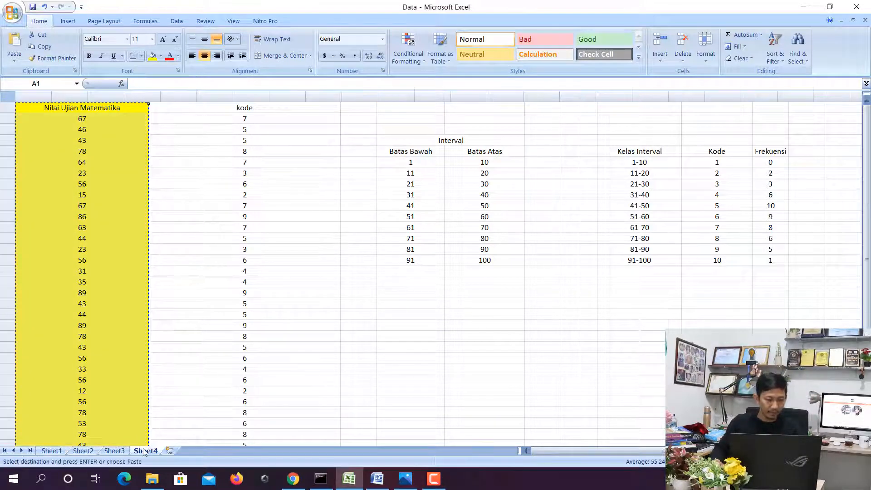
key("ctrl+v")
left_click(237, 227)
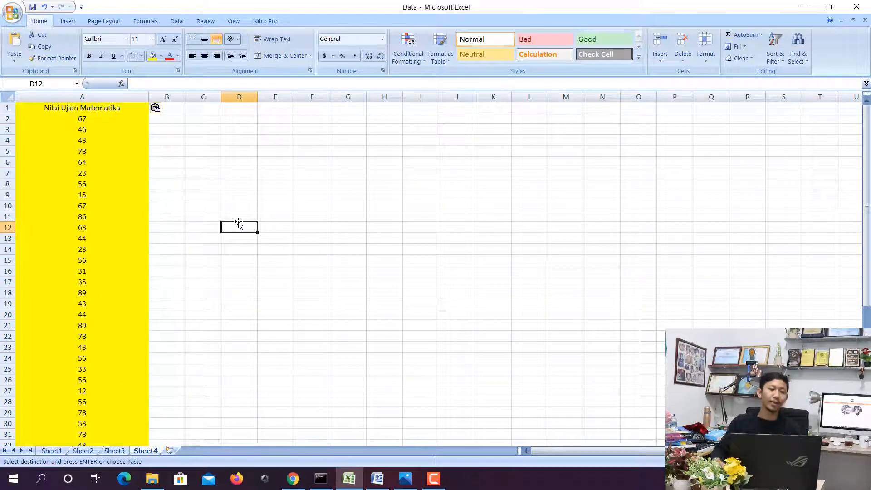
Check the copied math scores from the header in A1 down to the last value in A51.
left_click(117, 129)
left_click(114, 109)
scroll(118, 135, "down", 10)
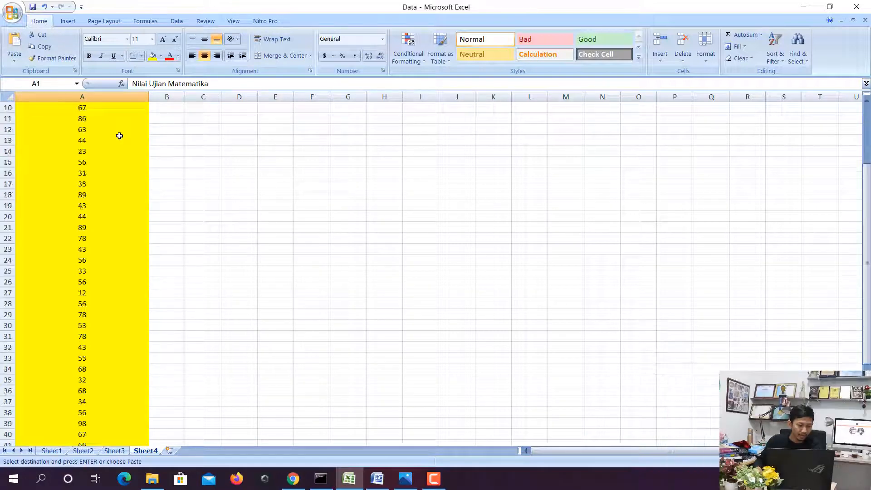
left_click(45, 327)
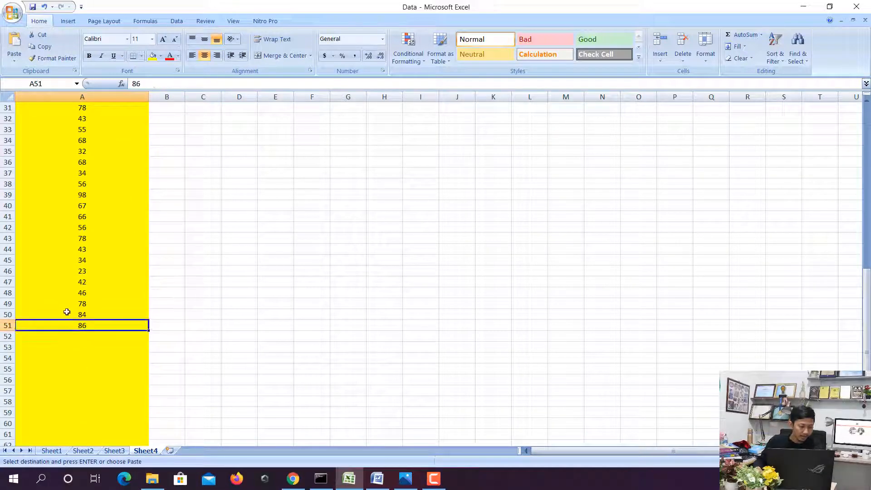
scroll(90, 213, "up", 10)
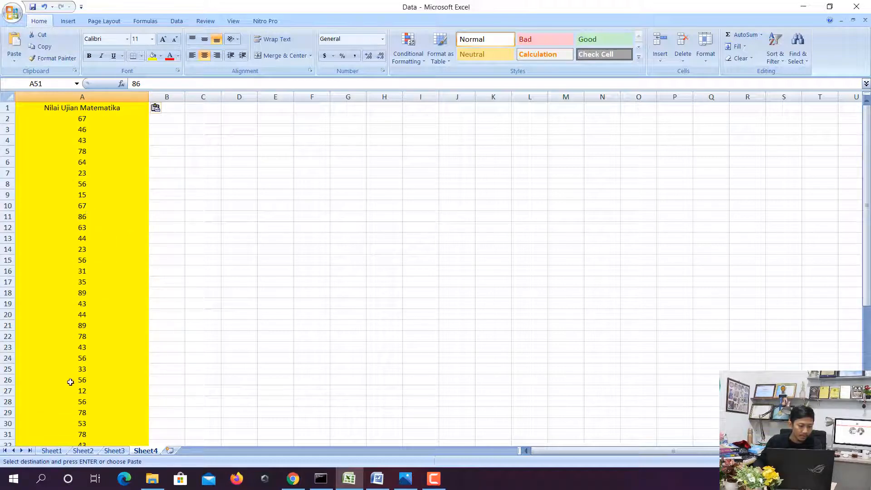
Copy the Interval table with its Batas Bawah and Batas Atas columns from Sheet1 and paste it at F5 on Sheet4.
left_click(52, 449)
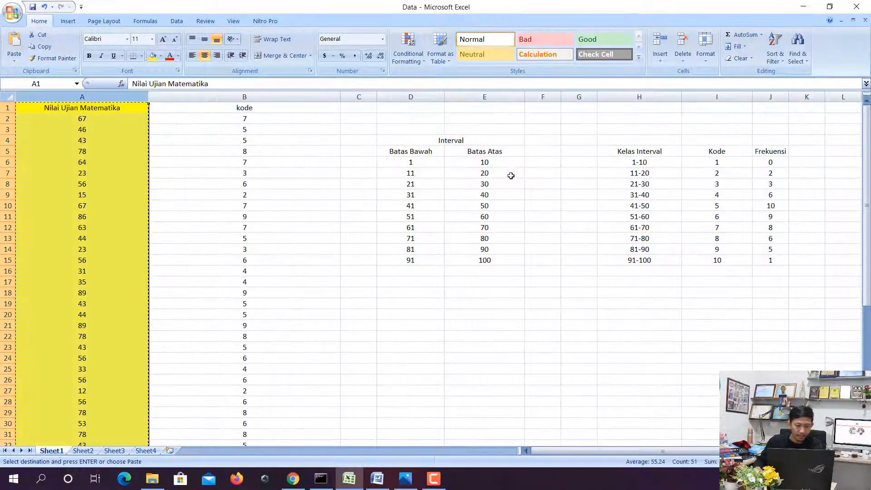
left_click_drag(485, 140, 496, 258)
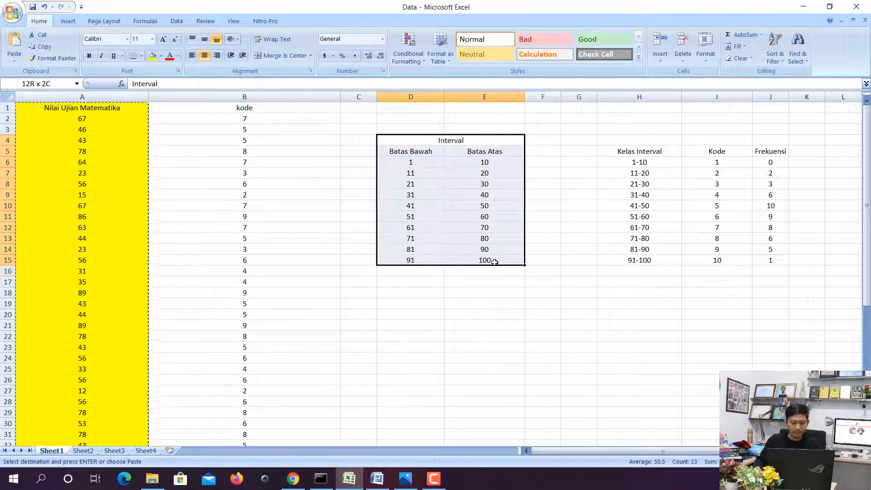
key("ctrl+c")
left_click(145, 451)
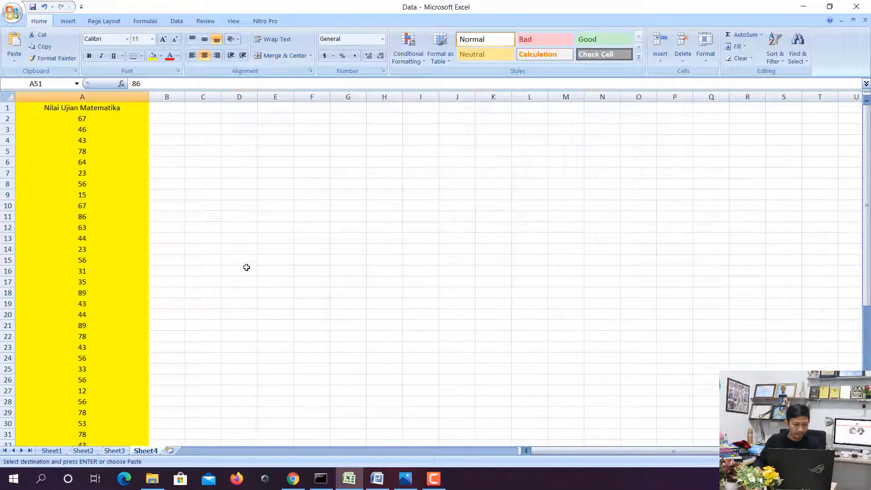
left_click(295, 148)
key("ctrl+v")
left_click(420, 152)
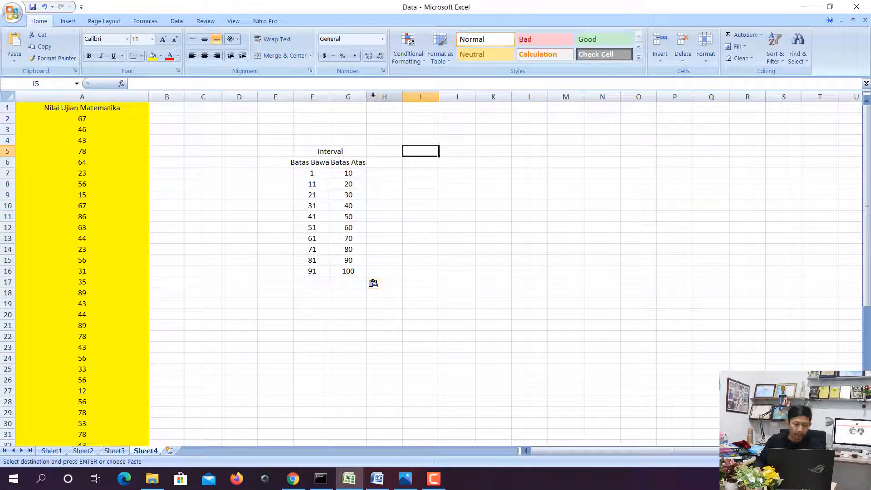
Widen columns F and G so the Batas Bawah and Batas Atas headings fit.
left_click_drag(367, 96, 400, 114)
left_click_drag(334, 97, 373, 113)
left_click(349, 126)
left_click(200, 162)
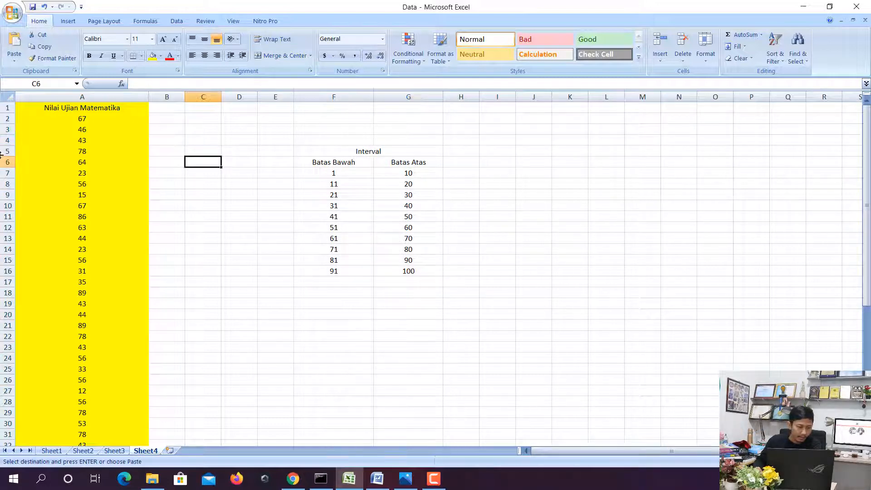
Insert an empty column before the Nilai Ujian Matematika column.
left_click(6, 118)
left_click(66, 96)
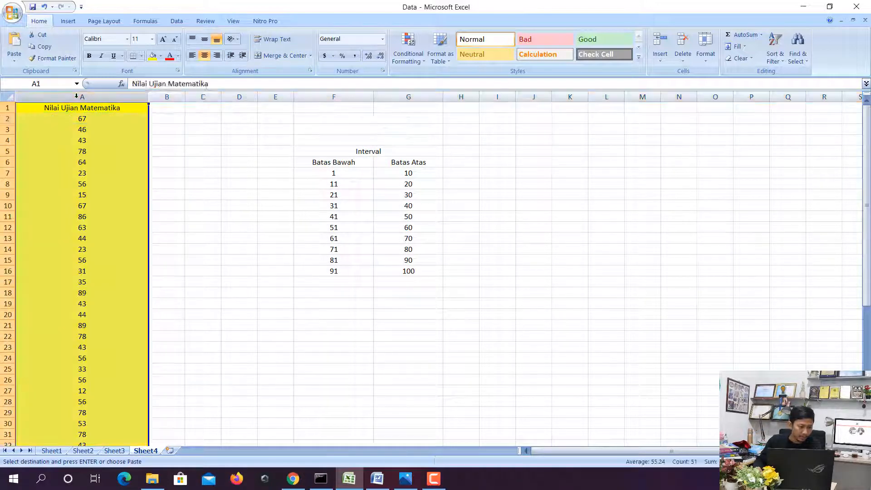
right_click(76, 97)
left_click(122, 152)
Enter the heading Responden in A1 and the first two respondent numbers, 1 and 2, beneath it.
left_click(42, 109)
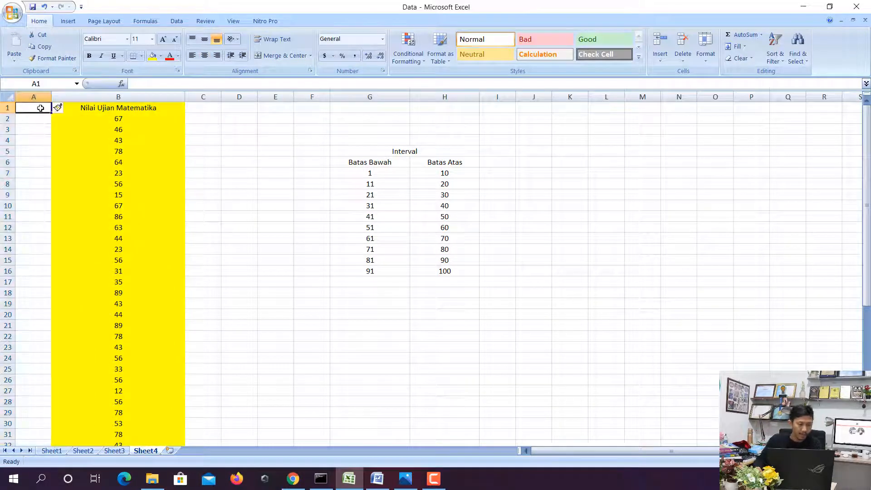
type("Responden")
key("Return")
type("1")
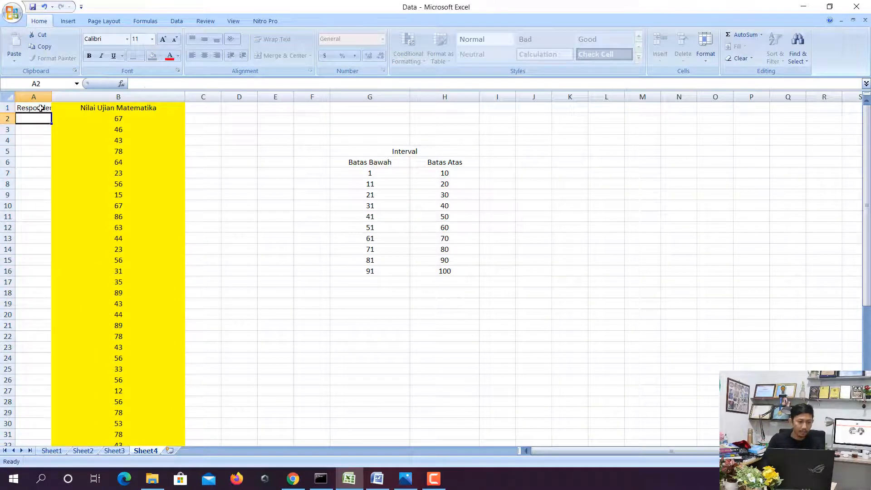
key("Return")
type("2")
key("Return")
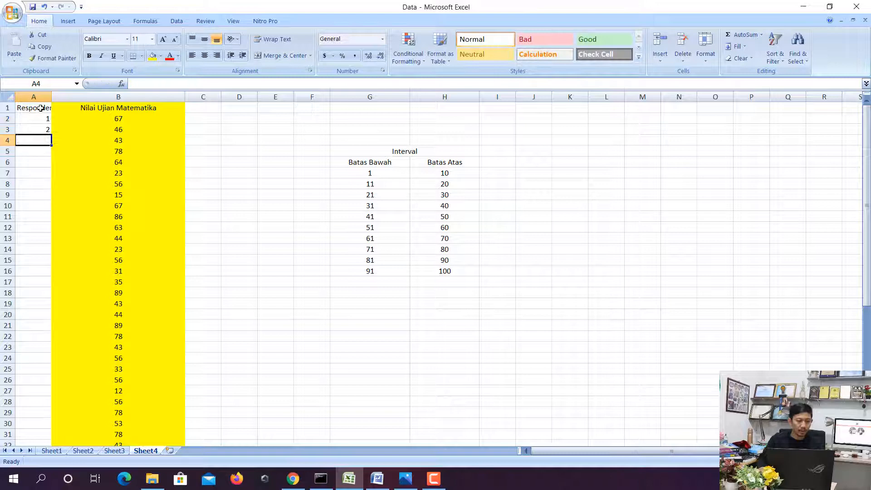
Center the contents of the whole sheet horizontally and widen the Responden column to fit its heading.
left_click(278, 175)
key("ctrl+a")
left_click(205, 55)
left_click(203, 151)
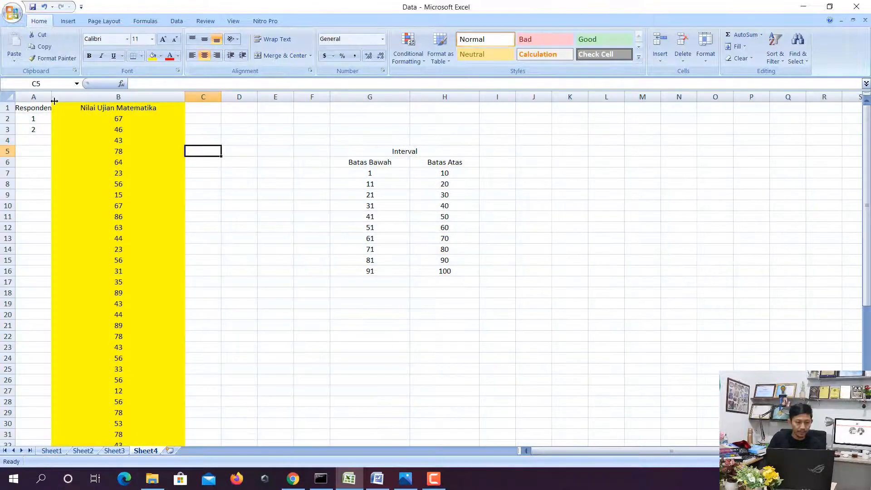
left_click_drag(51, 97, 89, 96)
Extend the respondent numbering from 1 and 2 down to 50 in cell A51.
left_click_drag(64, 120, 91, 383)
scroll(181, 317, "up", 7)
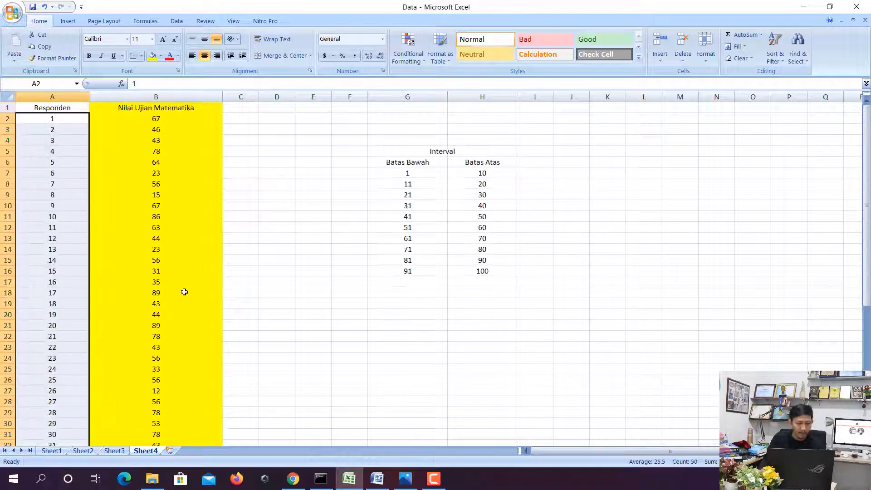
left_click(129, 181)
Compare respondents 1, 2 and 50 with their math scores in the adjacent column.
left_click(68, 119)
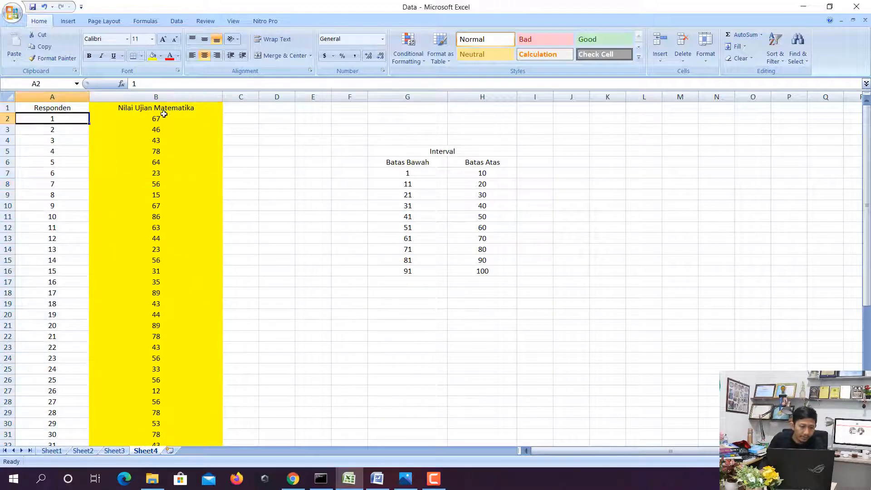
left_click(177, 121)
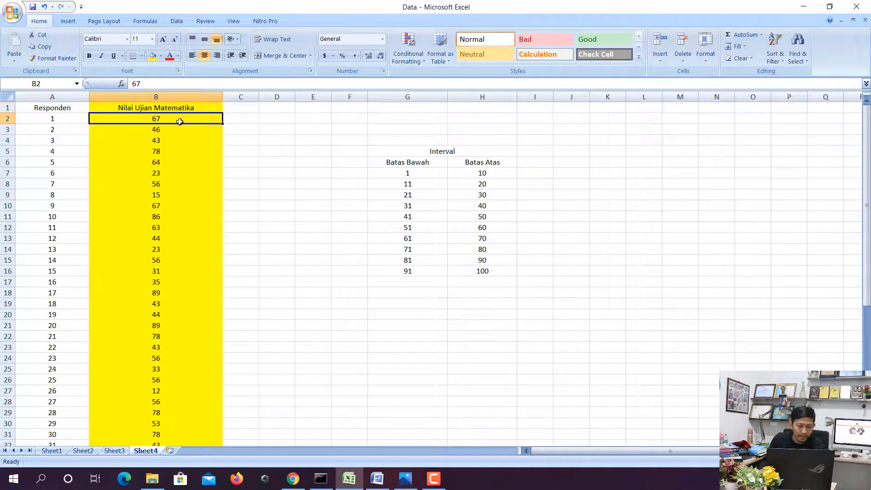
left_click(69, 128)
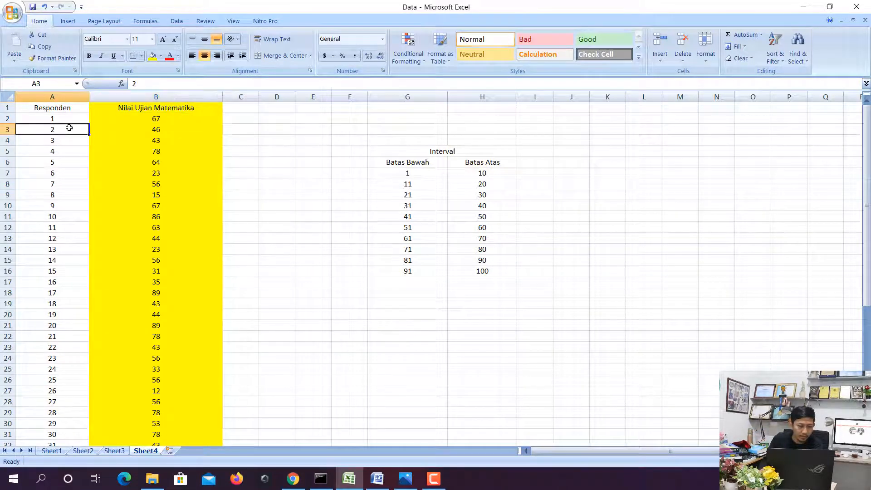
left_click(157, 133)
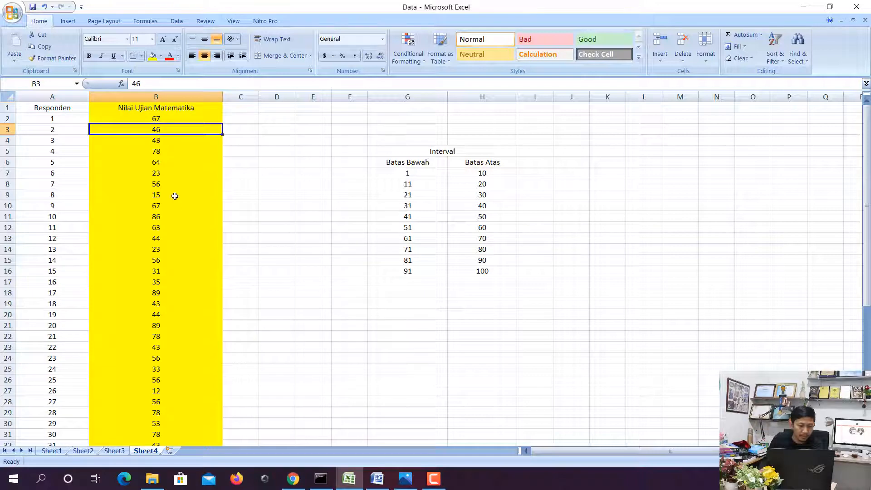
scroll(175, 195, "down", 13)
left_click(61, 225)
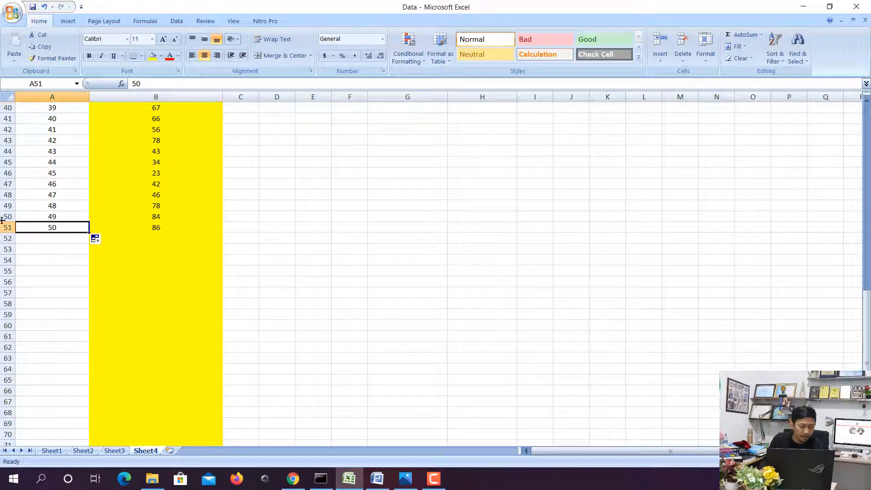
left_click(157, 230)
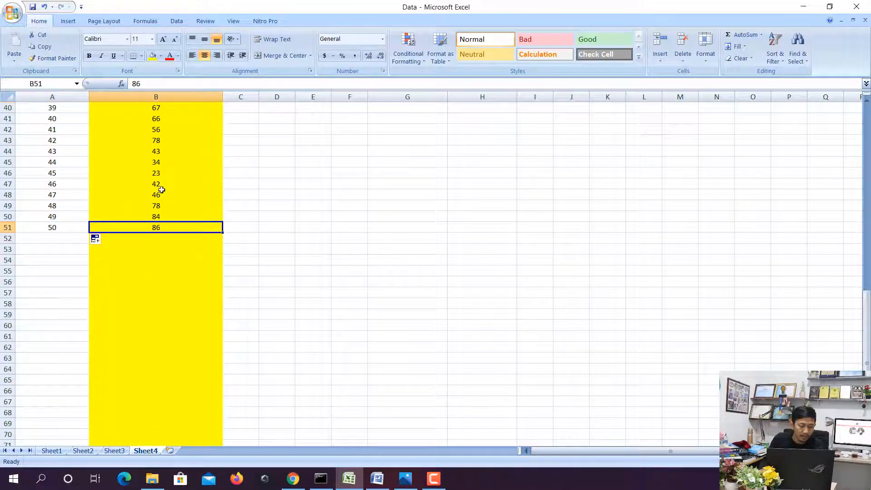
Add the heading Frekuensi in I6 beside Batas Atas and widen column I.
scroll(296, 221, "up", 13)
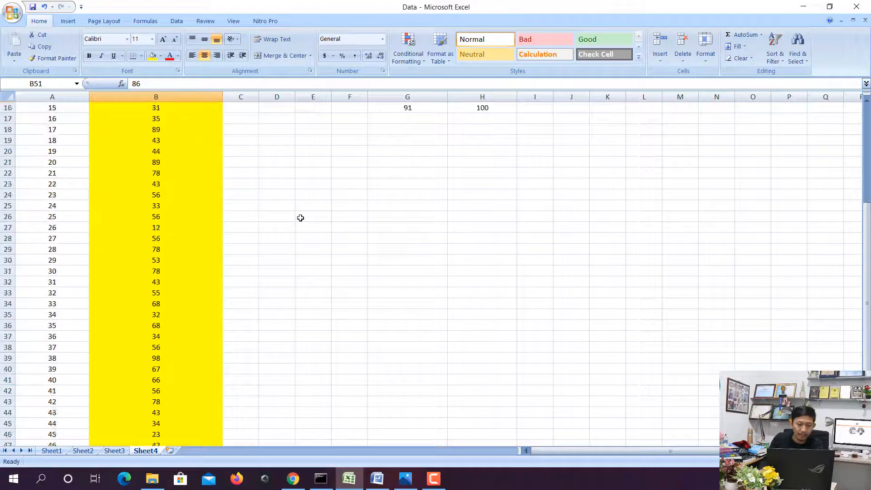
left_click(550, 159)
type("Frekuens")
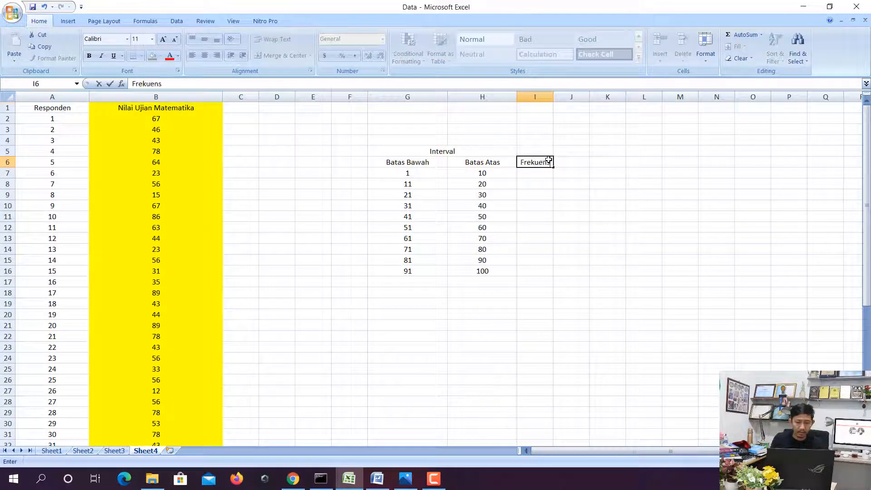
type("i")
key("Tab")
left_click_drag(553, 97, 606, 105)
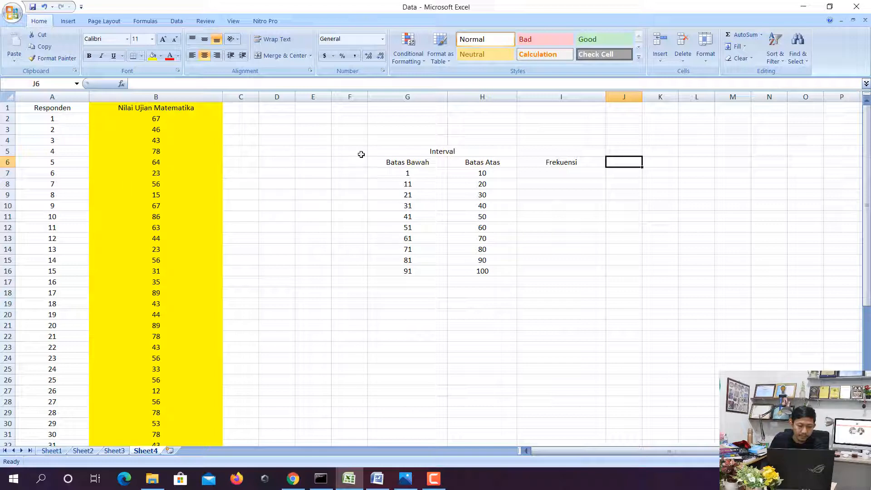
Examine the math scores in column B for values between the first interval's bounds, 1 and 10.
left_click(413, 175)
left_click(482, 175)
left_click(409, 174)
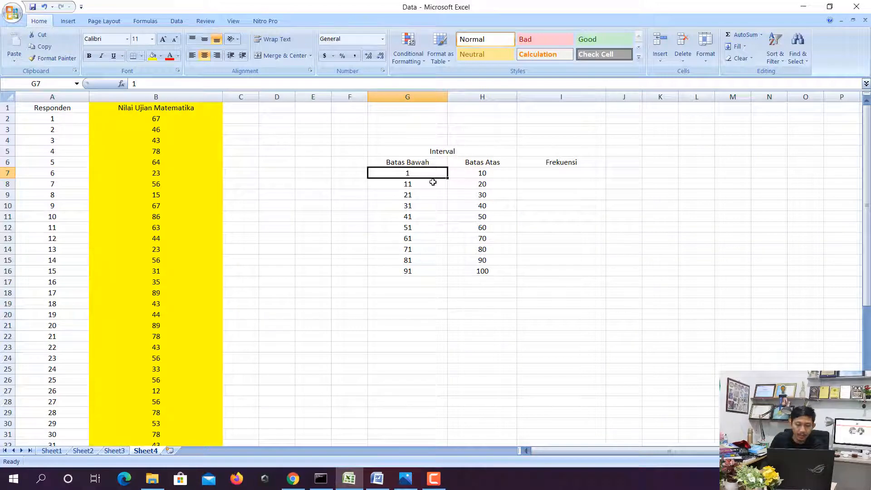
left_click(487, 172)
left_click(423, 173)
left_click(472, 172)
left_click(420, 173)
left_click(486, 172)
left_click(169, 121)
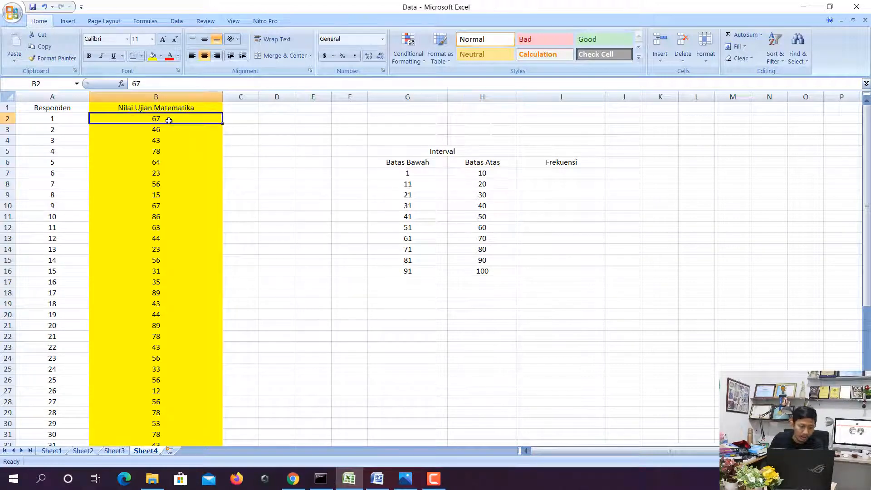
left_click(171, 129)
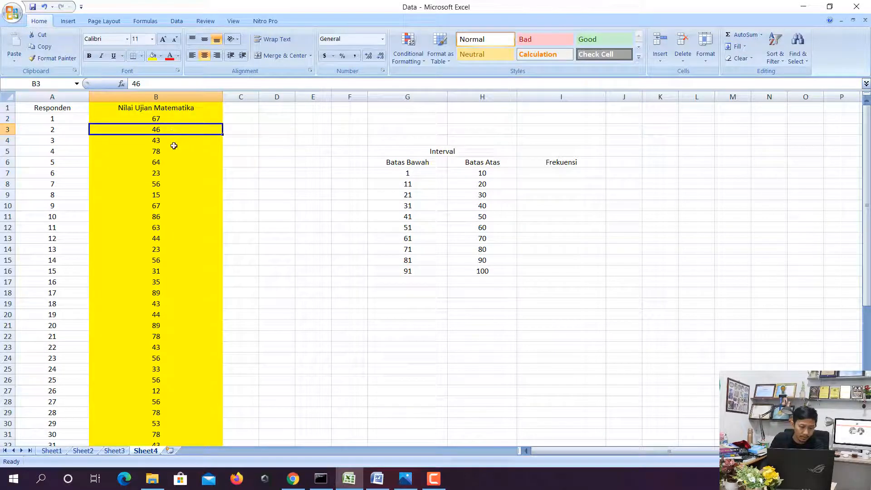
left_click(411, 174)
left_click(485, 173)
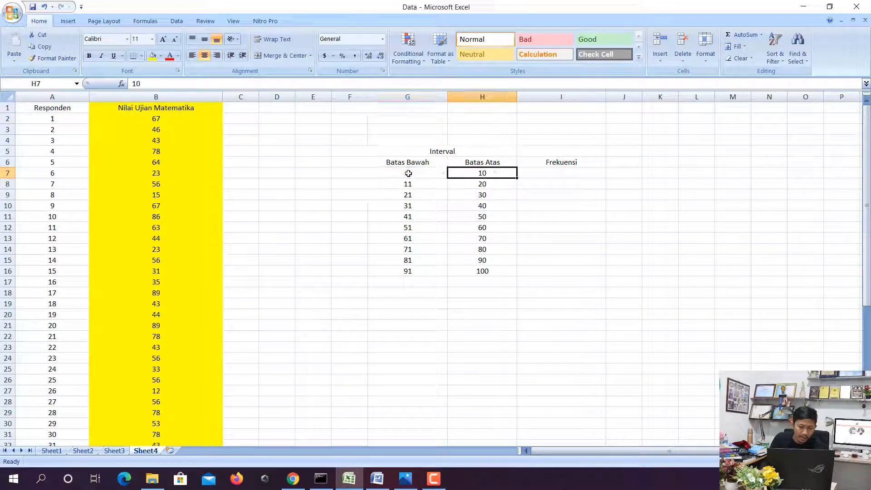
scroll(173, 172, "down", 6)
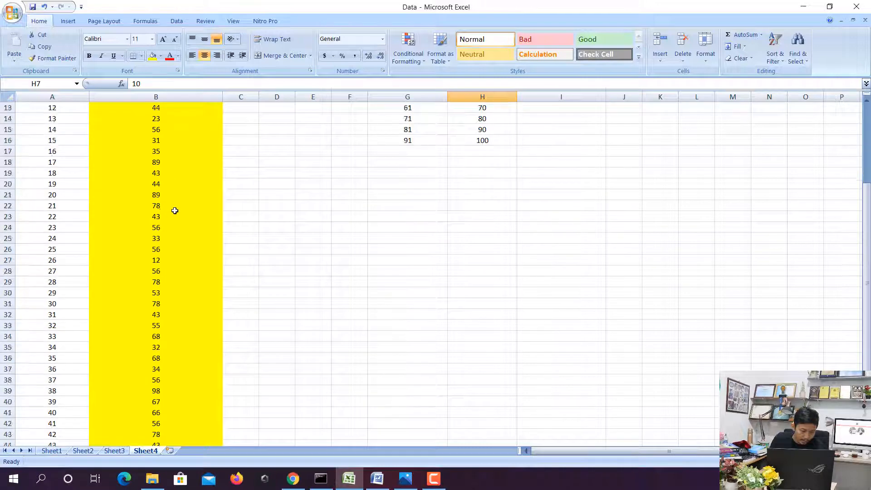
scroll(175, 216, "down", 4)
scroll(563, 213, "up", 10)
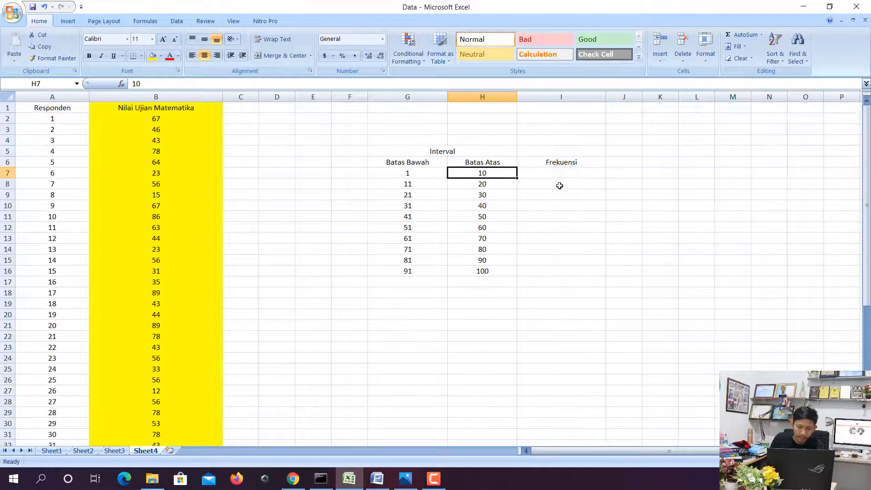
Enter 0 in I7 as the frequency of the 1-10 interval.
left_click(560, 175)
type("0")
key("Return")
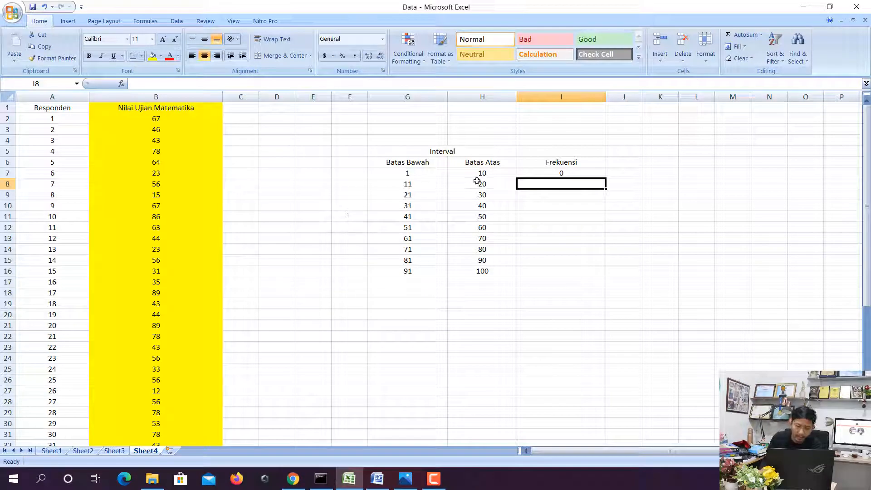
Mark the scores belonging to the 11-20 interval, B9 and B27, with a light blue fill.
left_click(480, 181)
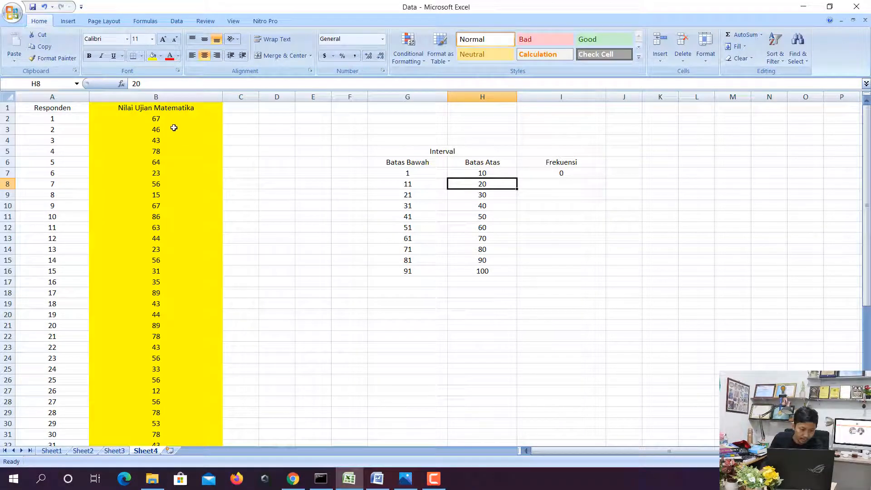
left_click(157, 197)
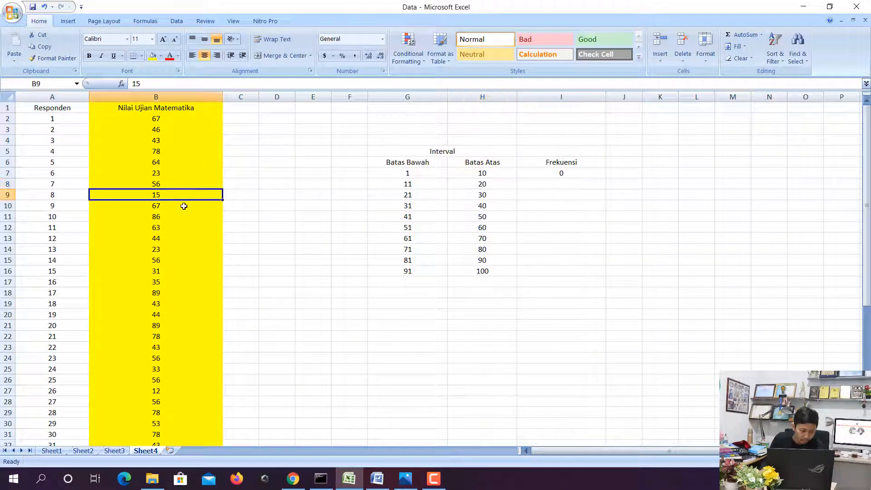
left_click(161, 55)
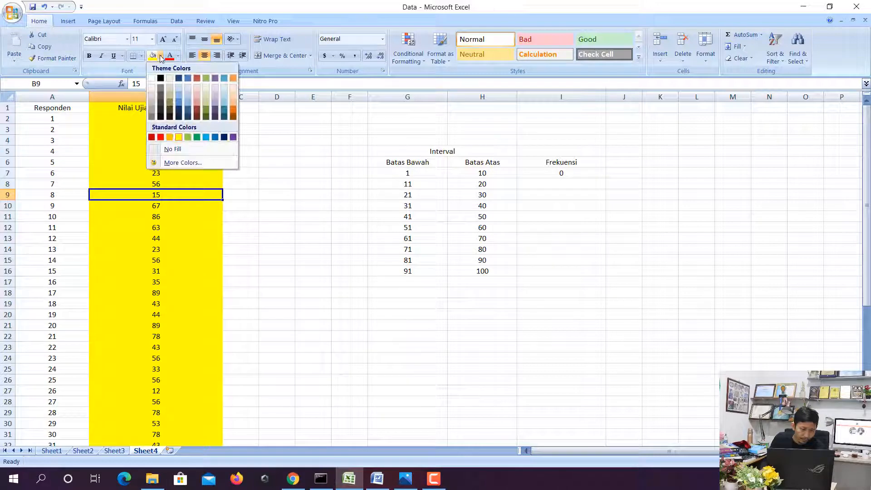
left_click(180, 97)
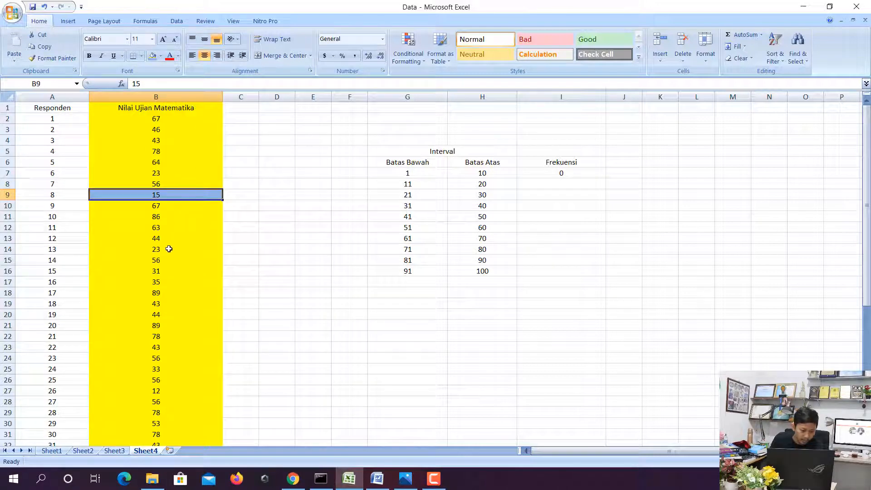
scroll(168, 250, "down", 3)
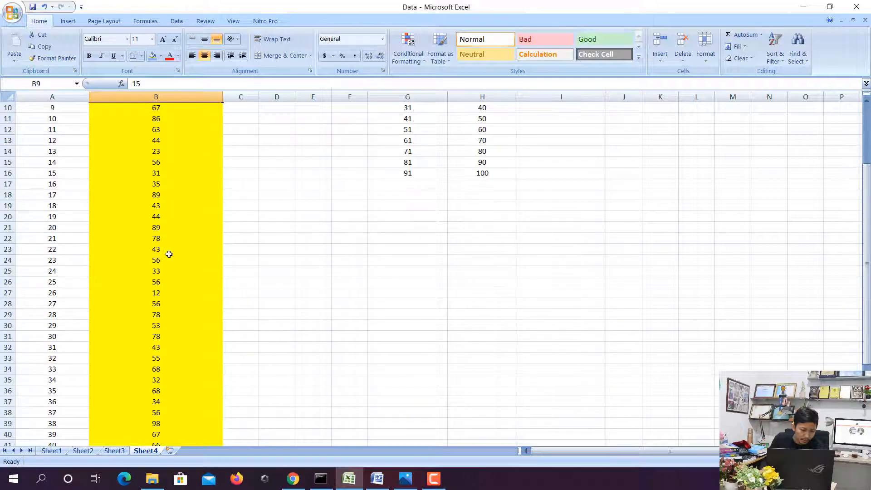
left_click(164, 295)
left_click(153, 56)
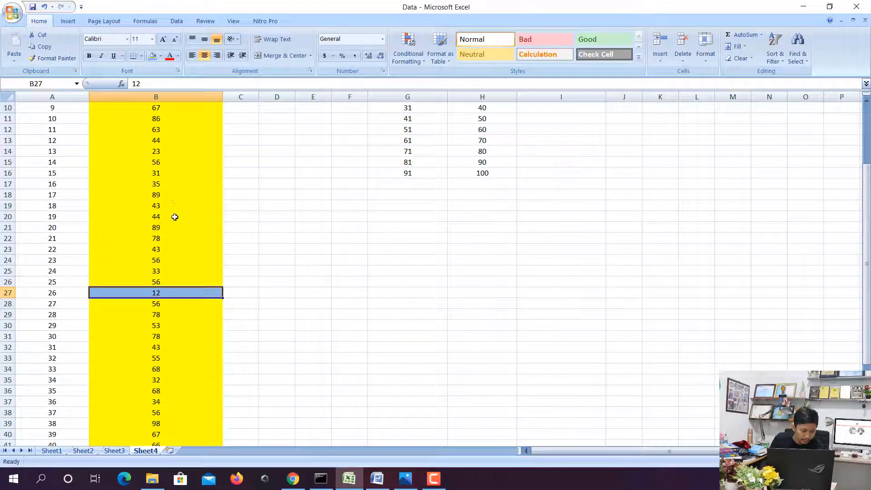
Apply the same light blue fill to the score of respondent 45 in B46.
scroll(174, 218, "down", 2)
scroll(173, 251, "down", 1)
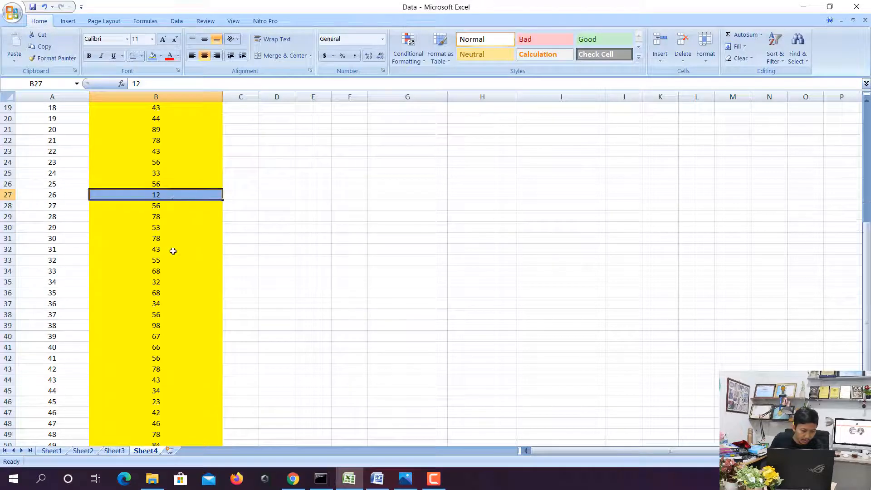
scroll(173, 250, "down", 3)
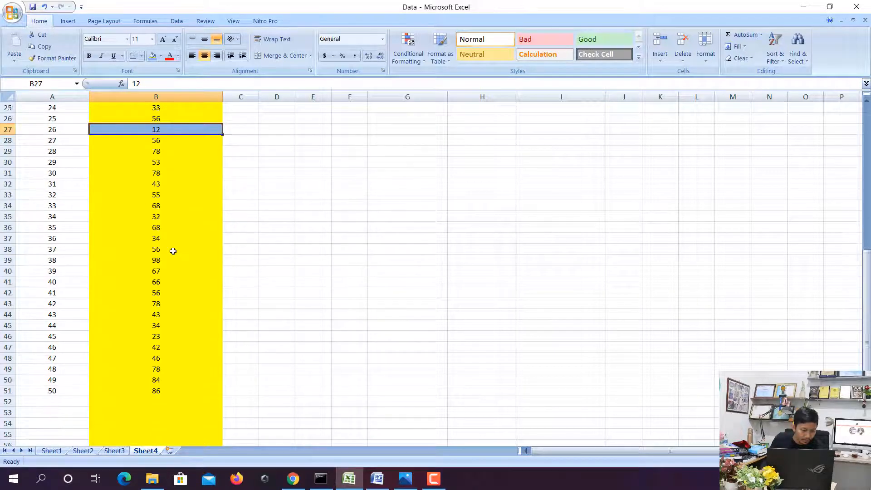
left_click(167, 303)
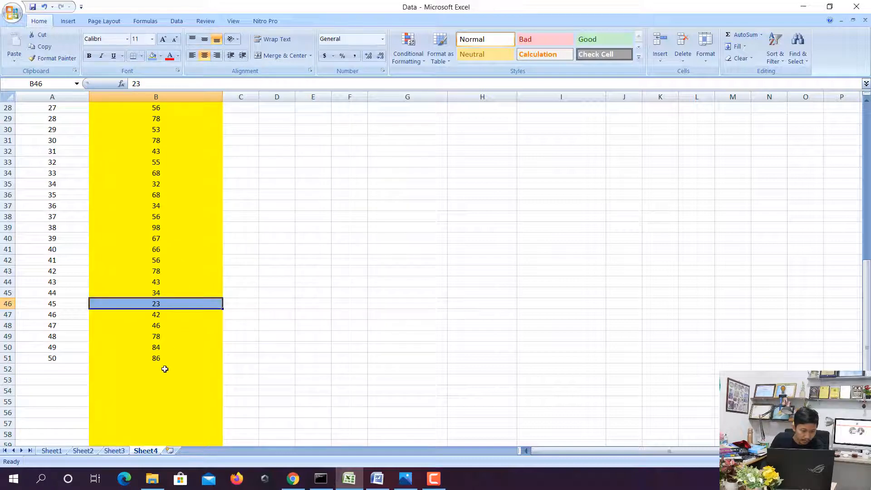
scroll(164, 269, "up", 2)
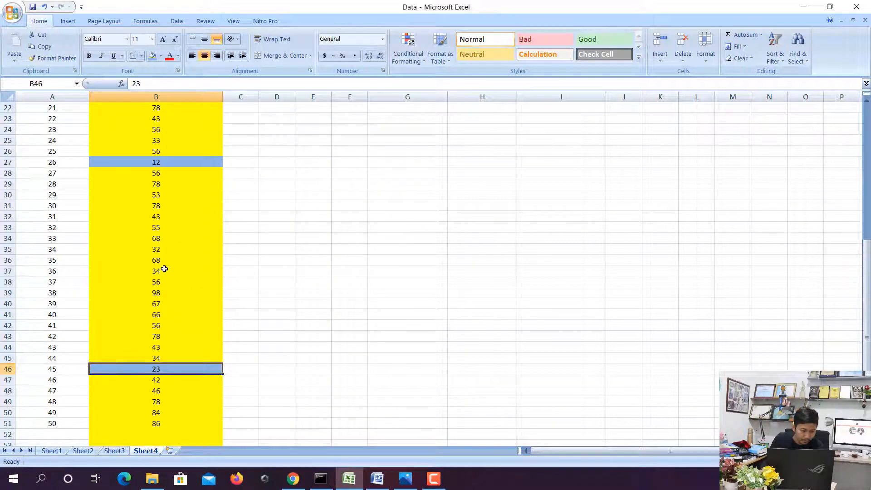
scroll(165, 269, "up", 7)
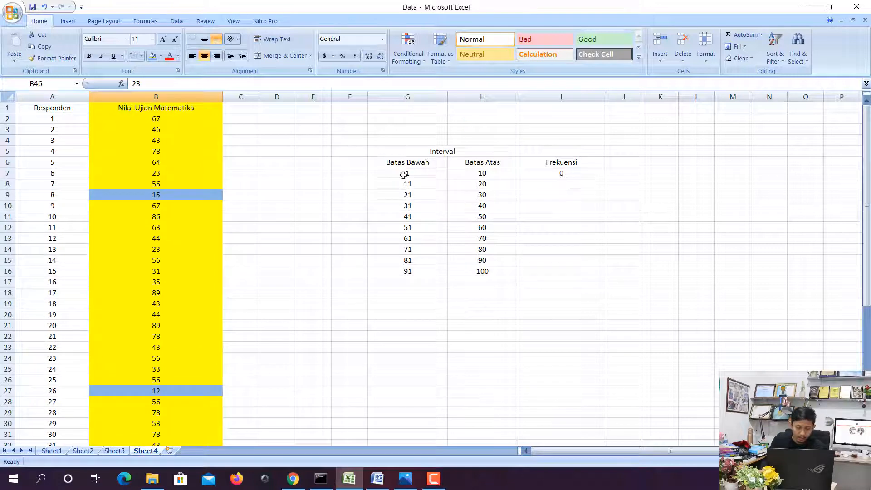
Enter 3 in I8 as the frequency of the 11-20 interval.
left_click(545, 186)
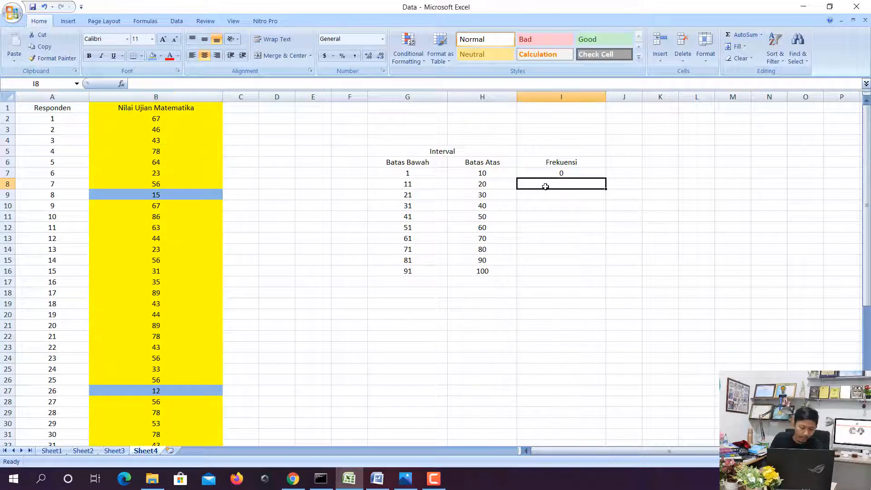
type("3")
key("Return")
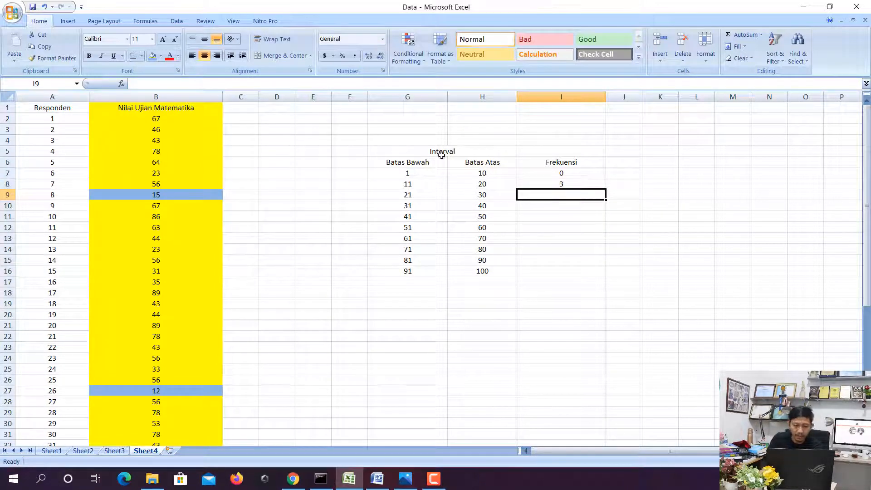
Switch to Chrome and check the 11-20 interval's frequency in the grouped data table at 127.0.0.1:5707.
left_click(424, 183)
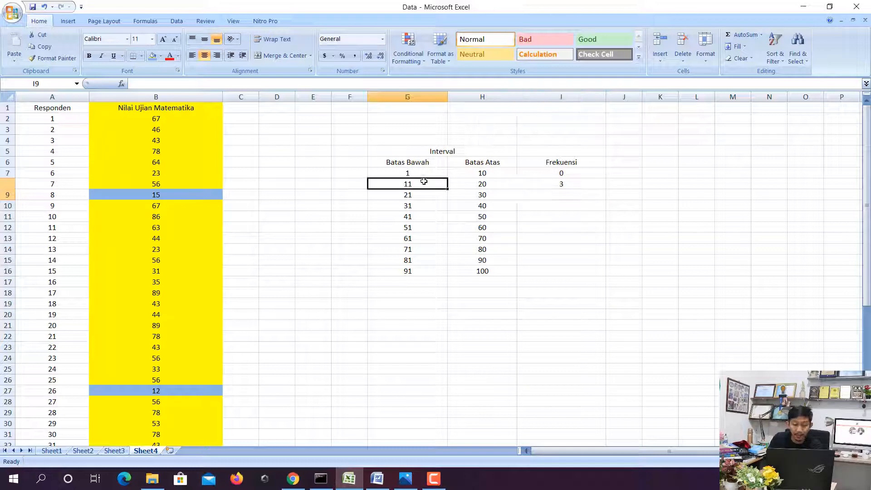
left_click(480, 184)
left_click(294, 478)
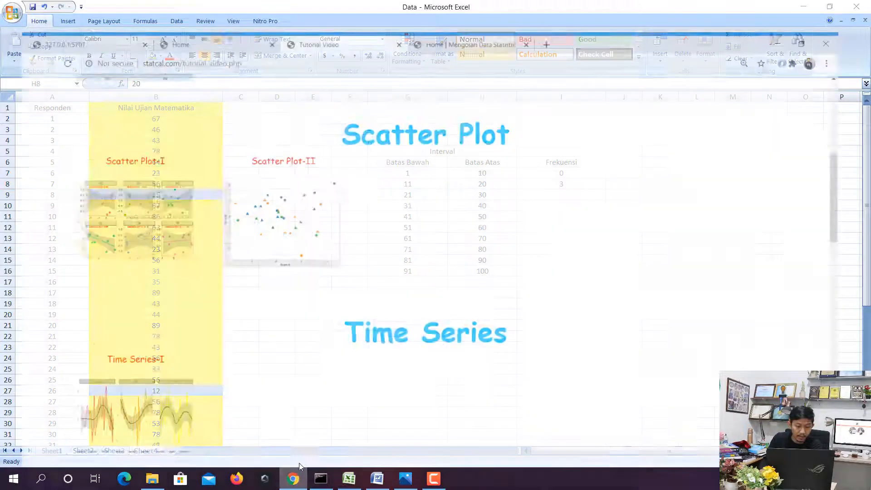
scroll(259, 313, "up", 5)
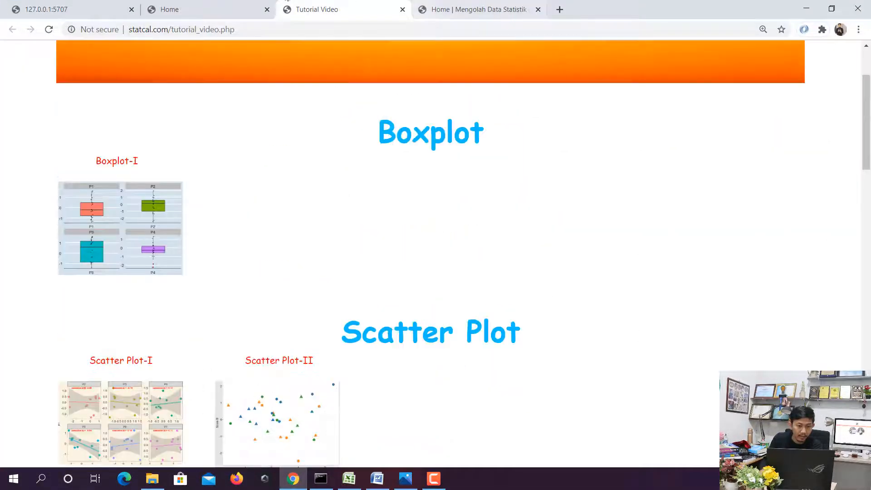
left_click(31, 9)
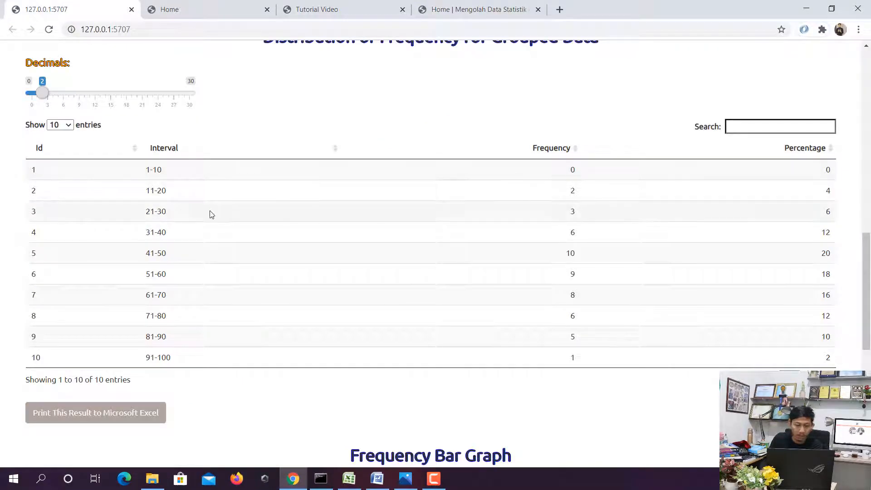
left_click_drag(153, 190, 158, 191)
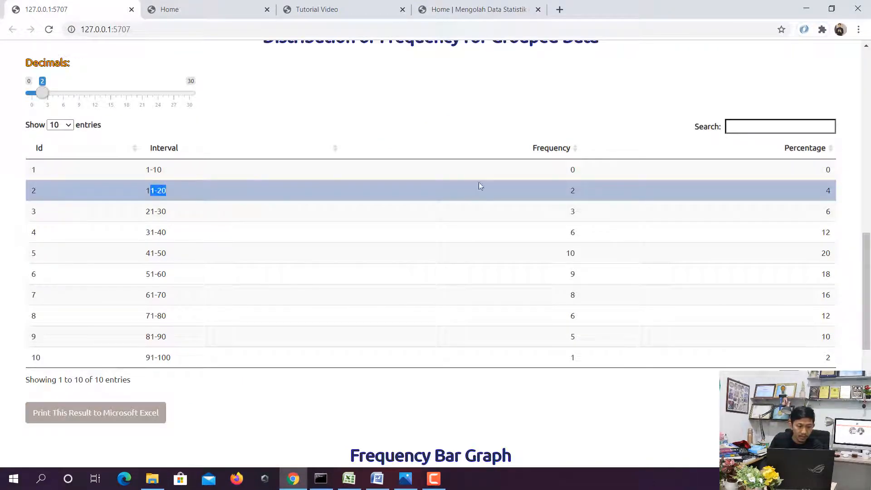
Return to Excel and recheck the blue-marked scores in B9, B27 and B46 against the interval bounds.
left_click(348, 478)
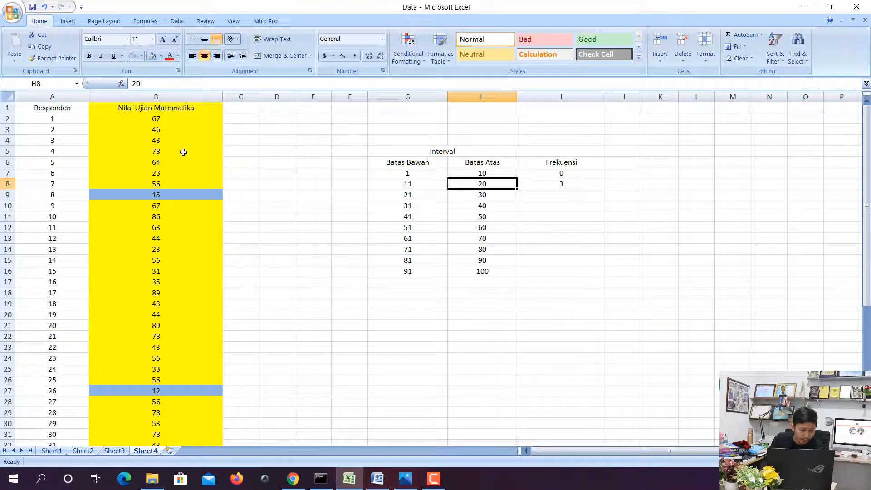
scroll(187, 204, "down", 2)
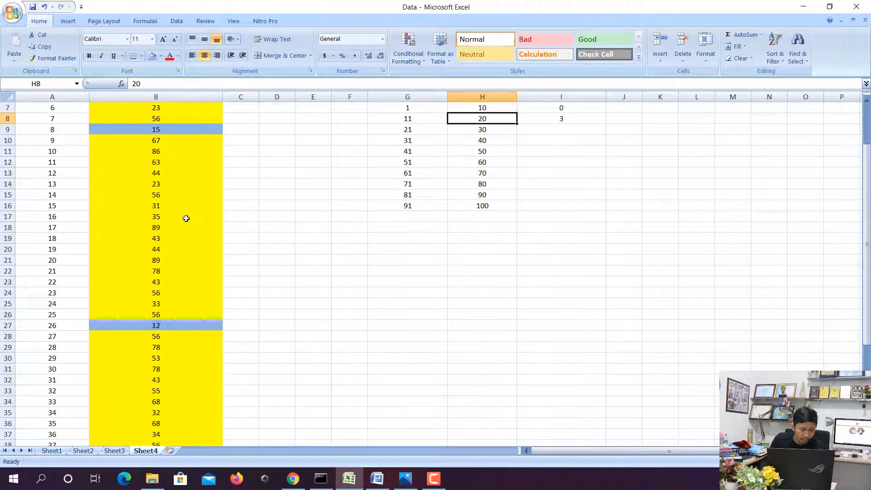
scroll(187, 229, "up", 2)
left_click(174, 194)
scroll(187, 235, "down", 10)
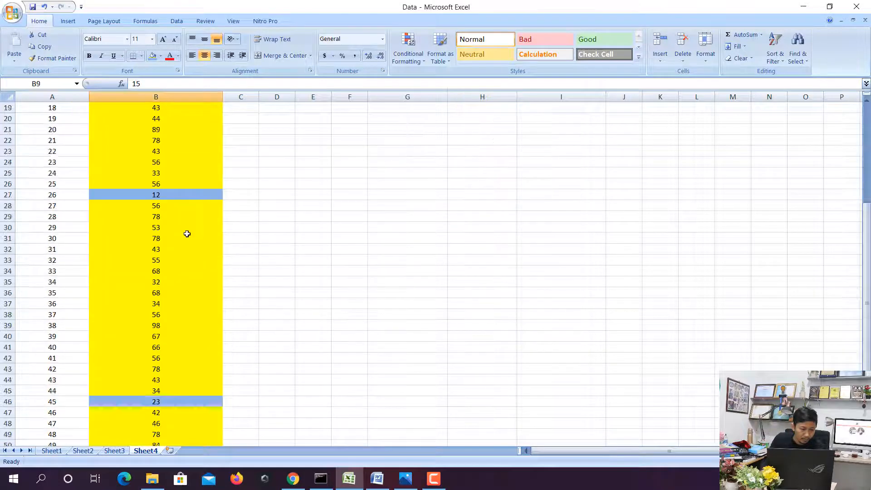
left_click(175, 270)
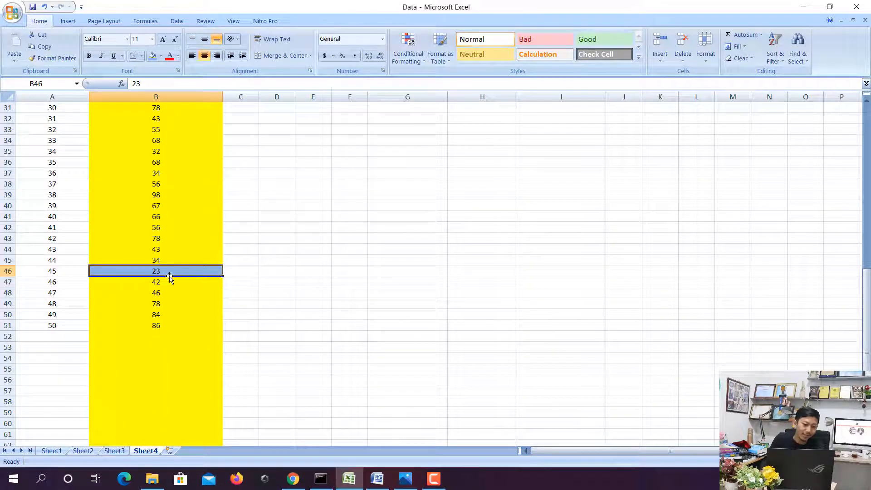
scroll(164, 271, "up", 10)
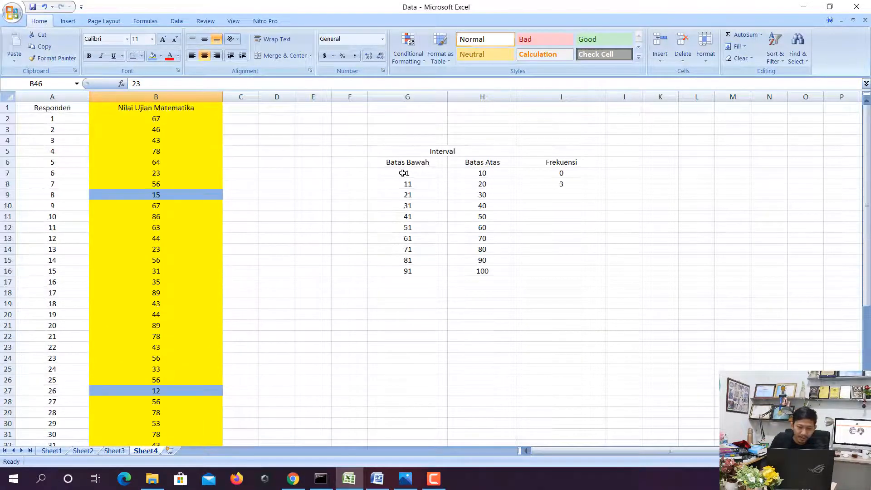
left_click(400, 171)
left_click(504, 170)
left_click(494, 182)
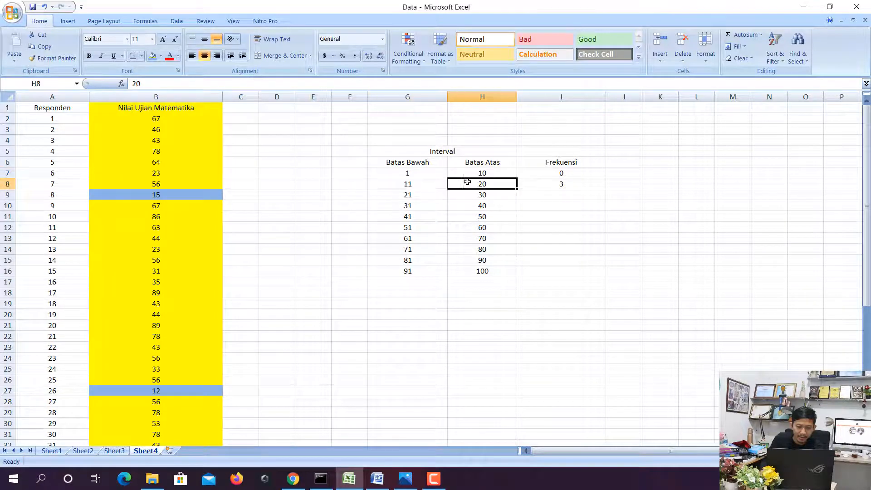
Undo the frequency entry in I8 and the blue fill of B46, keeping the fill of B27.
scroll(311, 266, "down", 12)
key("Right")
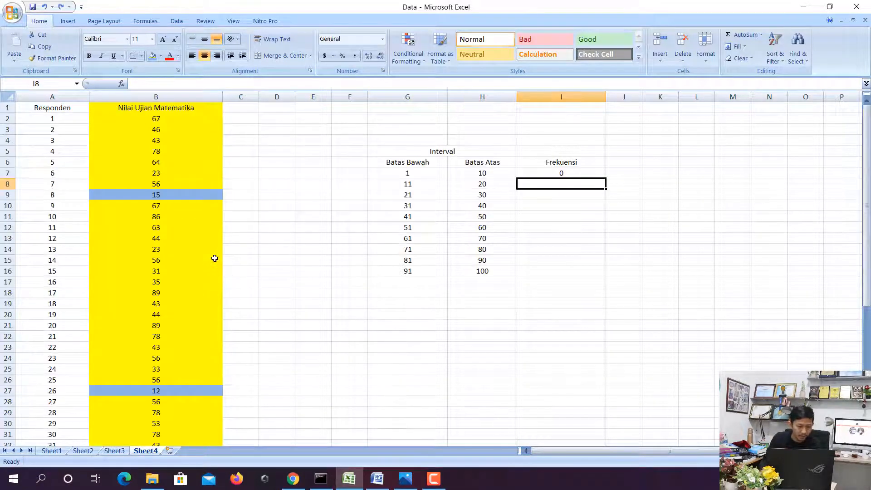
scroll(216, 260, "down", 8)
key("ctrl+z")
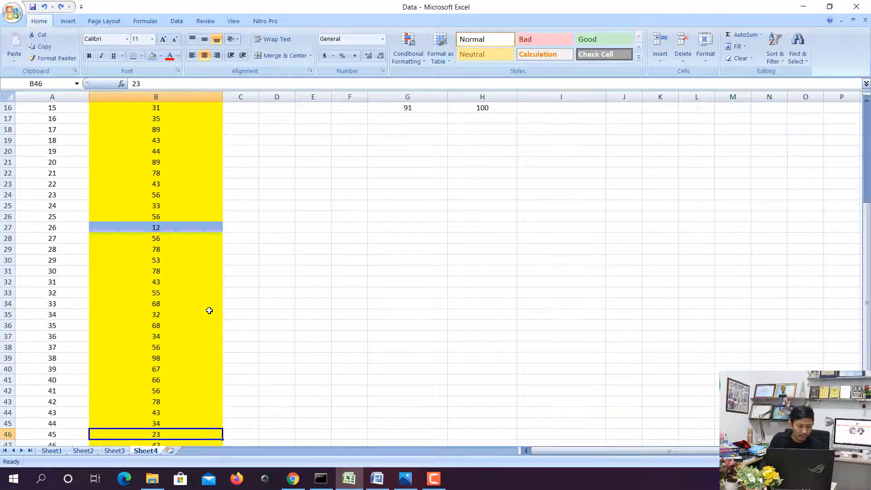
scroll(209, 311, "down", 3)
key("ctrl+z")
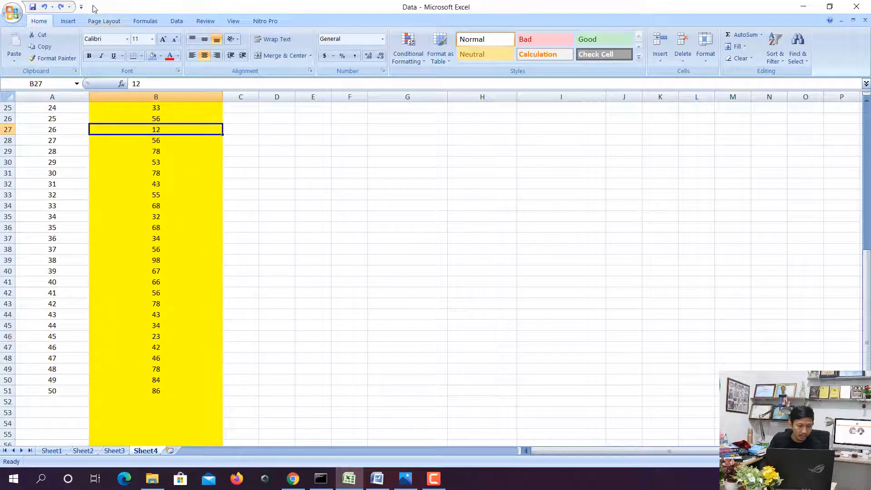
left_click(61, 7)
left_click(582, 180)
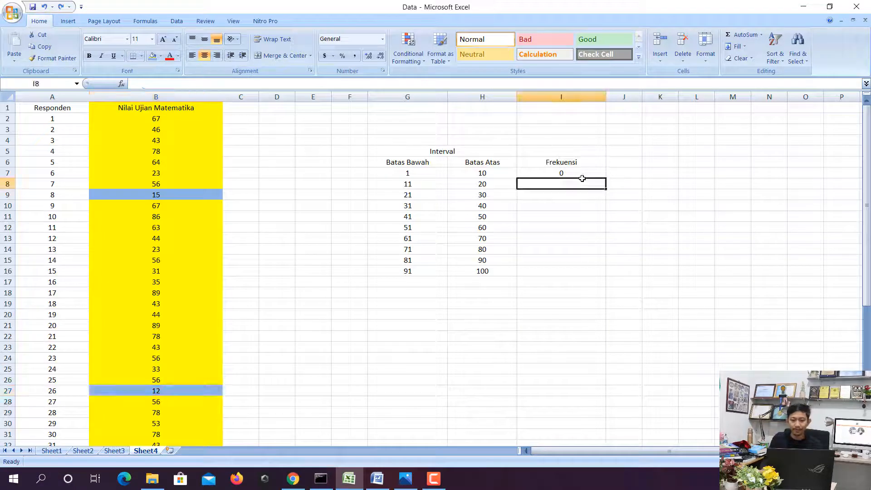
Enter 2 in I8 as the frequency of the 11-20 interval.
type("2")
key("Return")
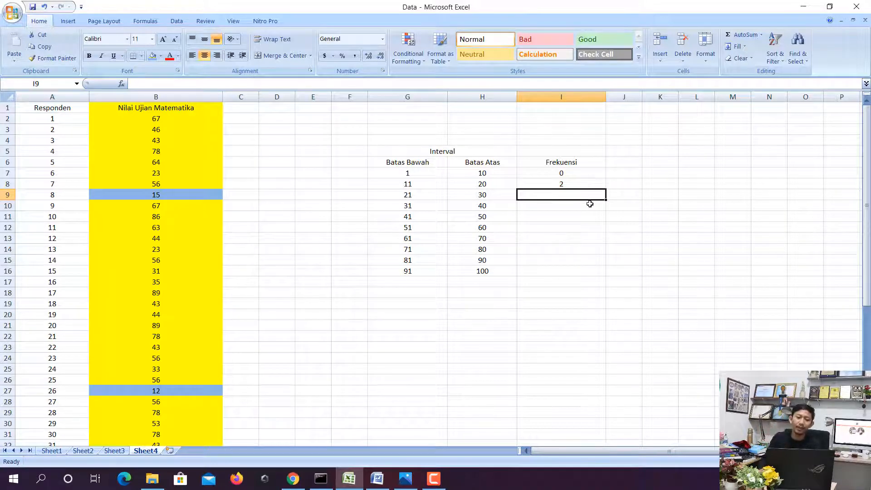
left_click(365, 216)
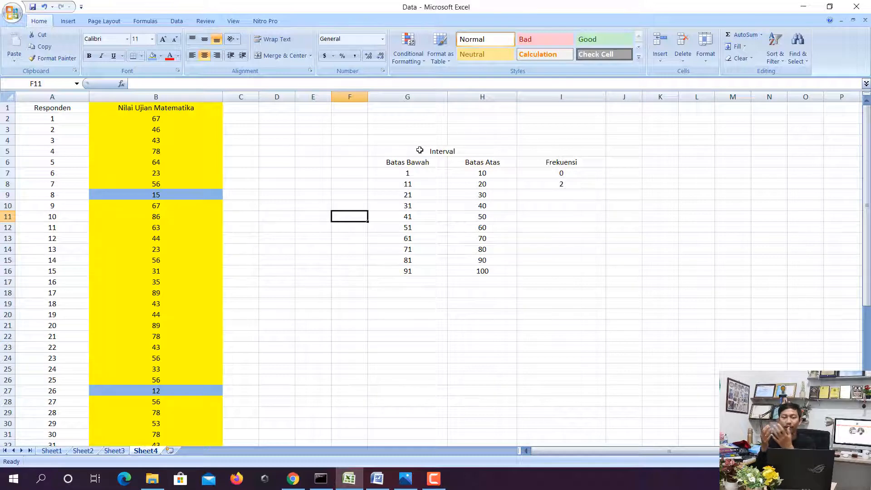
Review the interval bounds in G7:G16 and H7:H16, starting with the first interval's lower and upper bound.
left_click(425, 172)
left_click(469, 164)
left_click_drag(395, 172, 413, 267)
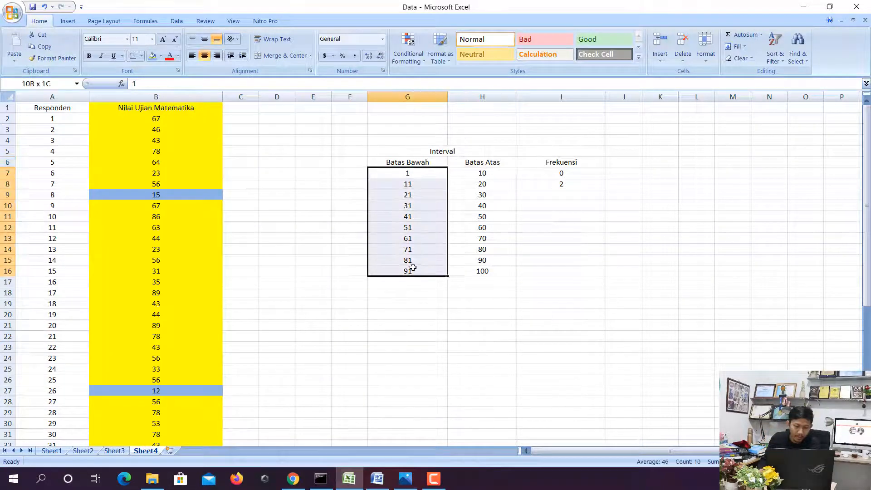
left_click_drag(482, 173, 482, 270)
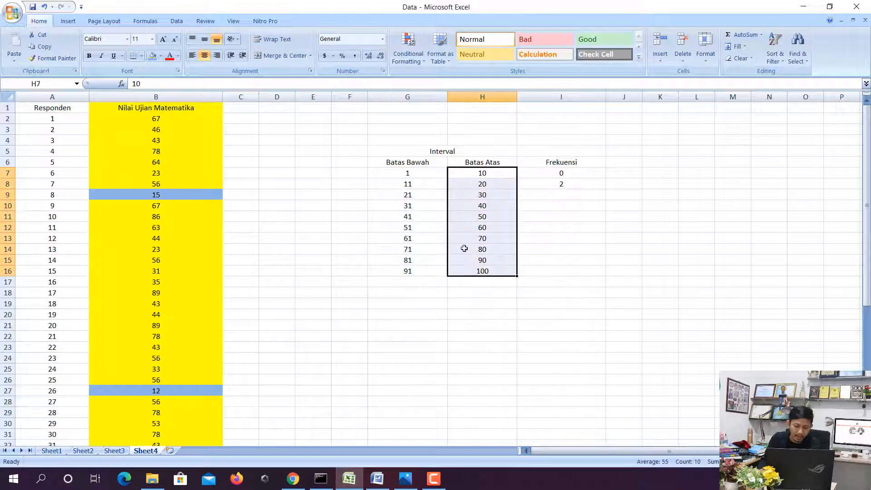
left_click(407, 174)
left_click(485, 174)
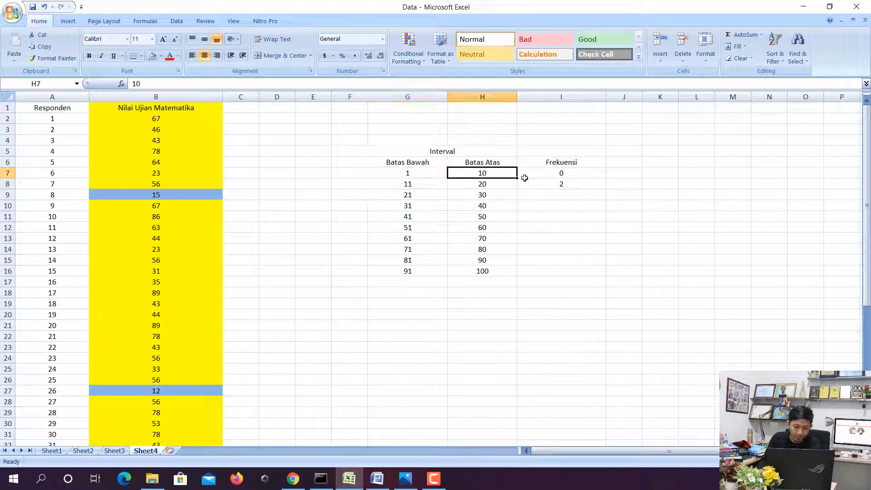
Clear the manually counted frequencies of the 1-10 and 11-20 intervals in I7 and I8.
left_click(555, 173)
key("BackSpace")
left_click(557, 184)
key("BackSpace")
left_click(539, 204)
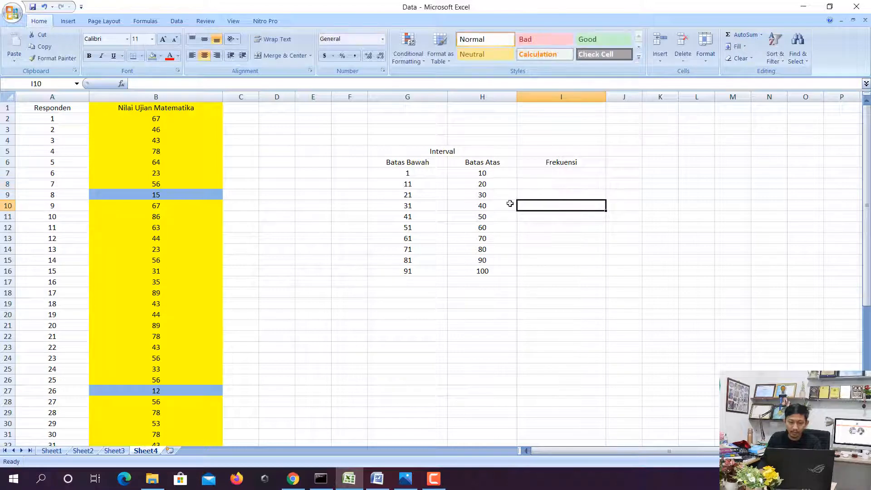
Examine the lower and upper bound pairs of the intervals from 11-20 to 41-50, followed by both full bound columns.
left_click(410, 186)
left_click(484, 184)
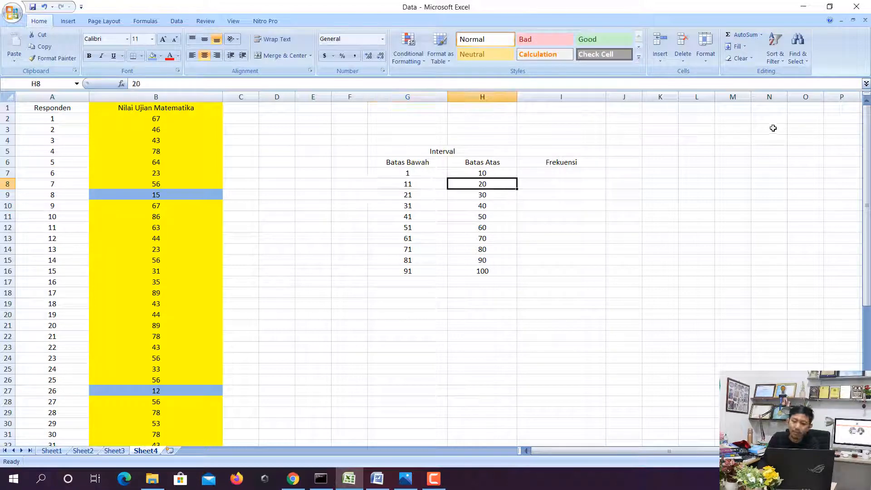
left_click(421, 196)
left_click(493, 192)
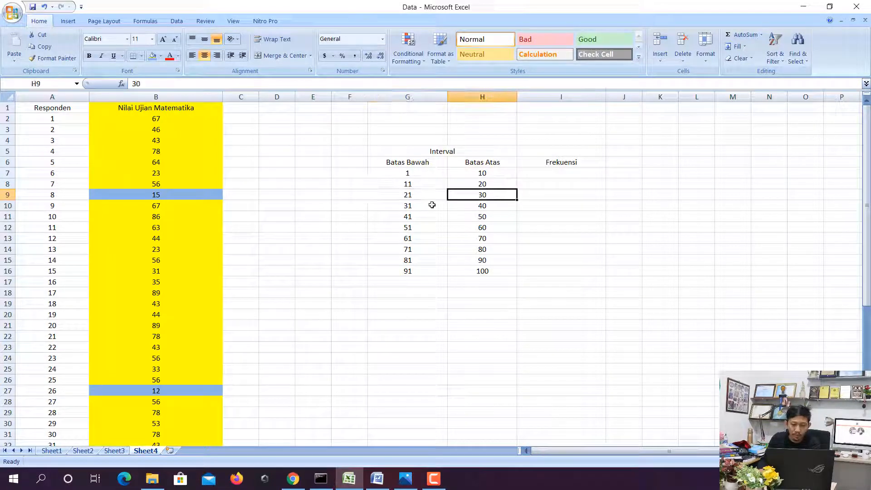
left_click(430, 204)
left_click(493, 206)
left_click(418, 220)
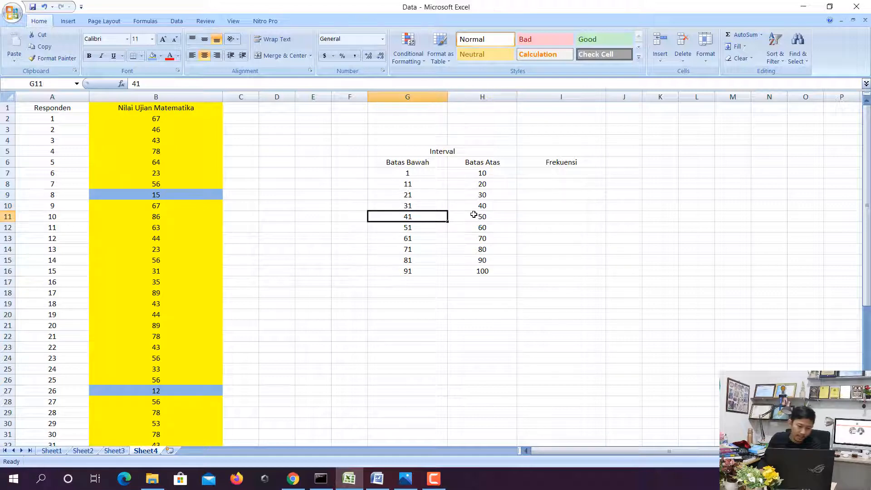
left_click(474, 214)
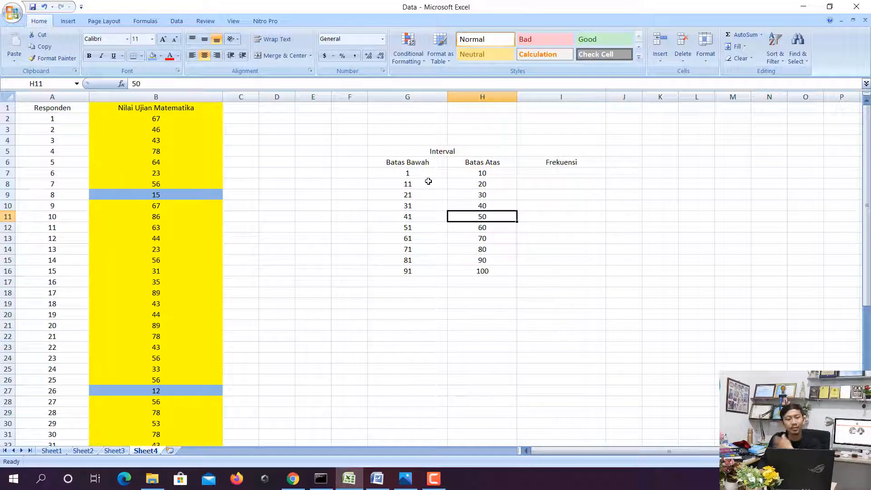
left_click_drag(420, 174, 415, 272)
left_click_drag(475, 173, 480, 272)
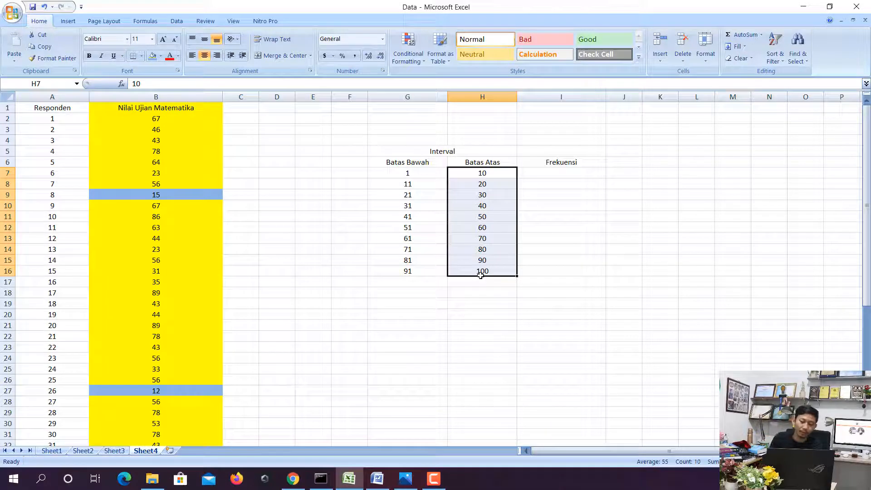
Close the running STATCAL console and its 127.0.0.1:5707 page in Chrome, and minimize the open windows to show the desktop.
left_click(320, 479)
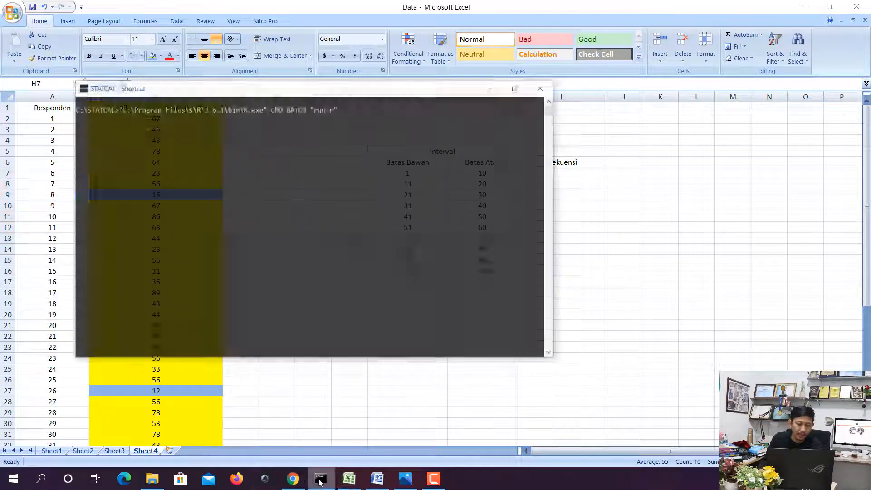
left_click(548, 67)
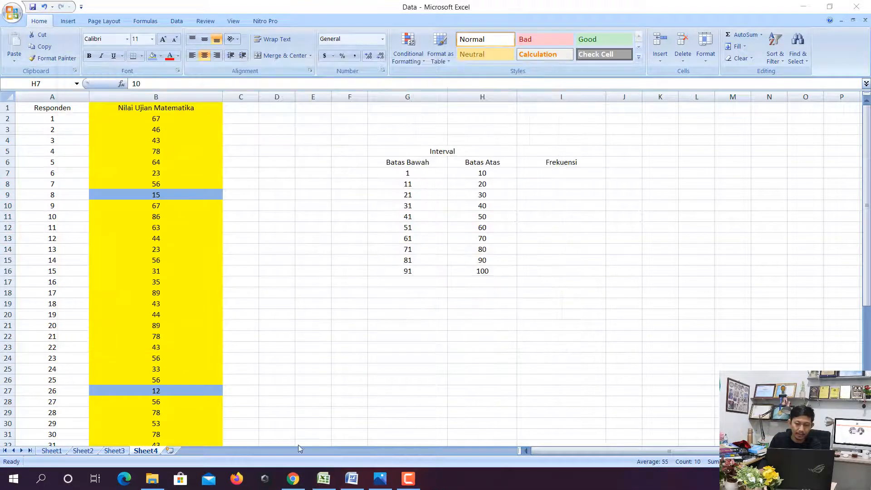
left_click(293, 479)
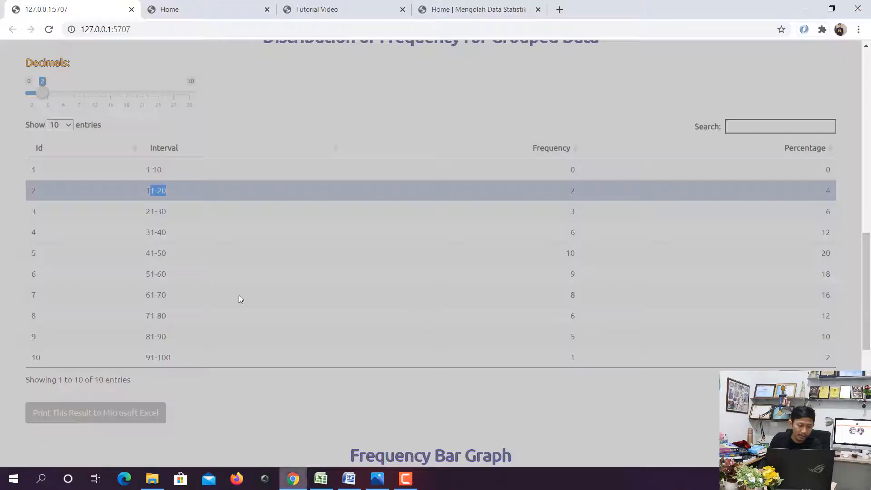
left_click(131, 9)
left_click(806, 9)
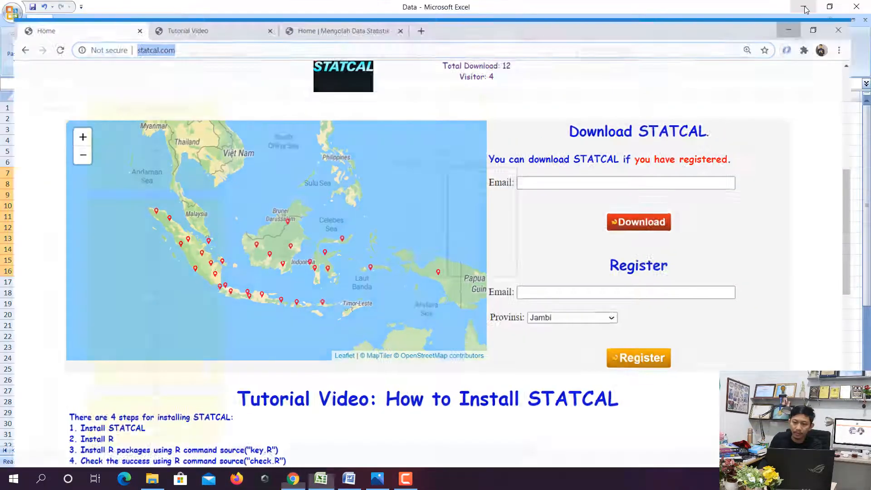
left_click(806, 9)
left_click(806, 9)
left_click(806, 8)
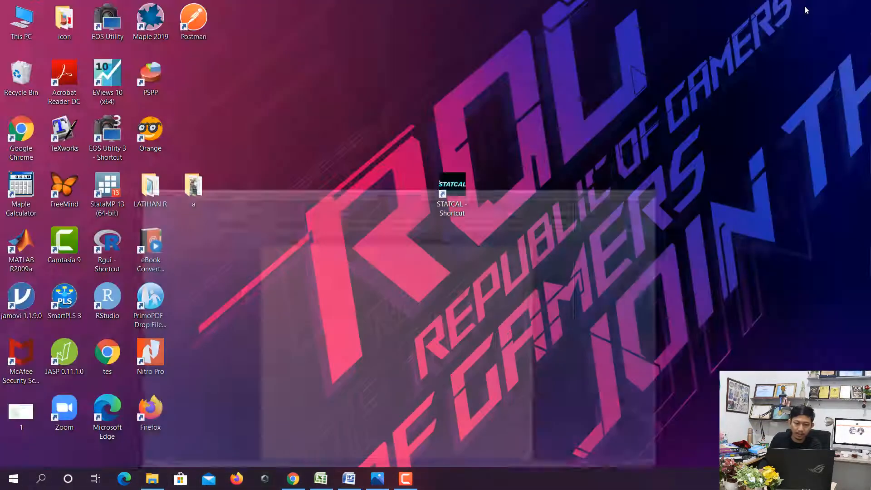
Launch STATCAL from its desktop shortcut, minimize its console window and bring up the 127.0.0.1:6197 page in Chrome.
double_click(452, 193)
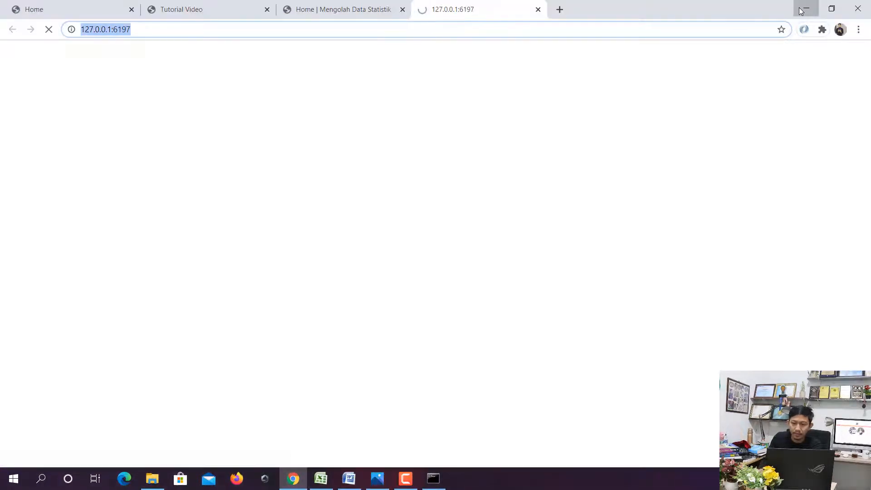
left_click(800, 10)
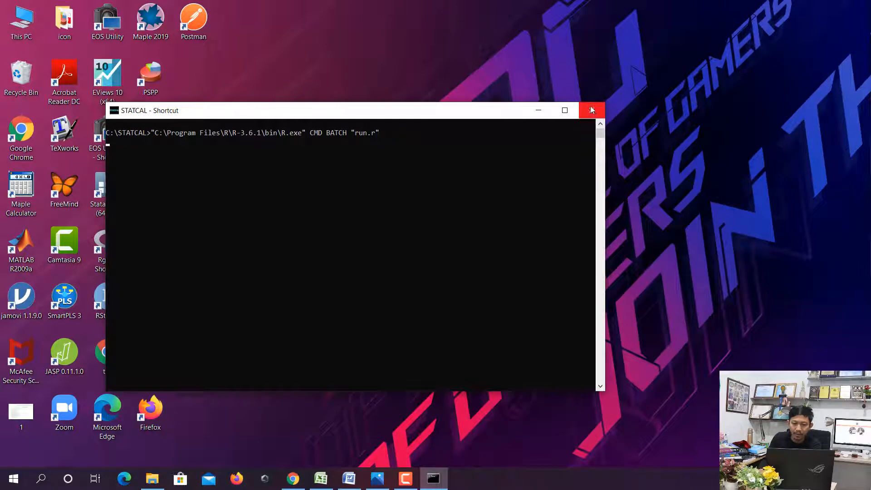
left_click(538, 111)
left_click(293, 478)
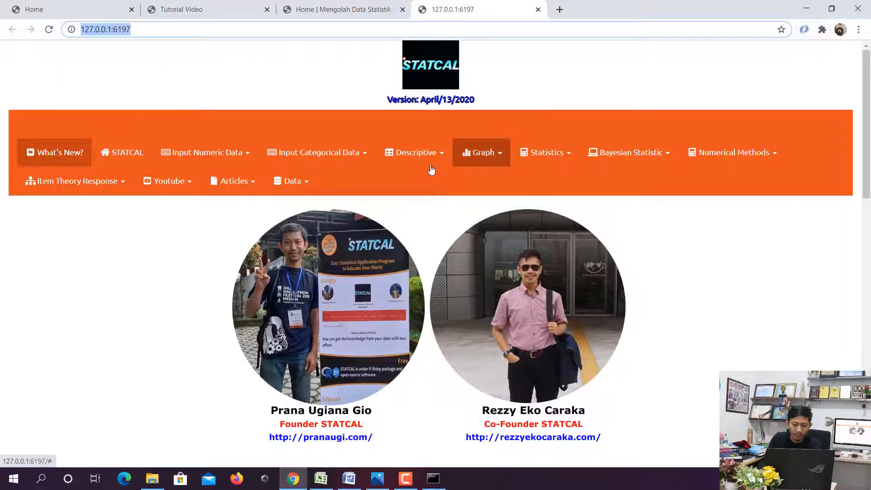
Open the data input form of STATCAL's descriptive analysis Distribution of Frequency for Grouped Data-I.
left_click(413, 154)
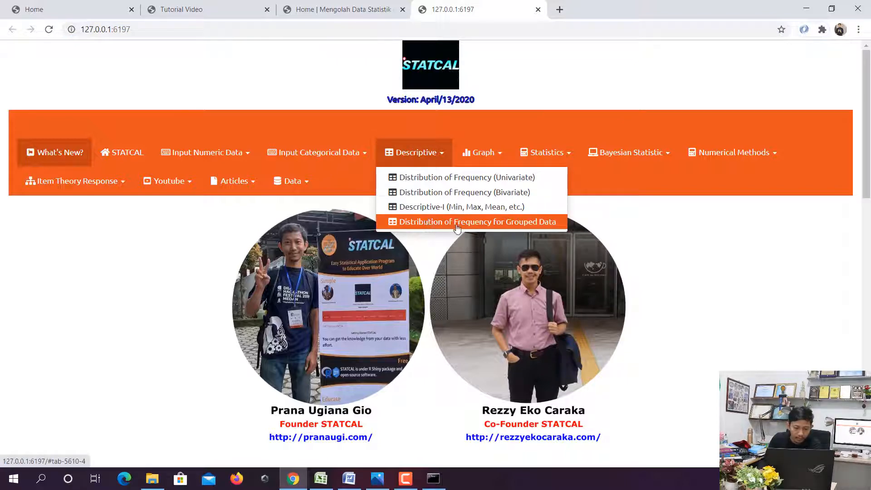
left_click(539, 227)
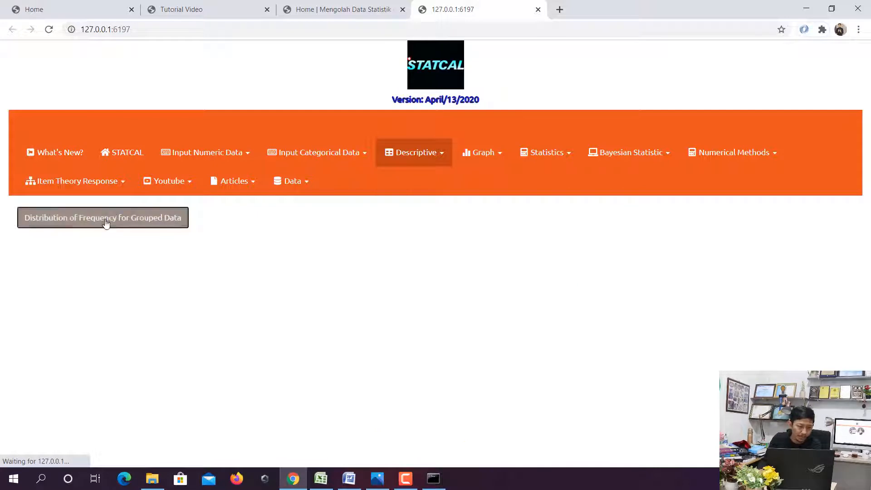
left_click(106, 218)
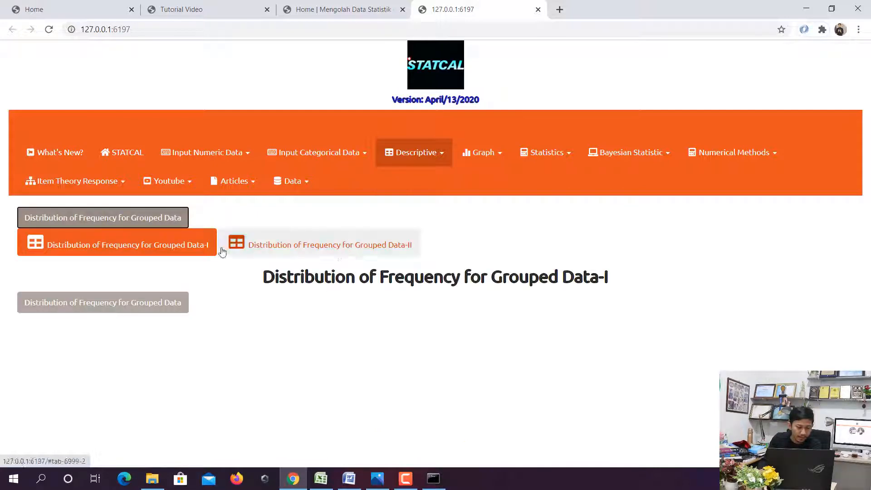
left_click(263, 256)
left_click(196, 241)
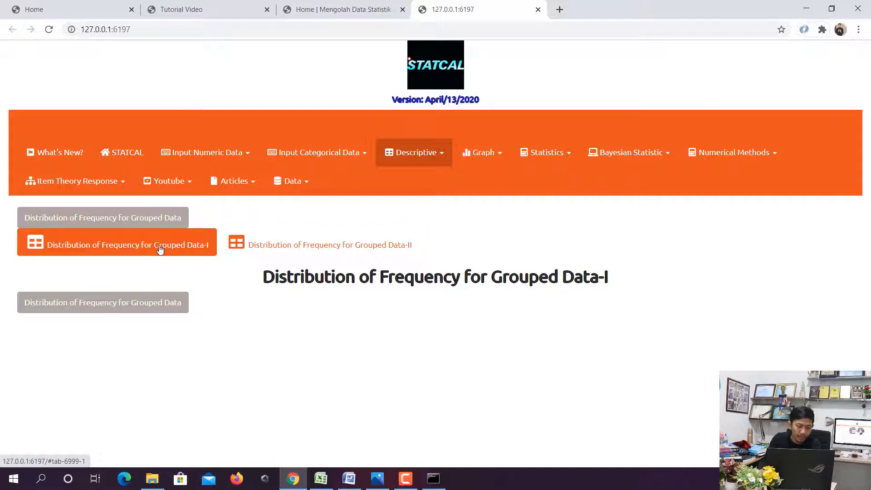
left_click(70, 309)
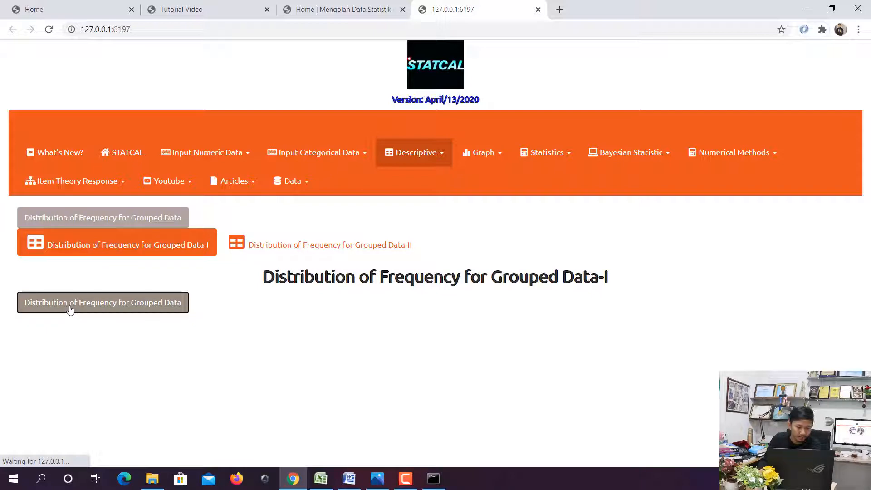
scroll(290, 460, "down", 4)
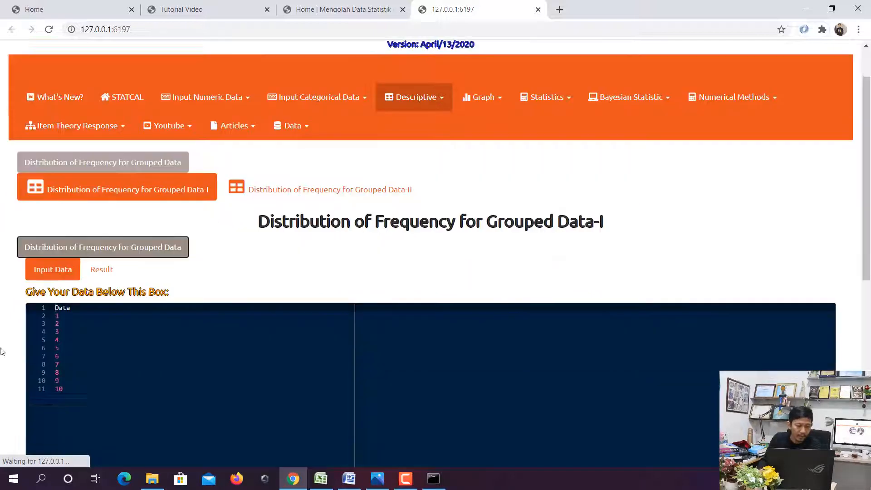
Switch to Excel and copy the Nilai Ujian Matematika column with its header, B1:B51.
left_click(320, 478)
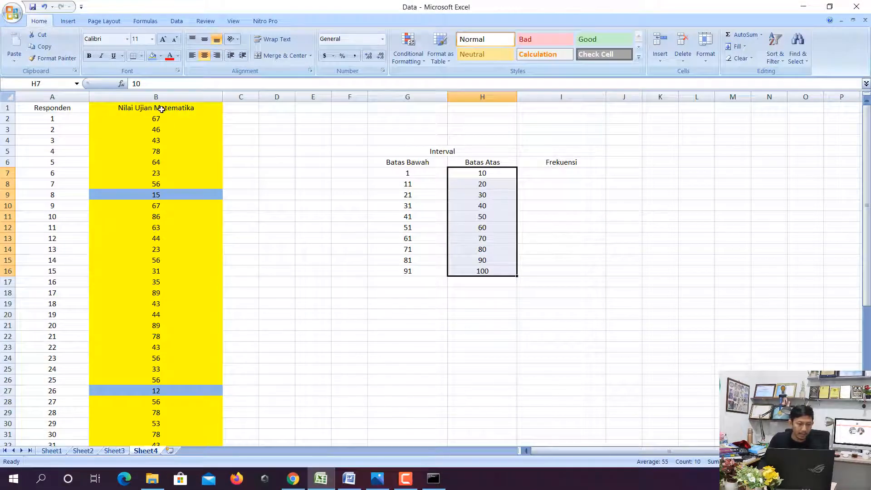
left_click(162, 110)
left_click_drag(161, 130, 189, 418)
scroll(249, 161, "up", 7)
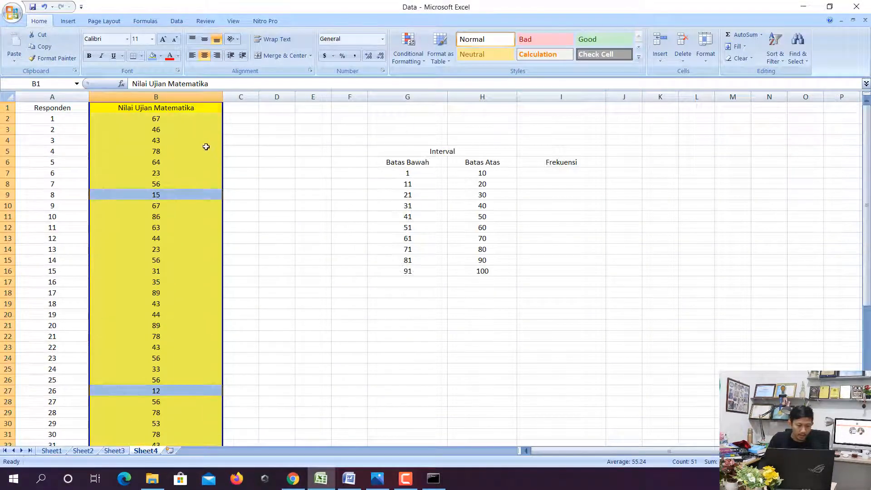
right_click(161, 121)
left_click(199, 140)
scroll(143, 253, "down", 6)
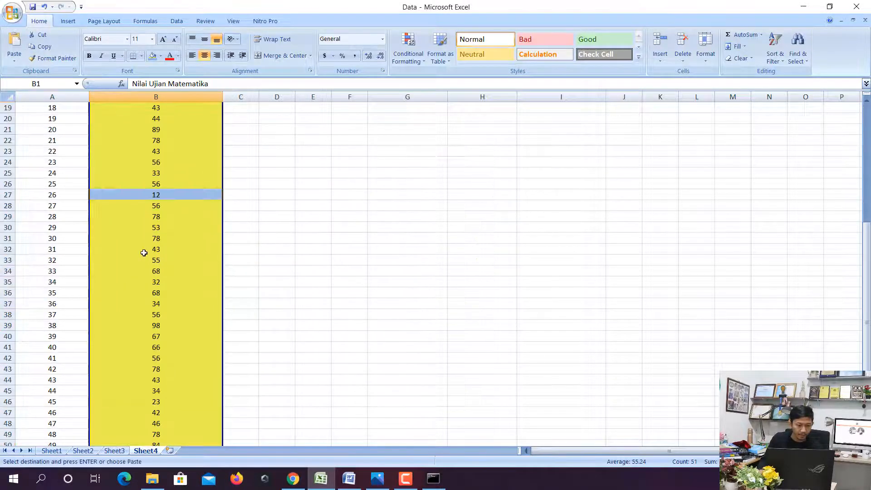
scroll(144, 253, "down", 9)
Return to STATCAL in Chrome and replace the sample data in the input box with the copied Nilai Ujian Matematika scores.
left_click(293, 479)
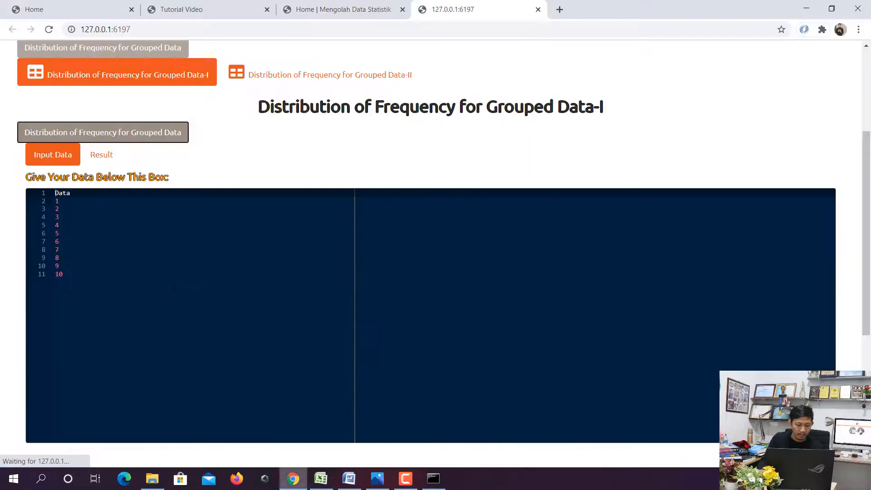
left_click(64, 274)
key("ctrl+a")
key("BackSpace")
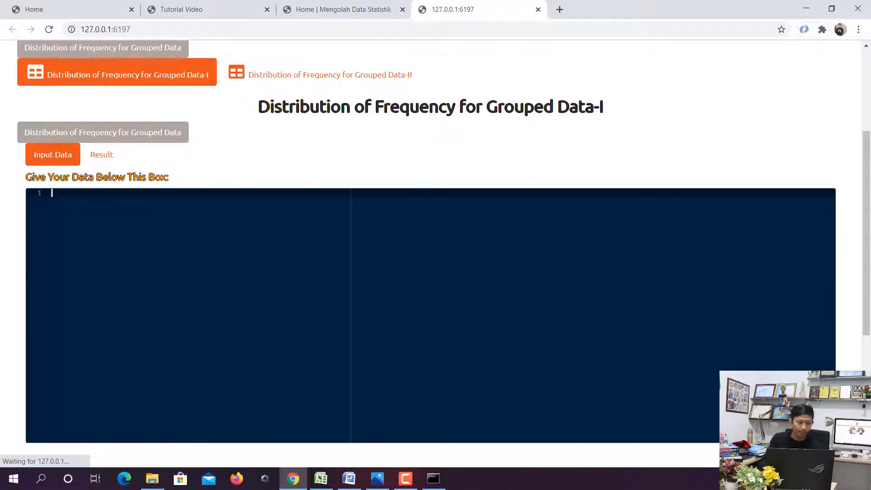
key("ctrl+v")
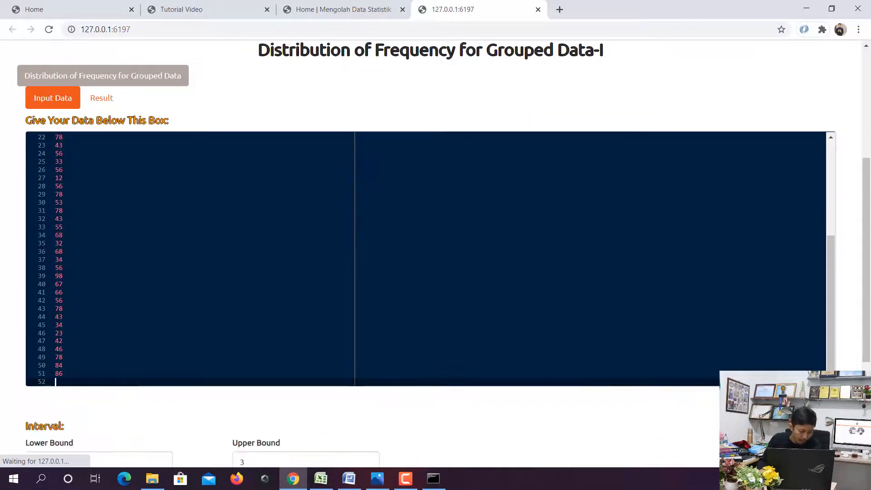
scroll(135, 296, "up", 10)
scroll(1, 303, "down", 4)
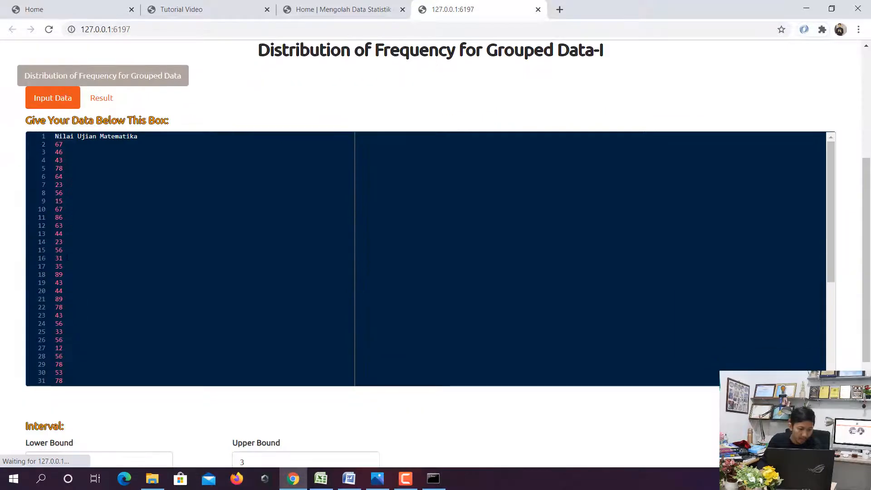
Switch to Excel and copy the ten Batas Bawah interval values, 1 to 91, in G7:G16.
scroll(2, 265, "down", 4)
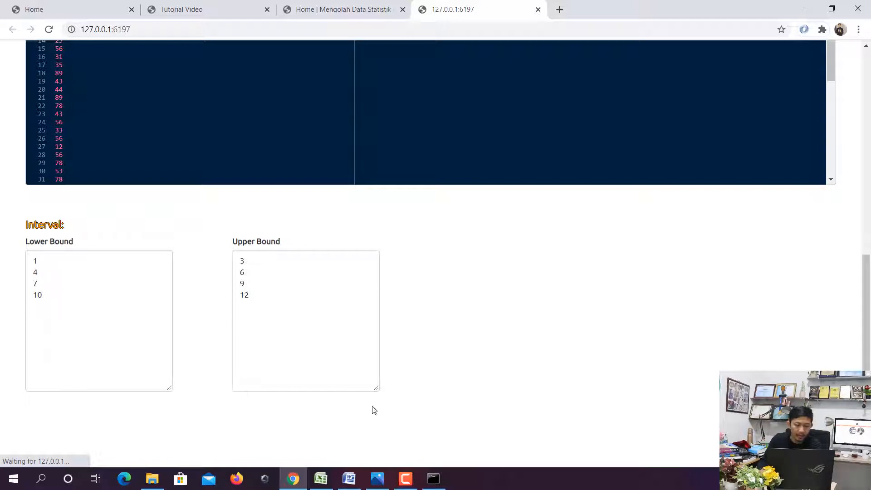
left_click(320, 478)
scroll(309, 429, "up", 15)
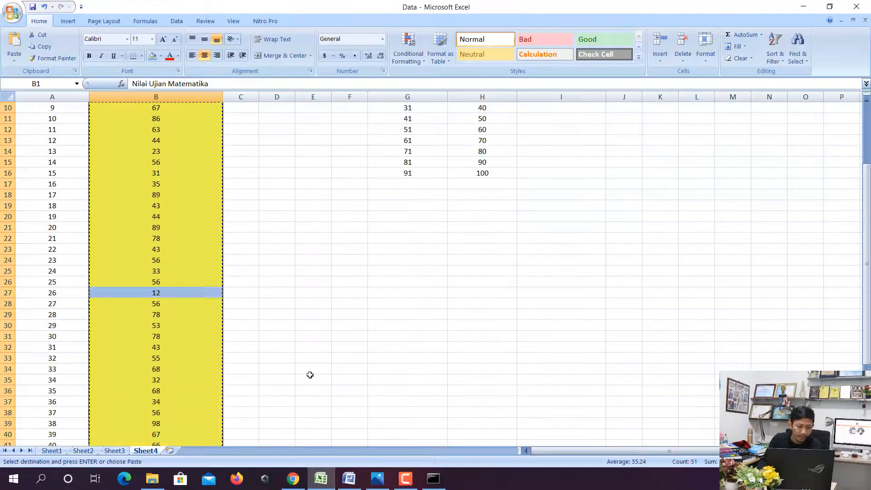
left_click_drag(409, 171, 422, 270)
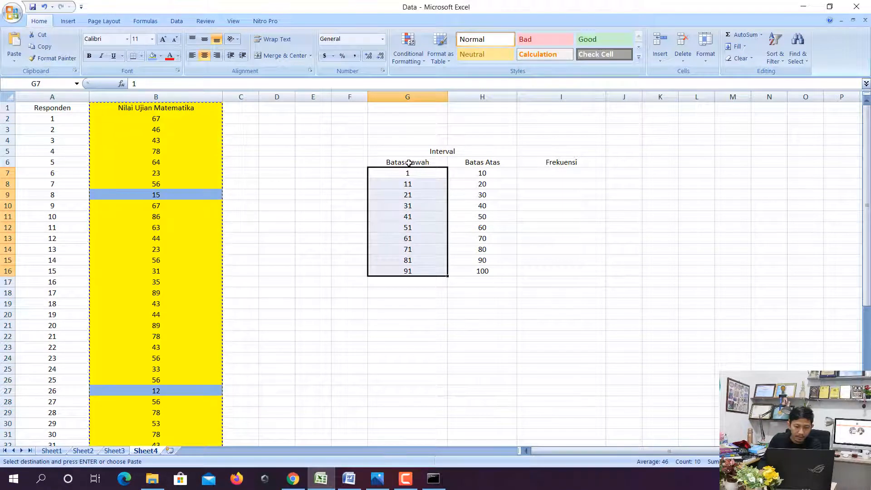
right_click(408, 182)
left_click(433, 201)
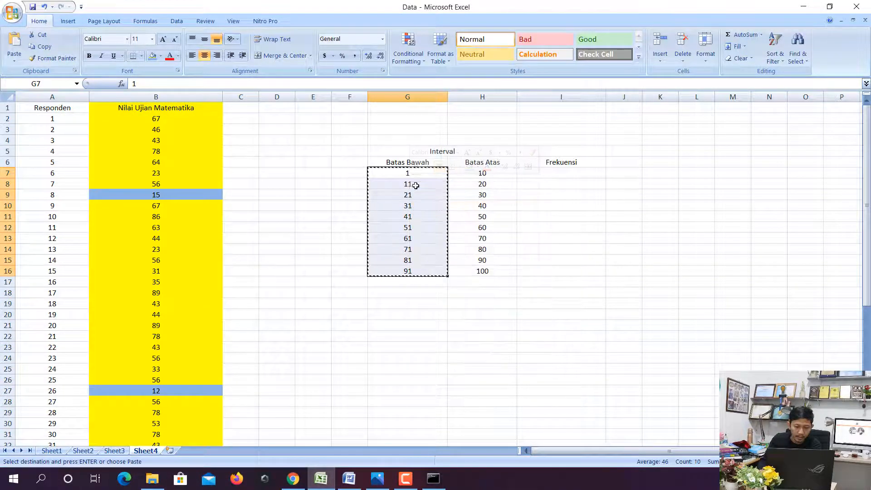
Return to STATCAL in Chrome and replace the sample Lower Bound values with the copied Batas Bawah values.
left_click(293, 479)
left_click(108, 323)
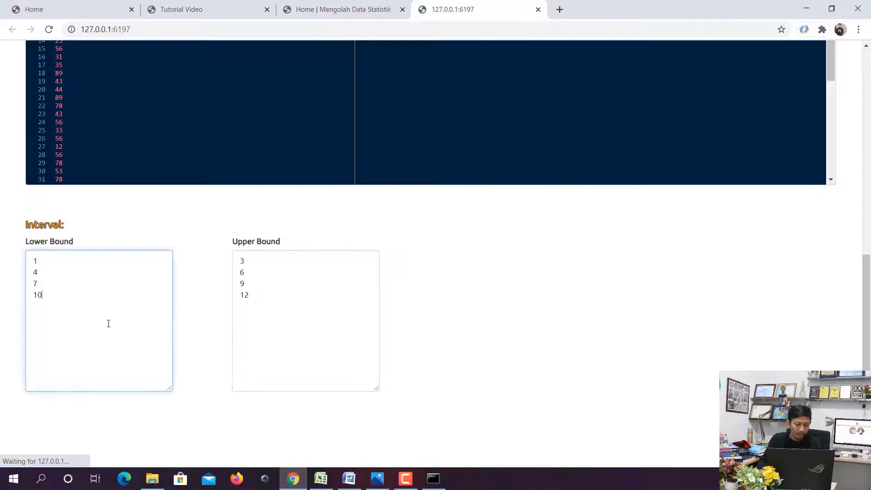
key("ctrl+a")
key("ctrl+v")
Switch to Excel and copy the ten Batas Atas interval values, 10 to 100, in H7:H16.
left_click(321, 479)
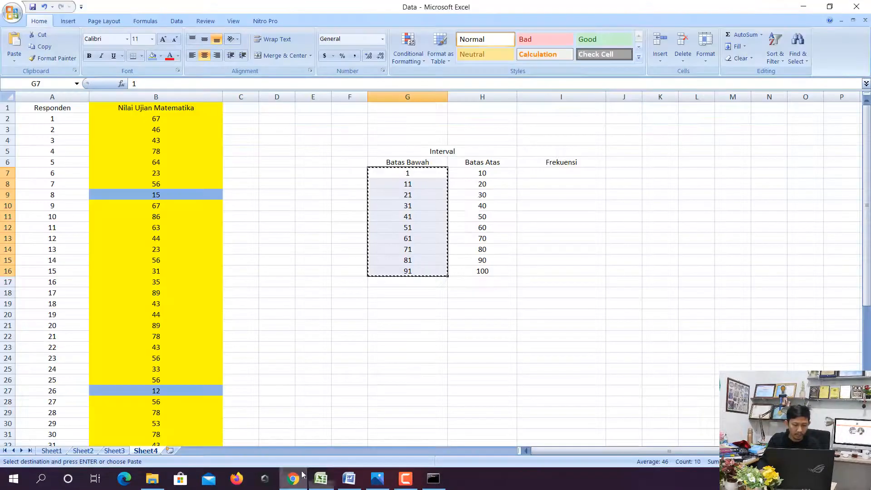
left_click_drag(476, 173, 482, 270)
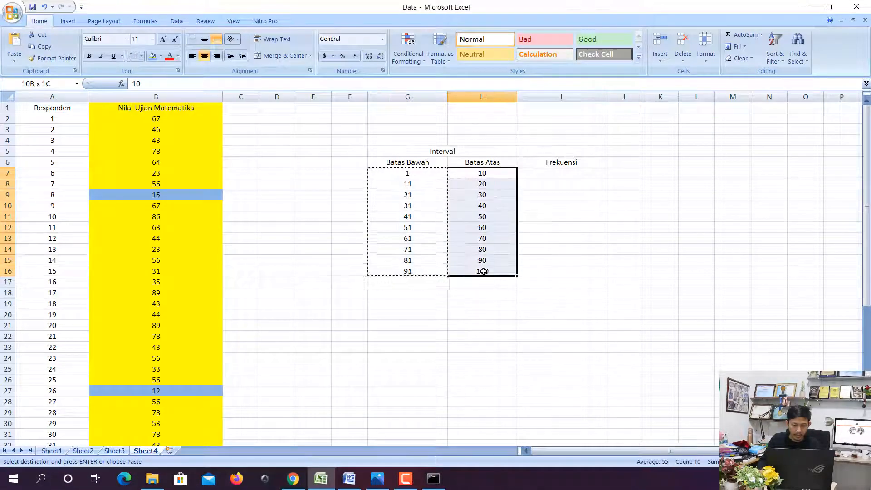
right_click(467, 195)
left_click(489, 219)
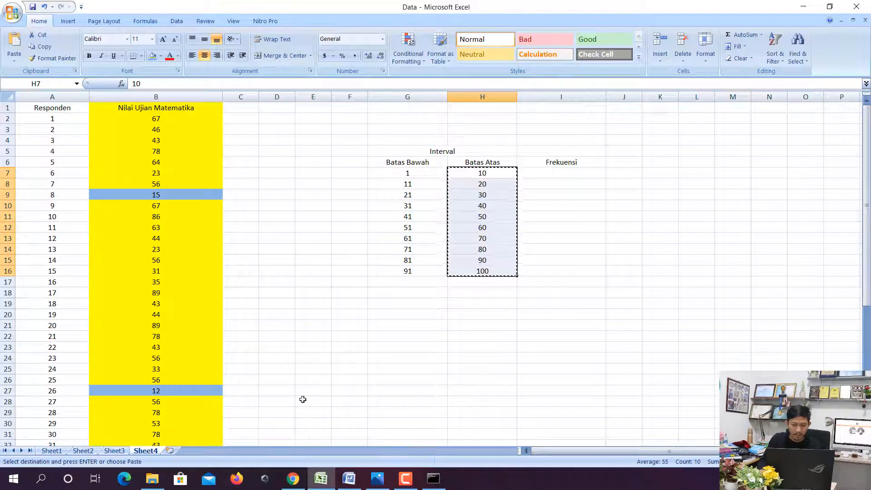
Return to STATCAL in Chrome and replace the sample Upper Bound values with the copied Batas Atas values.
left_click(298, 484)
left_click(327, 282)
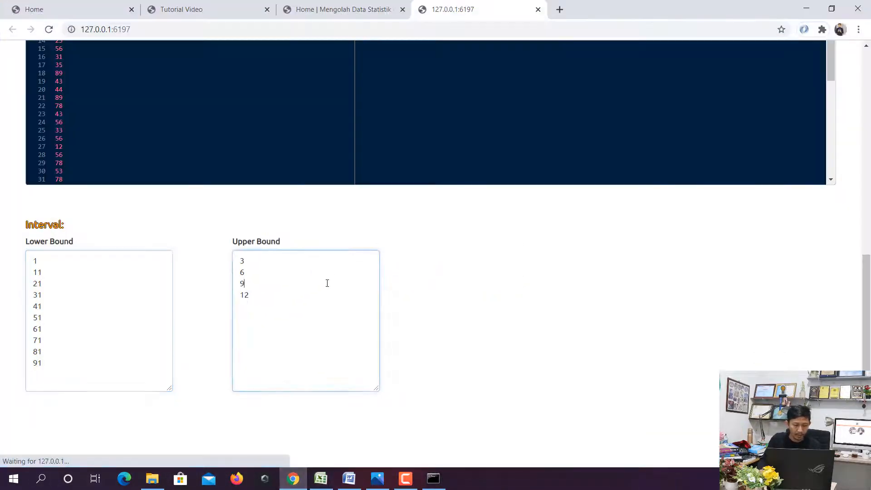
key("ctrl+a")
key("ctrl+v")
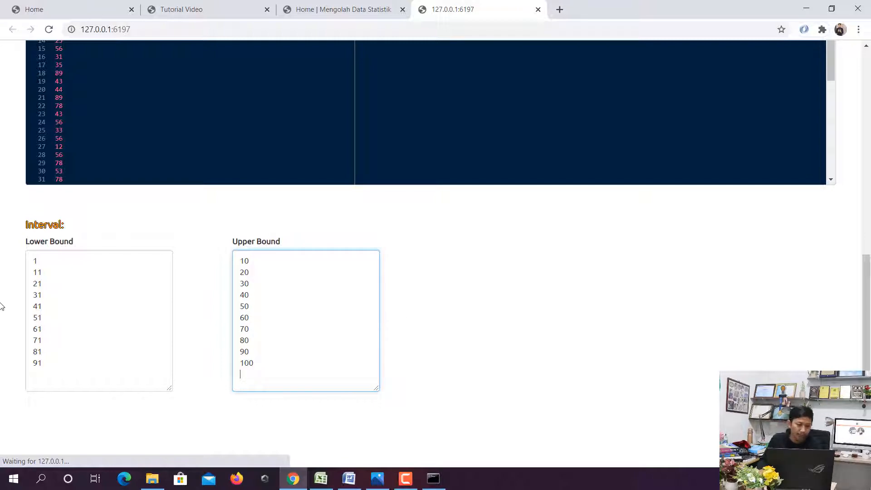
Open the Result view of Distribution of Frequency for Grouped Data-I and generate the results for the entered scores and intervals.
scroll(1, 306, "up", 6)
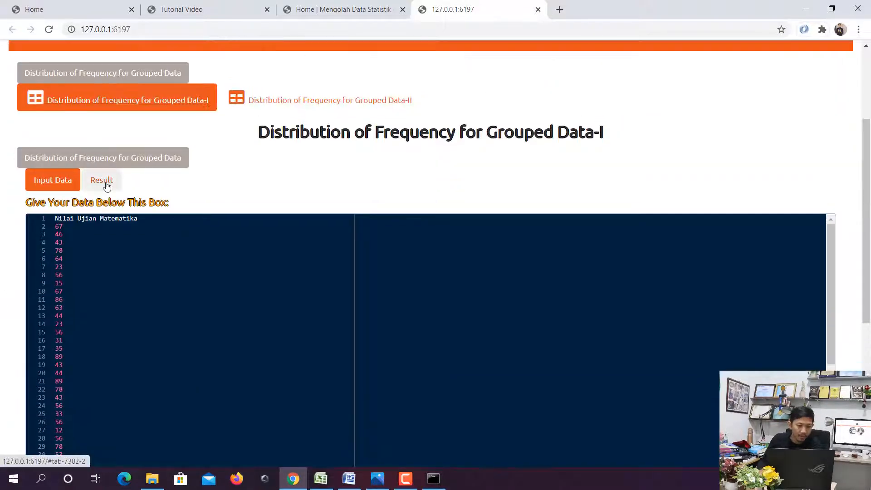
left_click(102, 180)
scroll(3, 290, "down", 4)
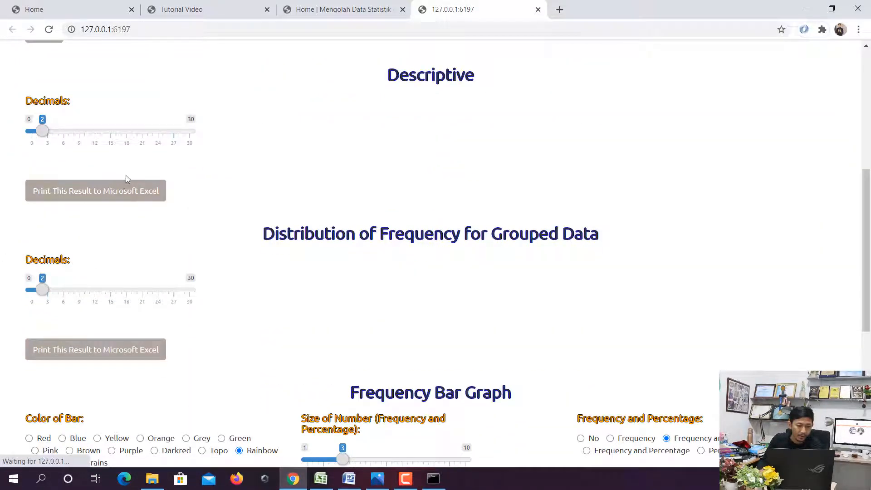
scroll(126, 179, "up", 3)
left_click(36, 153)
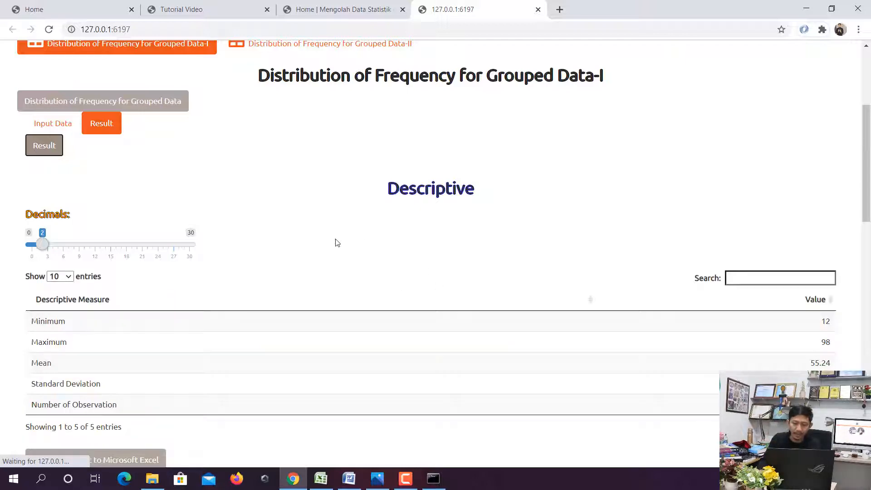
Look over the generated descriptive table, grouped frequency distribution table and frequency bar graph.
scroll(337, 243, "down", 13)
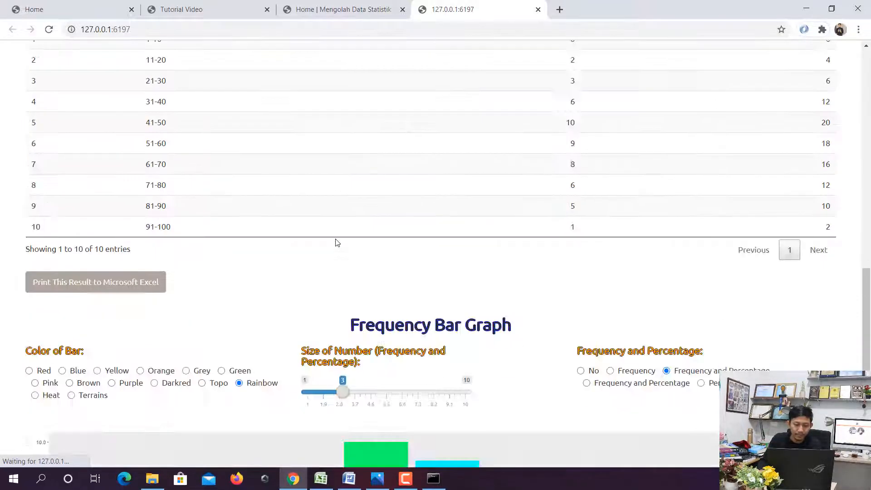
scroll(337, 243, "down", 6)
scroll(337, 243, "up", 12)
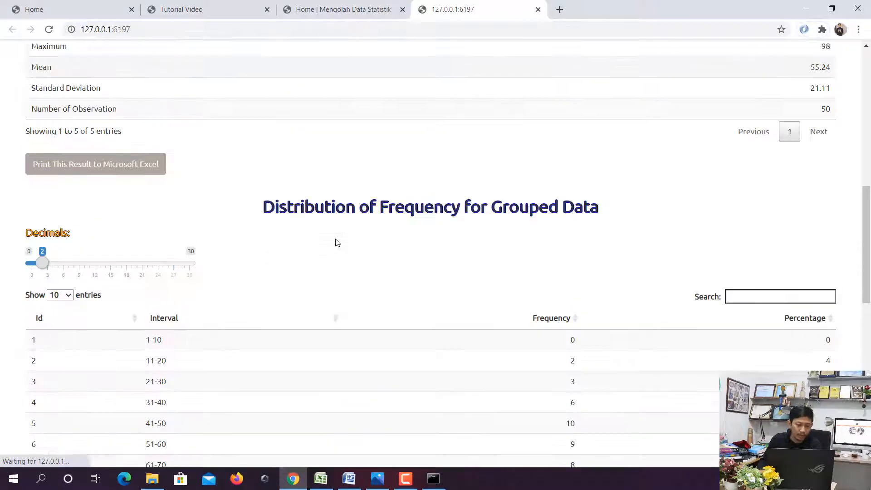
scroll(337, 243, "up", 5)
scroll(376, 190, "down", 3)
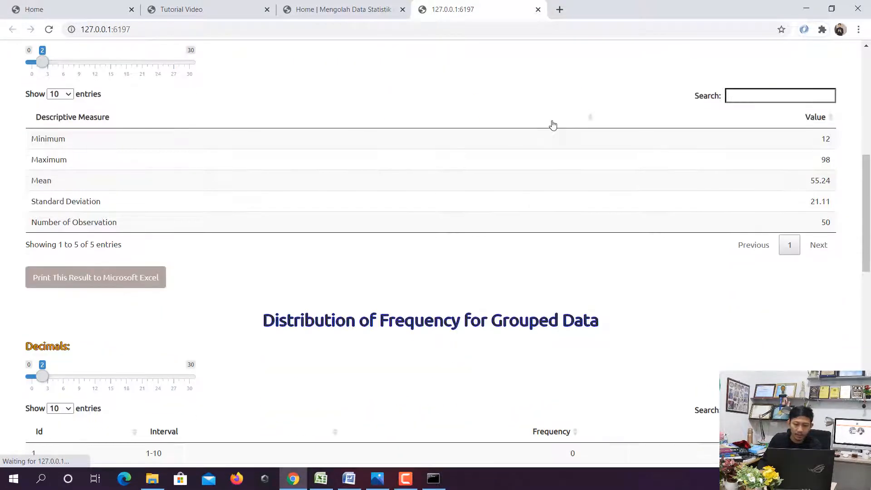
scroll(176, 279, "up", 2)
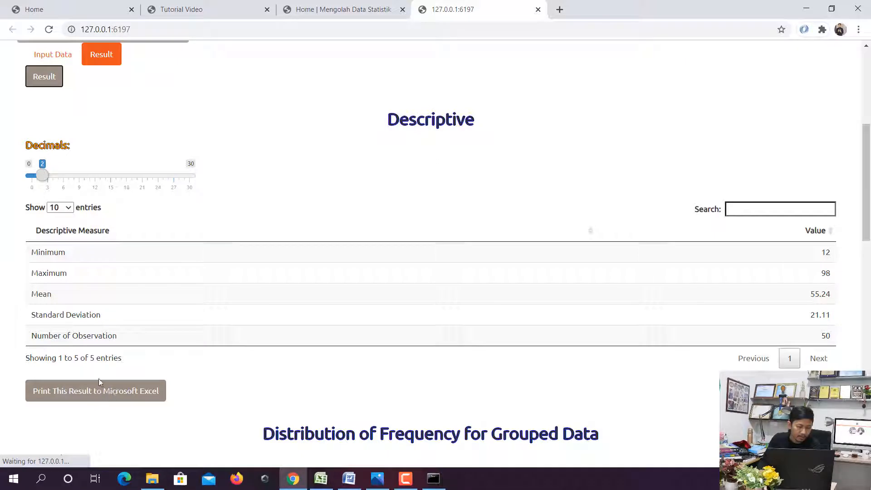
scroll(100, 386, "down", 3)
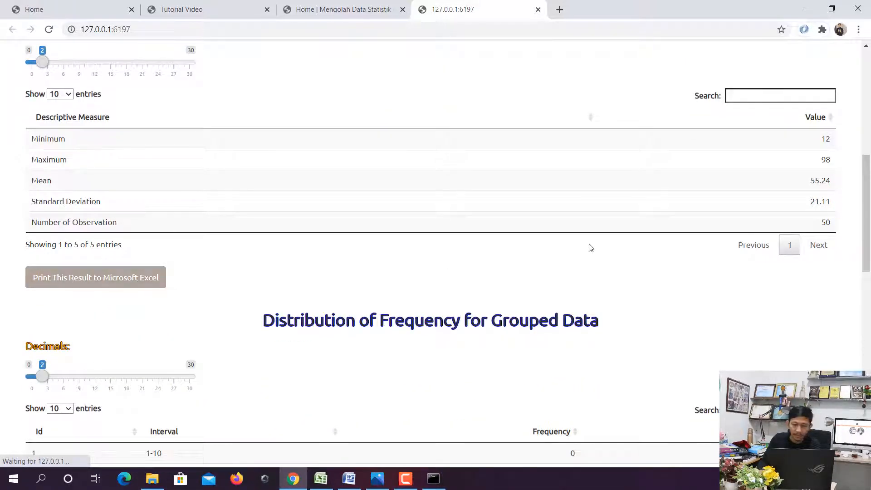
scroll(547, 258, "down", 6)
scroll(517, 274, "up", 9)
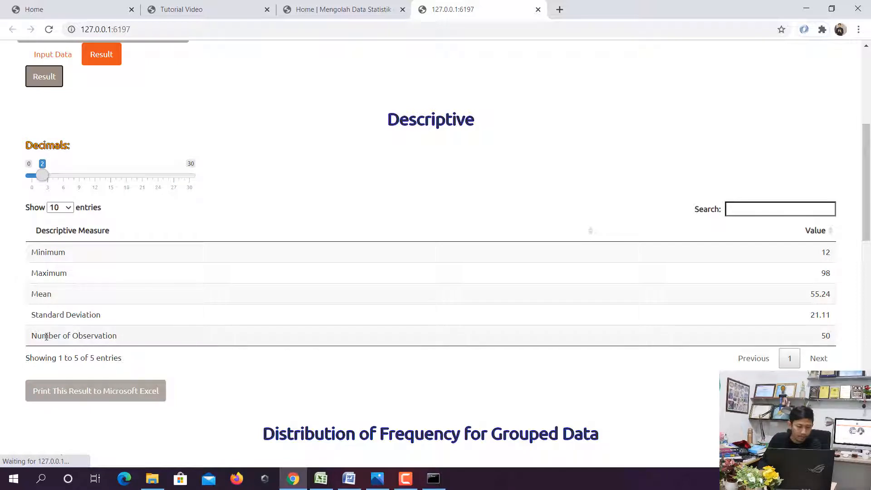
Examine the Number of Observation, Minimum and Maximum rows and their values in the Descriptive table.
left_click_drag(46, 336, 130, 340)
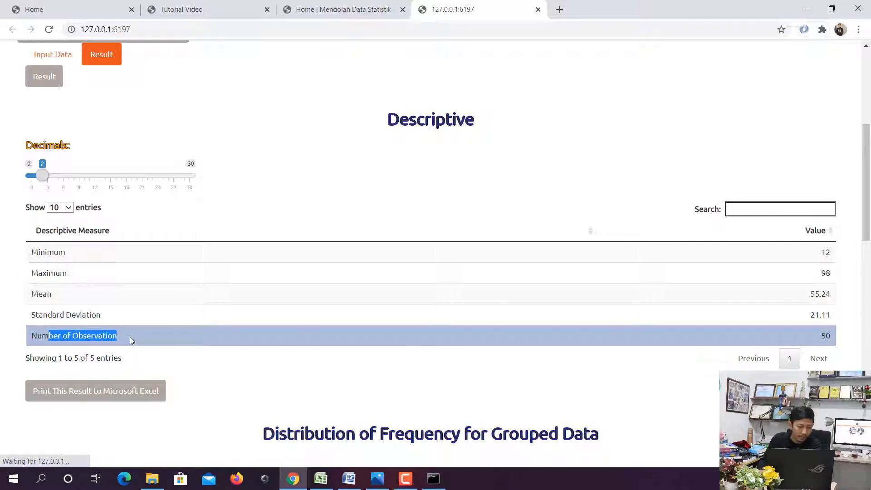
left_click(830, 336)
left_click(824, 335)
double_click(824, 336)
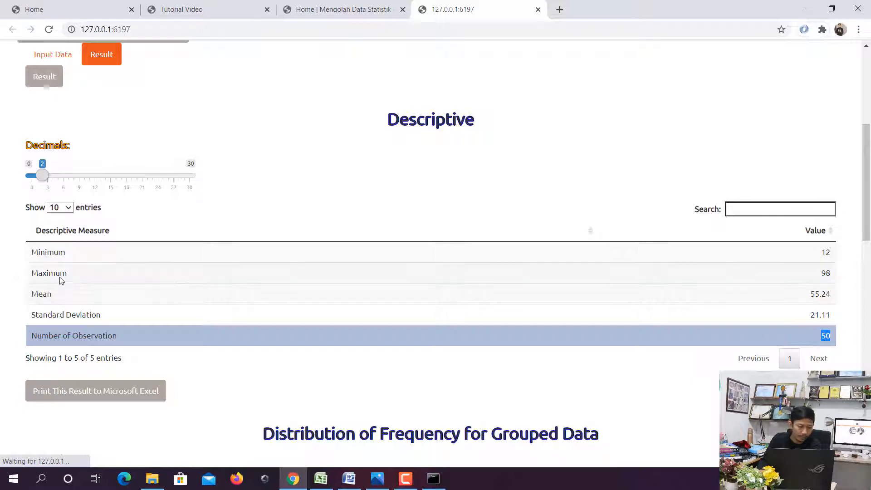
left_click(53, 254)
left_click_drag(52, 254, 65, 254)
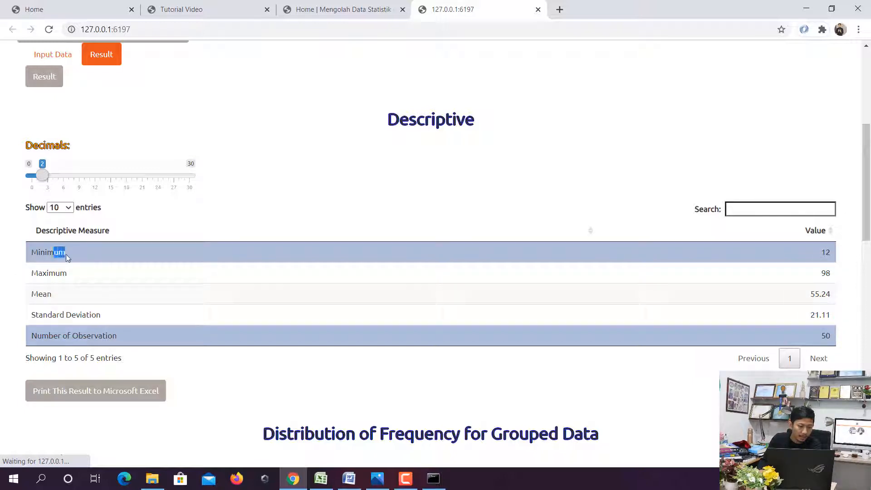
double_click(824, 252)
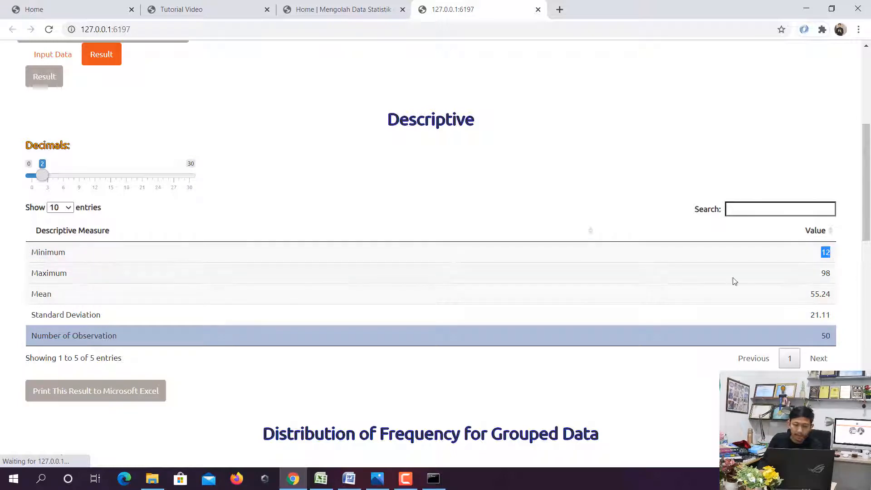
left_click(826, 274)
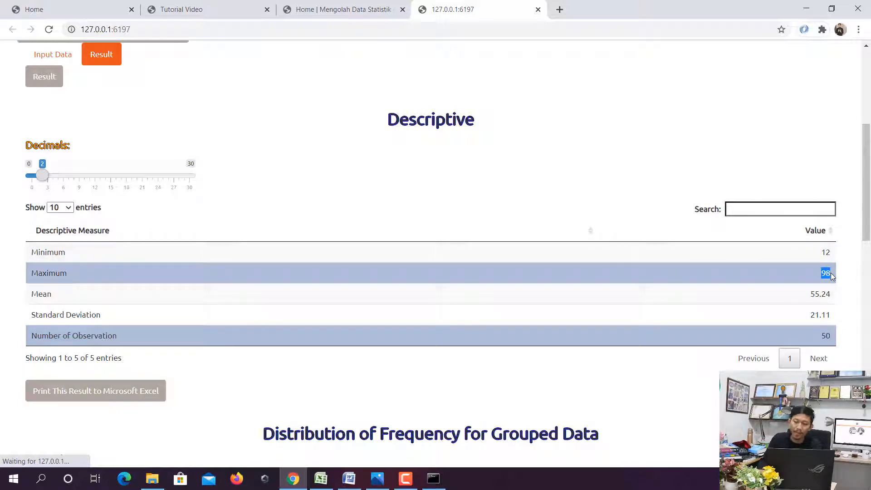
Switch to Excel, label A55 as Min and calculate the minimum of the math scores in B55 with the MIN function.
left_click(321, 478)
scroll(169, 313, "down", 12)
scroll(70, 184, "up", 4)
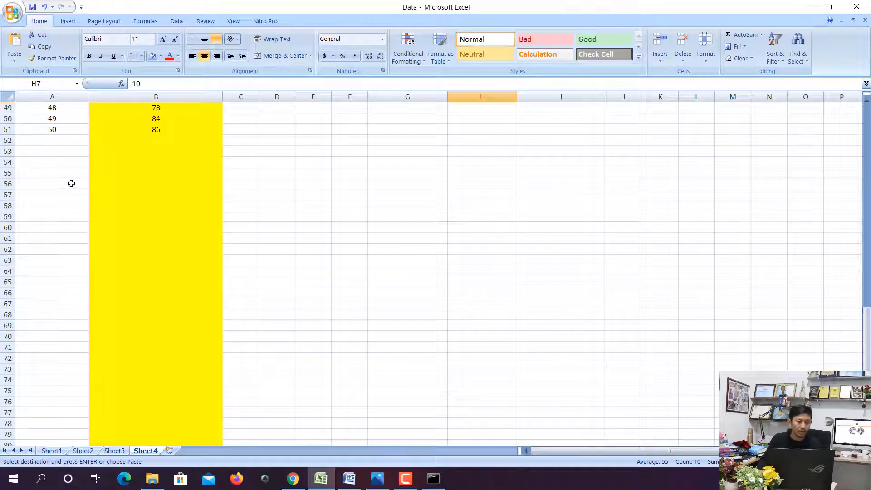
left_click(64, 172)
type("Min")
key("Tab")
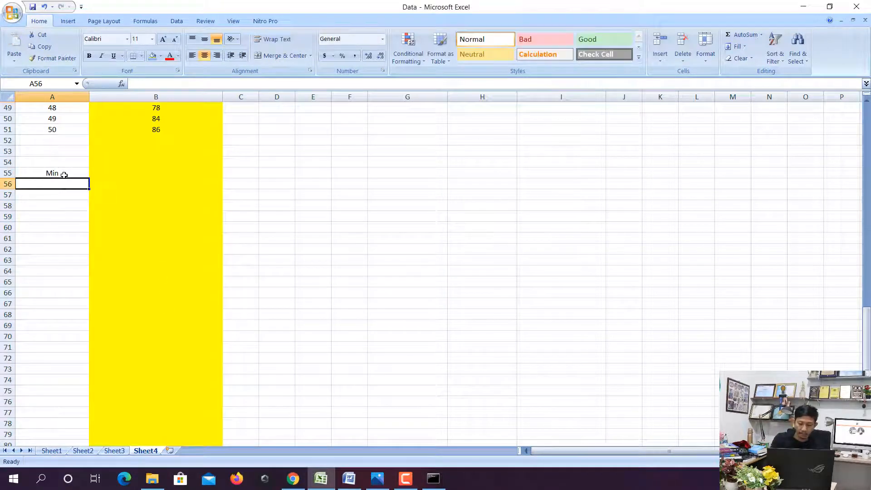
type("=min")
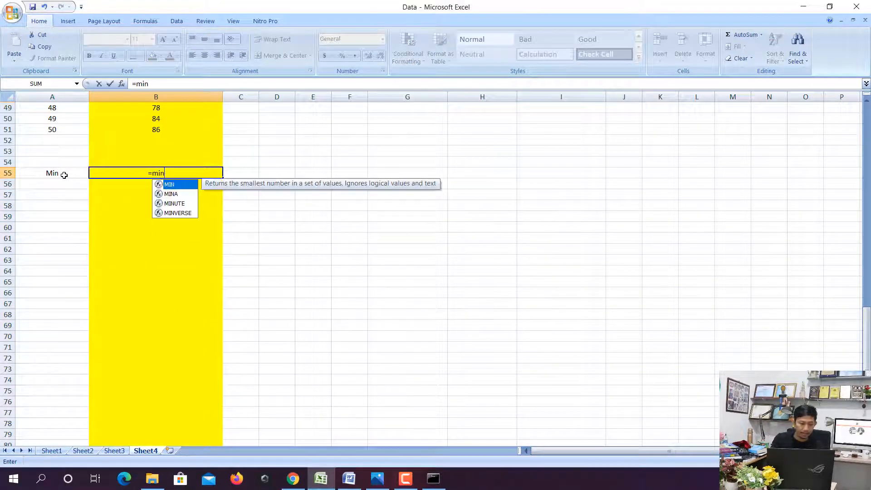
type("(")
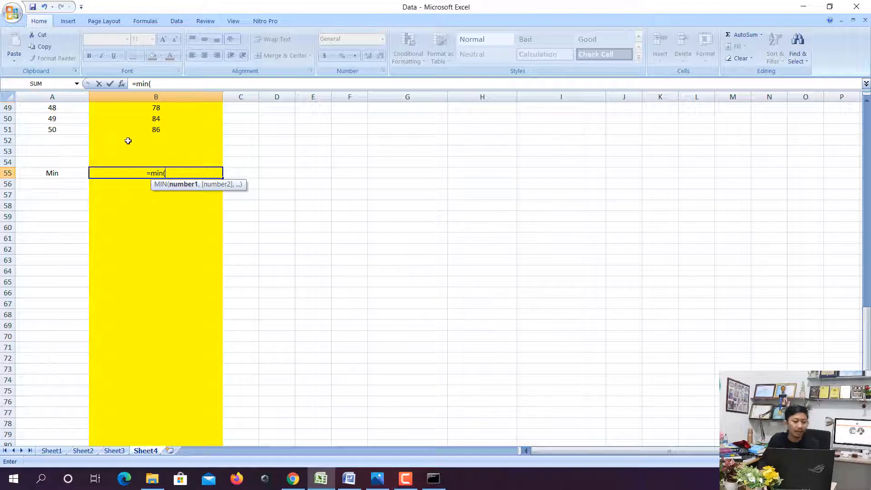
mouse_move(170, 126)
left_mouse_down()
mouse_move(172, 136)
mouse_move(236, 118)
mouse_move(179, 130)
mouse_move(178, 120)
left_mouse_up()
key("Return")
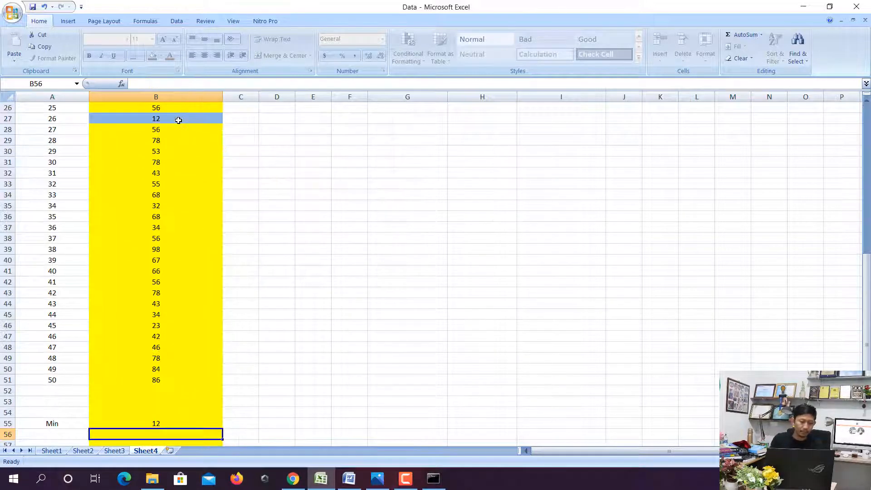
Label A56 as Max and calculate the maximum of the math scores in B56 with =MAX(B2:B51).
scroll(59, 336, "down", 3)
left_click(59, 336)
type("Max")
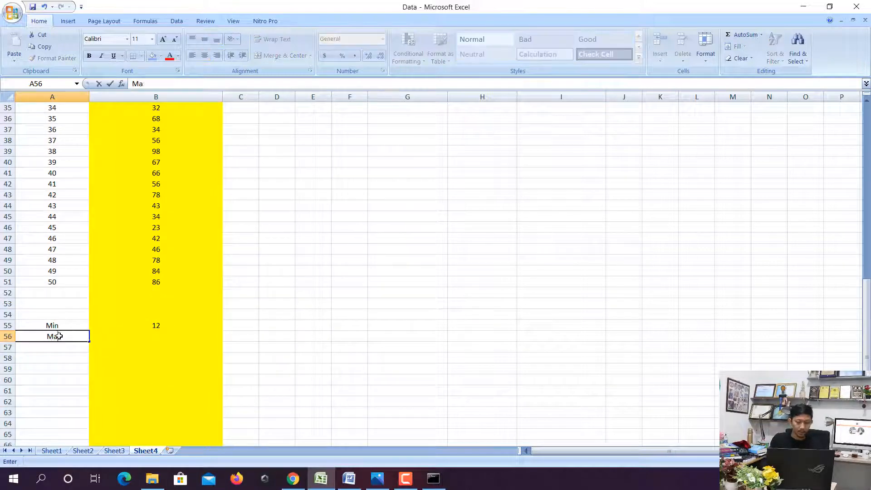
key("Tab")
type("=max")
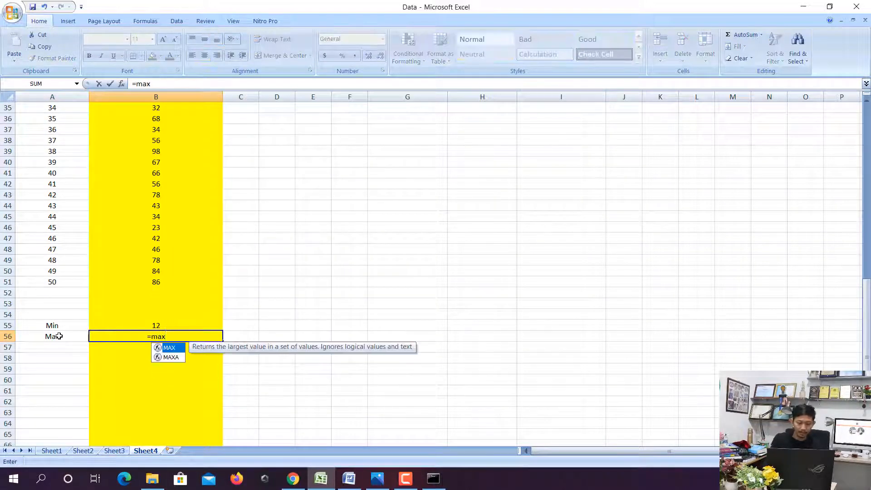
type("(")
left_click_drag(199, 97, 172, 115)
type(")")
key("Return")
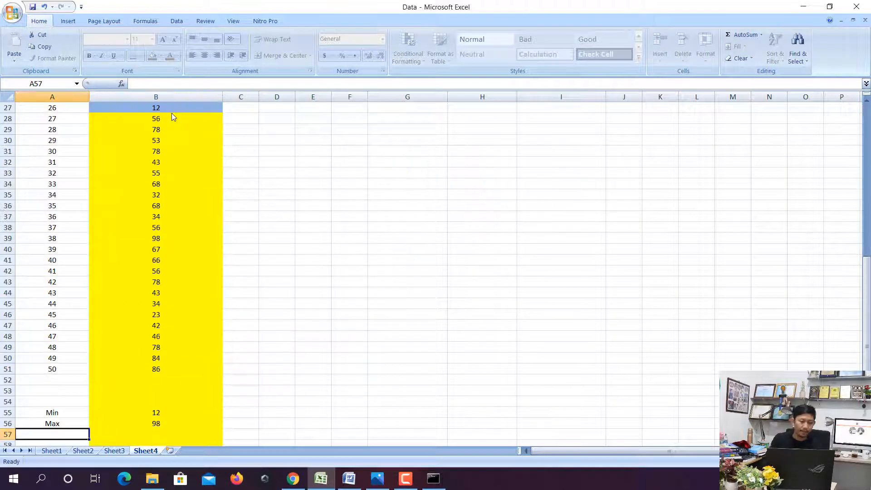
left_click(187, 422)
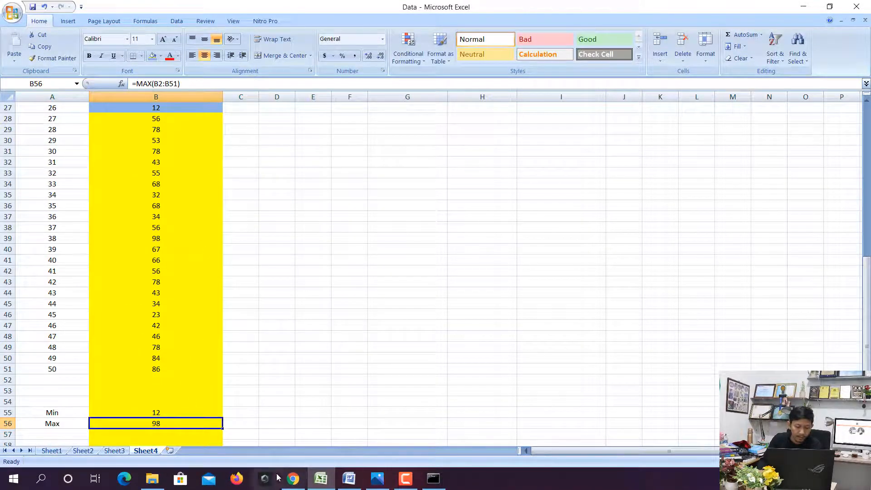
Switch to STATCAL in the browser and examine the Mean row and its value in the Descriptive table.
left_click(292, 478)
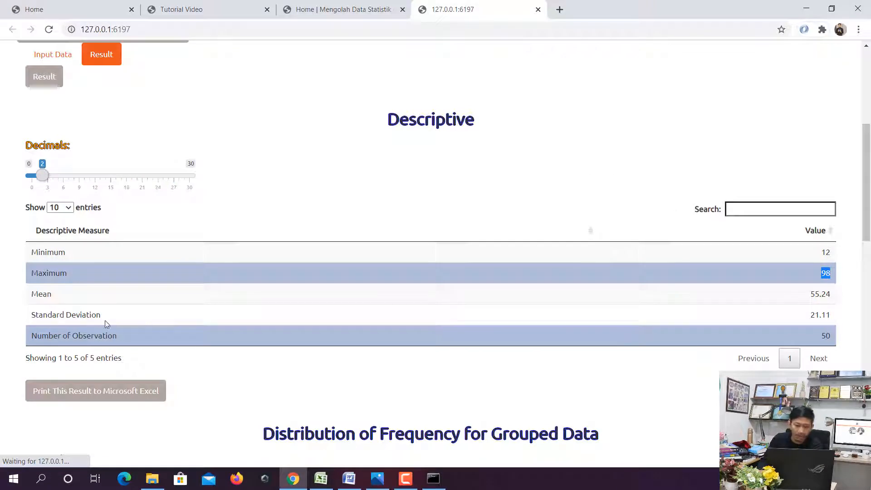
left_click(59, 298)
left_click(59, 298)
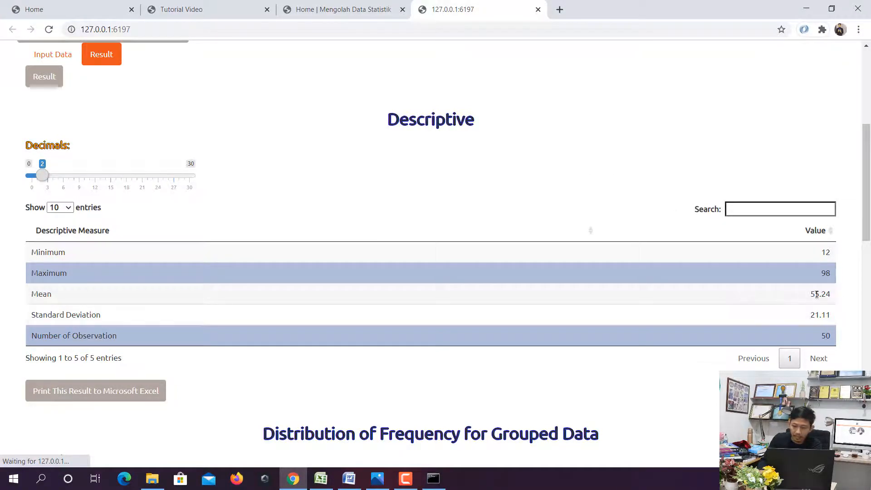
left_click_drag(810, 294, 830, 294)
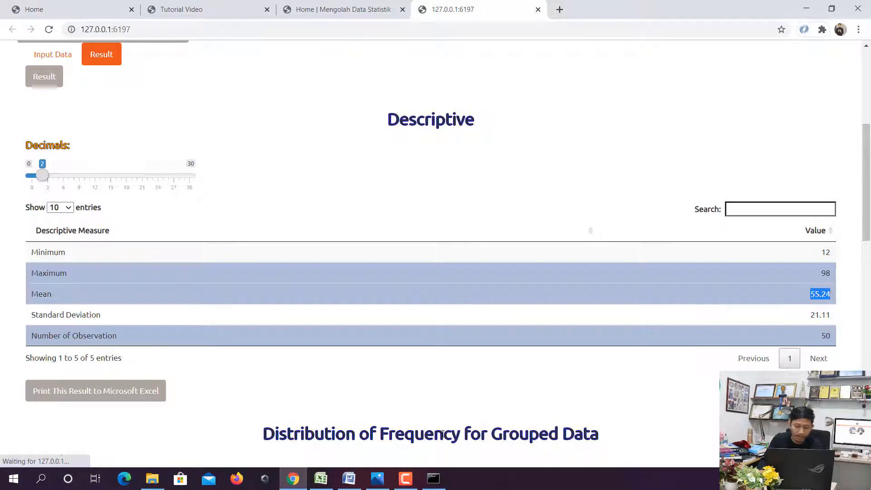
Switch to Excel and label cell A57 as Mean below the Max row.
left_click(321, 478)
scroll(107, 369, "down", 3)
left_click(75, 334)
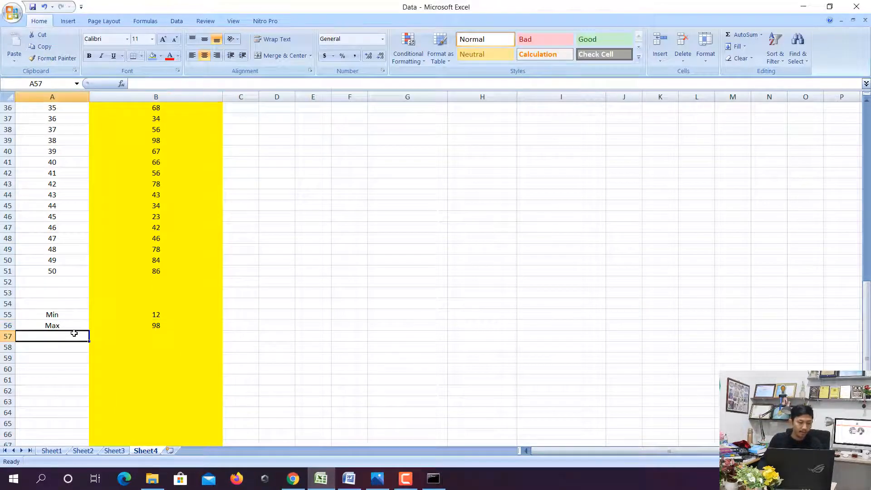
type("Mean")
key("Tab")
Calculate the mean of the math scores in B57 with =AVERAGE(B2:B51).
type("=me")
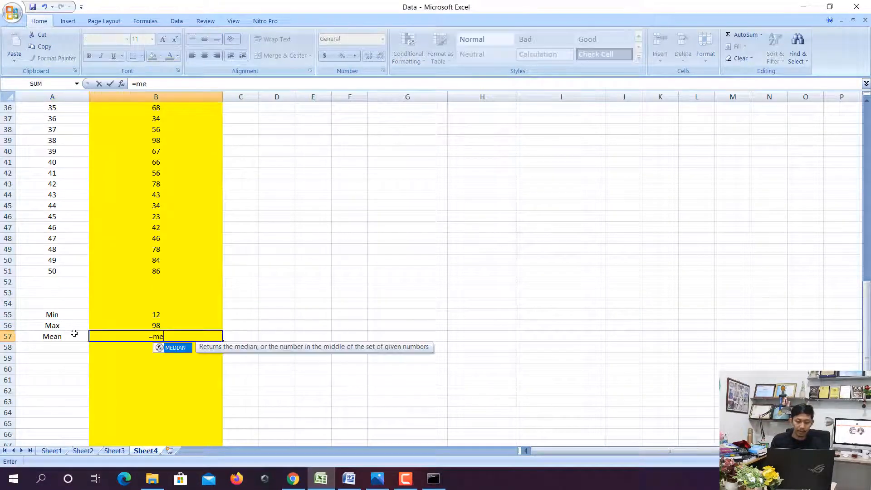
type("a")
key("BackSpace")
key("BackSpace")
key("BackSpace")
type("av")
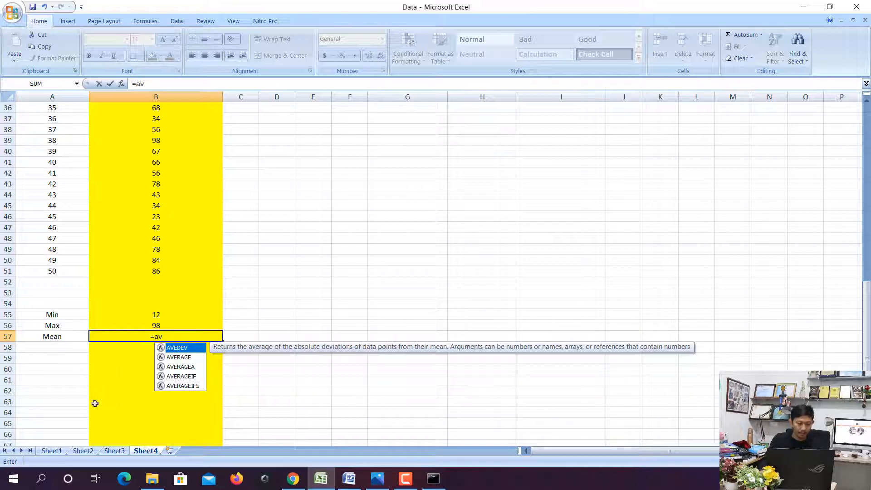
double_click(185, 359)
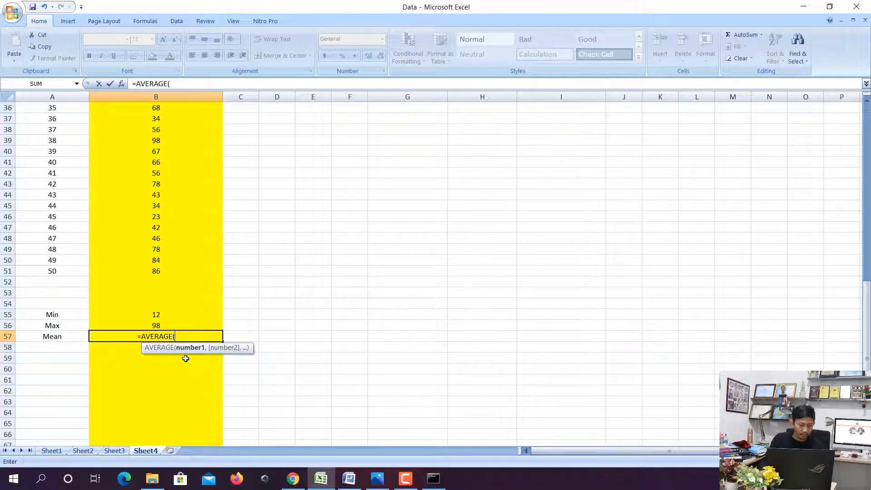
left_click_drag(171, 268, 198, 115)
key("Return")
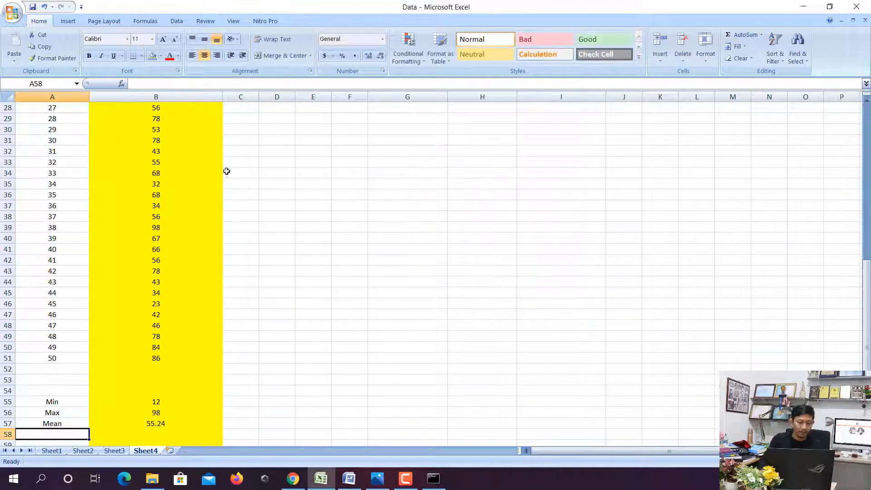
scroll(141, 353, "down", 2)
left_click(151, 361)
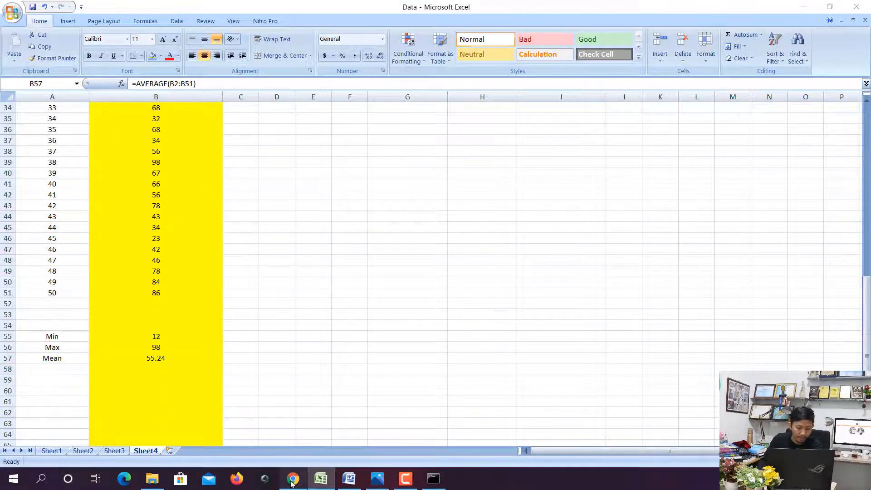
Switch to STATCAL to compare the Mean value and examine the Standard Deviation value in the Descriptive table.
left_click(293, 478)
left_click(812, 294)
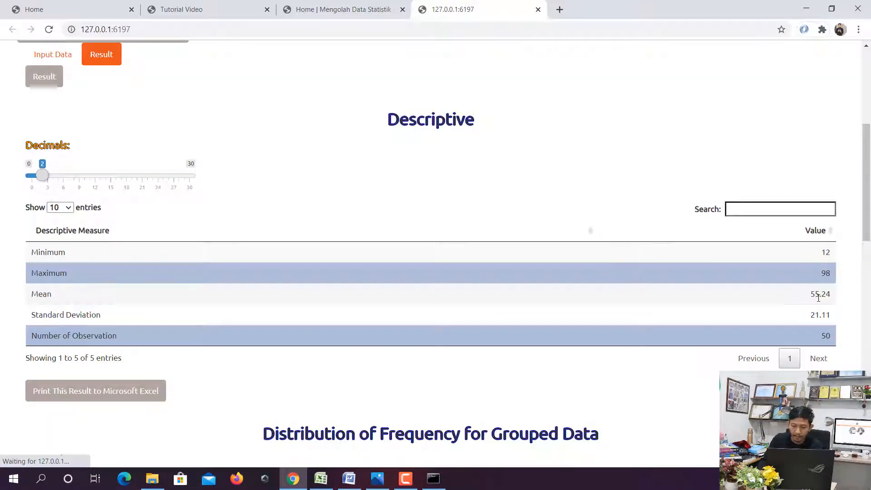
left_click(814, 314)
left_click_drag(814, 315, 831, 316)
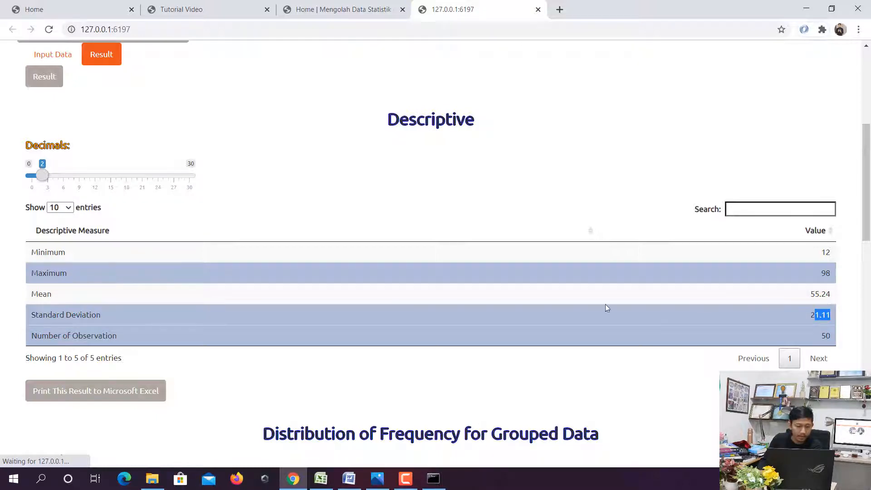
Switch to Excel, label A58 as Std. Dev and calculate the scores' standard deviation in B58 with =STDEV(B2:B51).
left_click(321, 478)
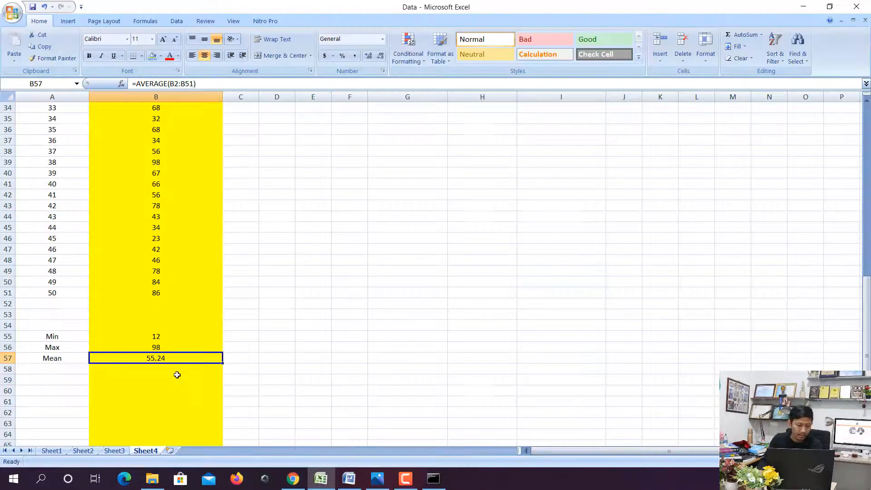
left_click(62, 368)
type("Std. Dev")
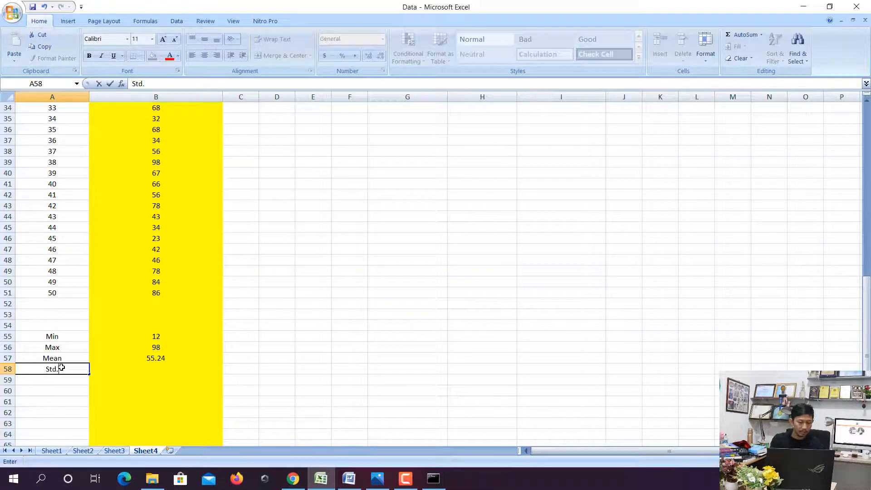
key("Tab")
type("=std")
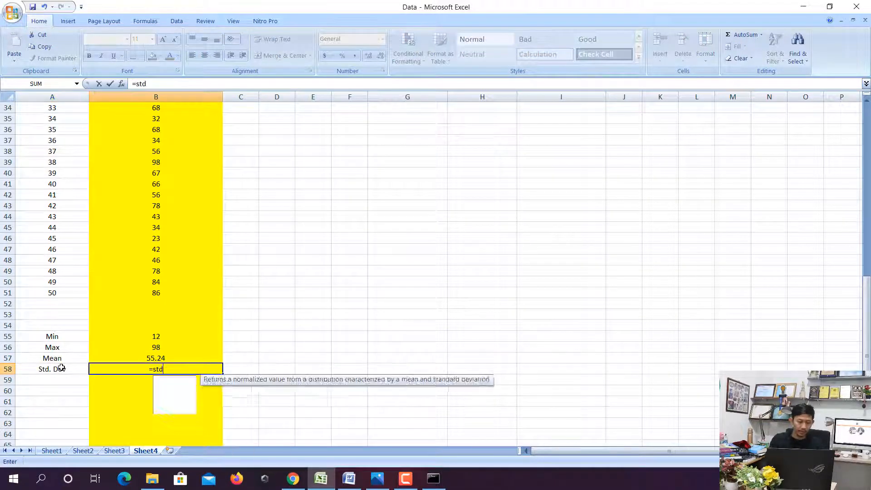
double_click(181, 382)
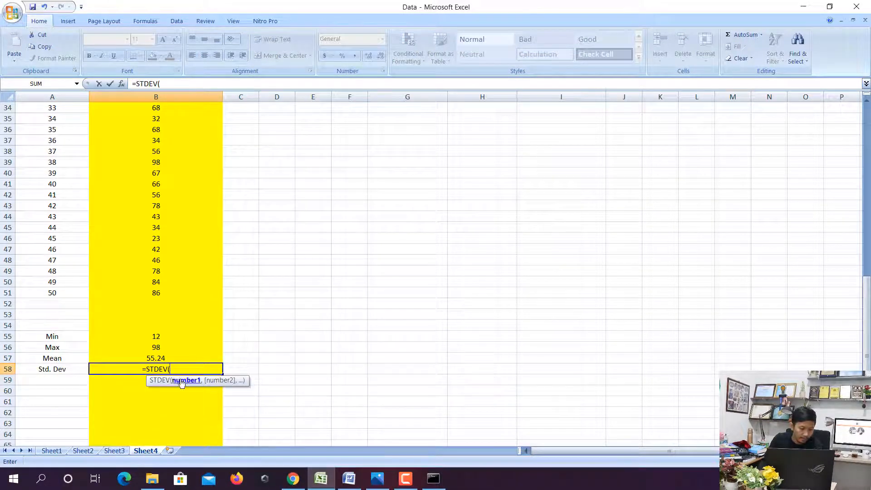
left_click_drag(159, 292, 205, 116)
key("Return")
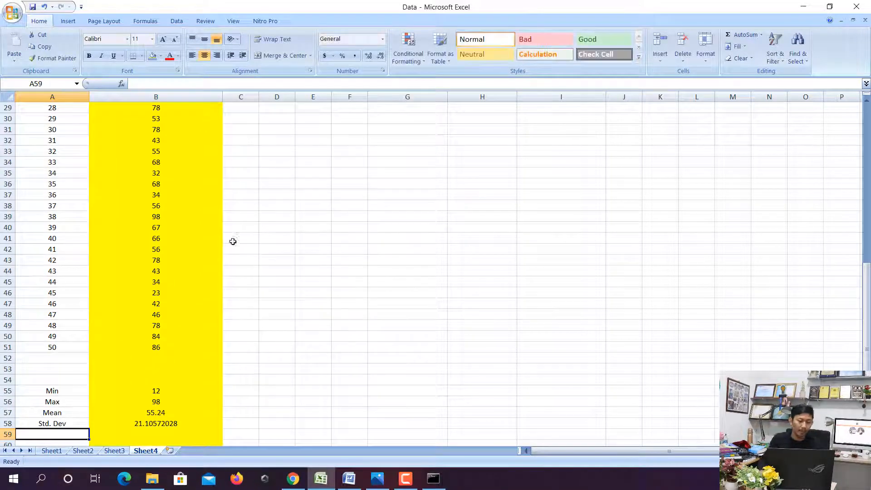
left_click(164, 426)
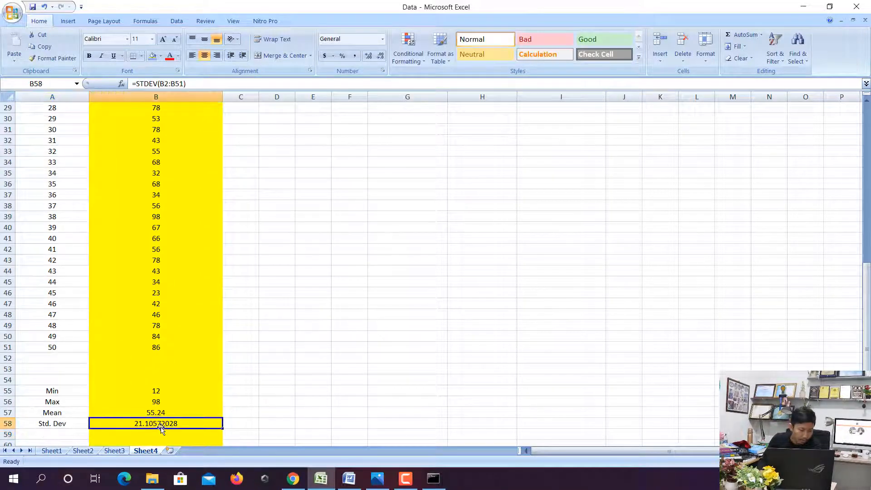
Switch to STATCAL, compare the Standard Deviation and examine the 1-10 interval's frequency in the grouped distribution table.
left_click(293, 481)
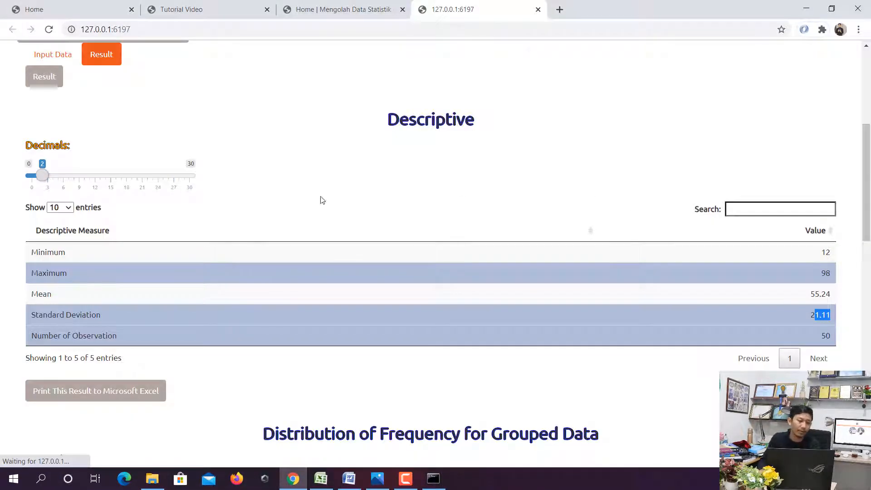
scroll(231, 217, "down", 8)
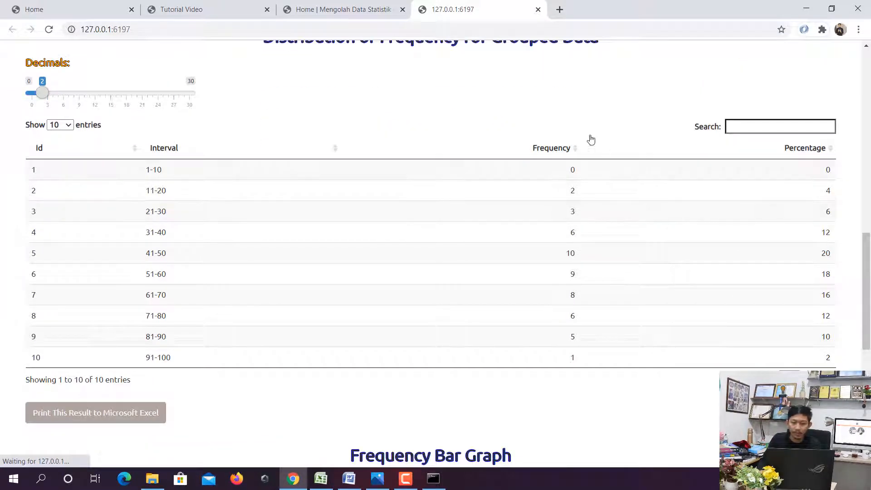
scroll(252, 189, "up", 1)
scroll(159, 149, "down", 2)
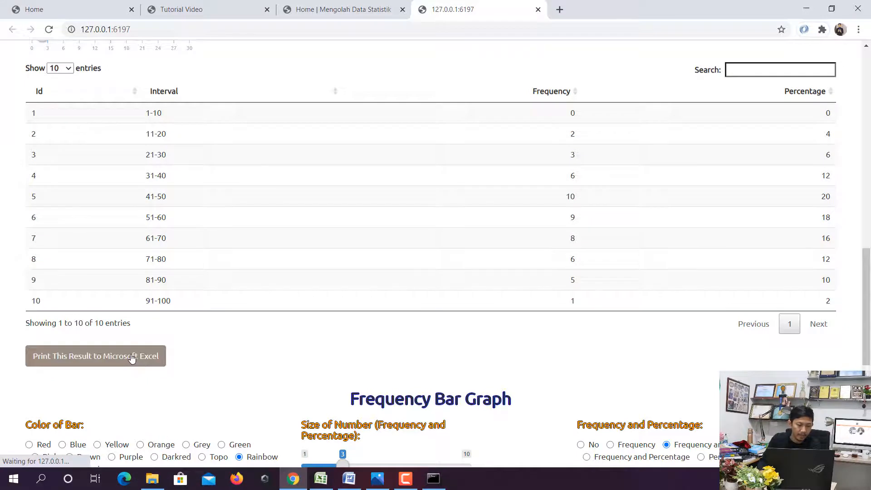
left_click_drag(146, 113, 161, 114)
left_click_drag(575, 114, 565, 116)
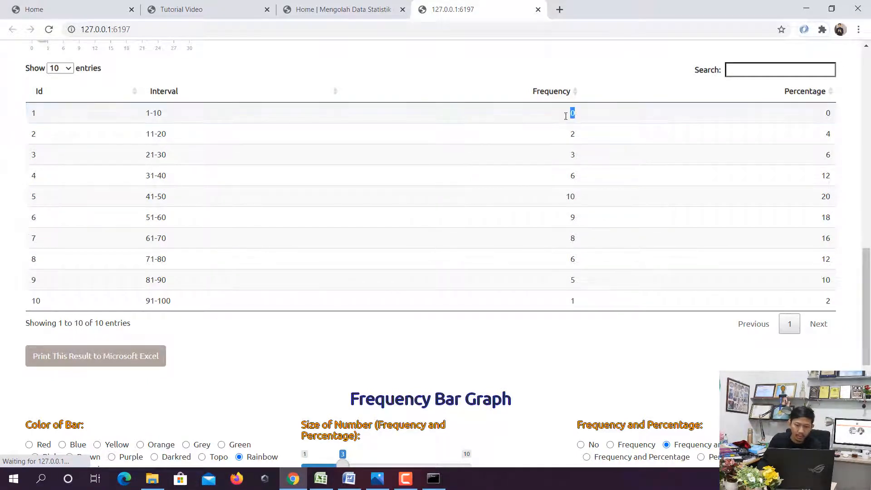
Switch to Excel and enter 0 in I7 as the Frekuensi of the 1-10 interval.
left_click(321, 478)
scroll(458, 176, "up", 9)
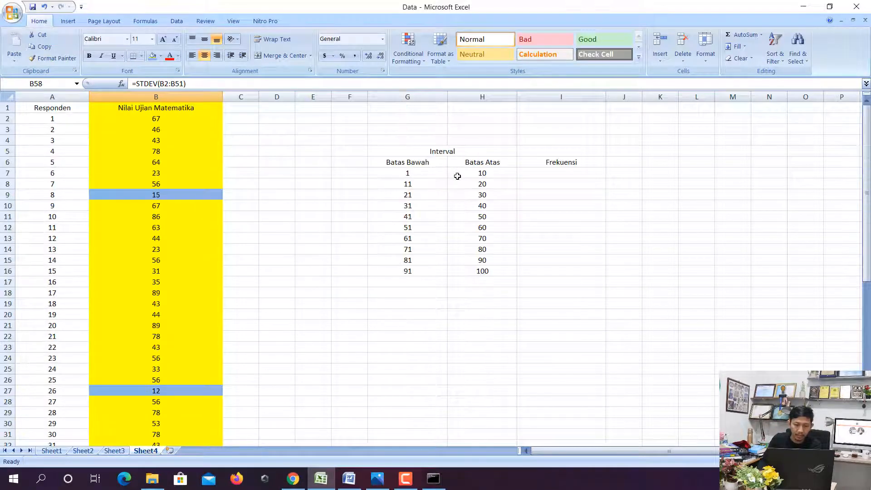
left_click(547, 176)
type("0")
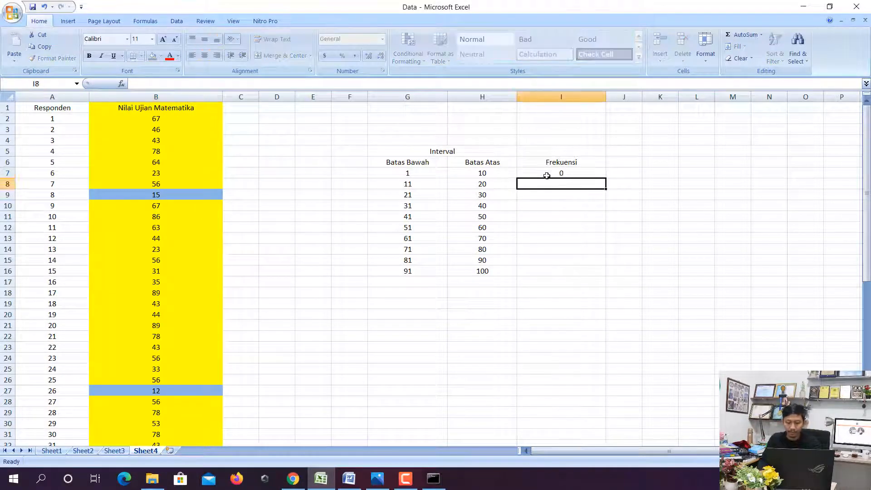
key("Return")
scroll(185, 169, "down", 4)
scroll(350, 404, "up", 3)
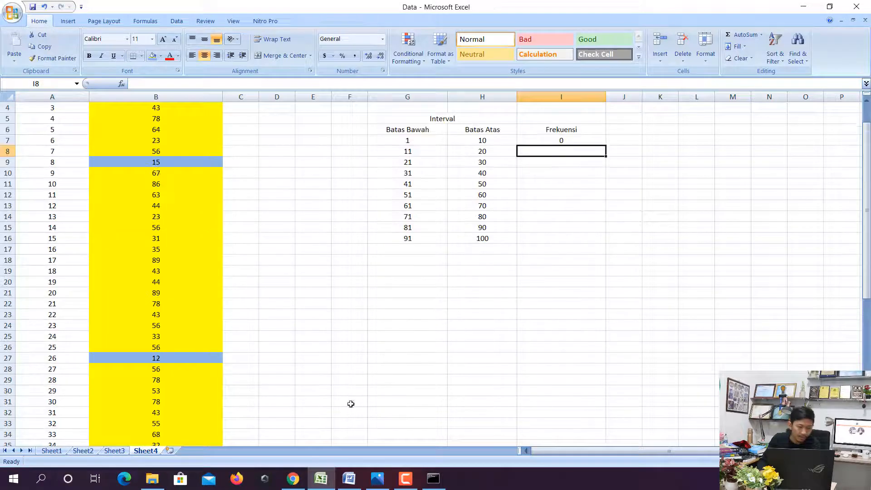
Check the 11-20 interval's frequency in STATCAL and enter 2 for it in Excel cell I8.
left_click(303, 480)
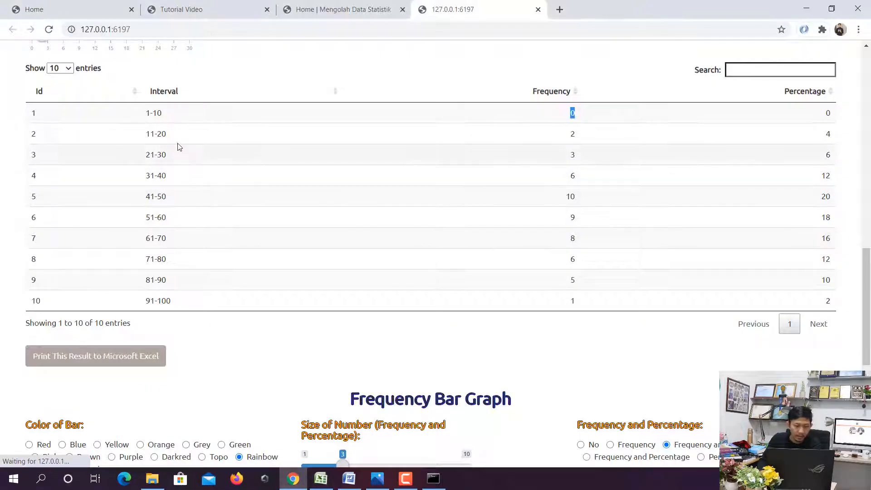
left_click_drag(150, 134, 165, 136)
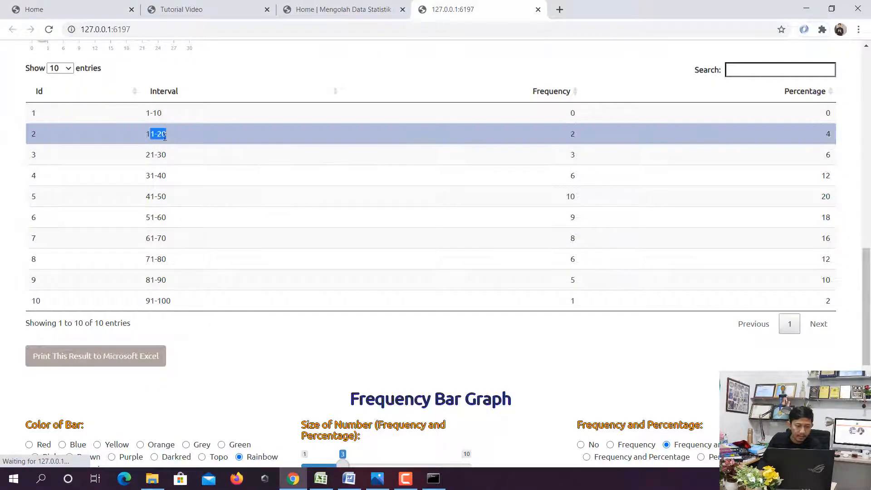
double_click(565, 136)
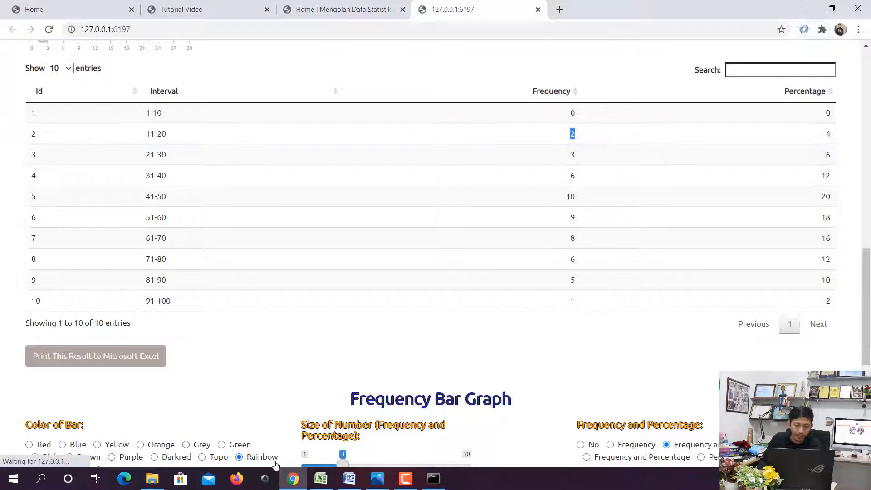
left_click(321, 479)
type("2")
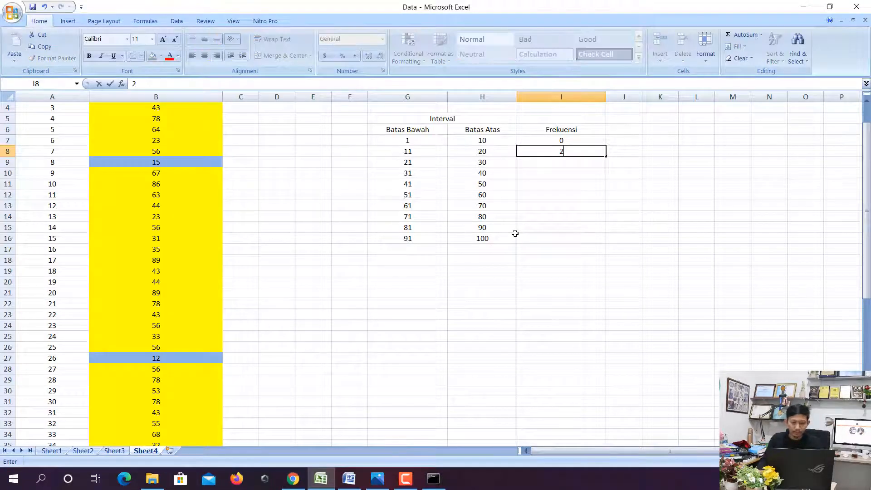
key("Return")
Check the 21-30 interval's frequency in STATCAL and enter 3 for it in Excel cell I9.
left_click(293, 478)
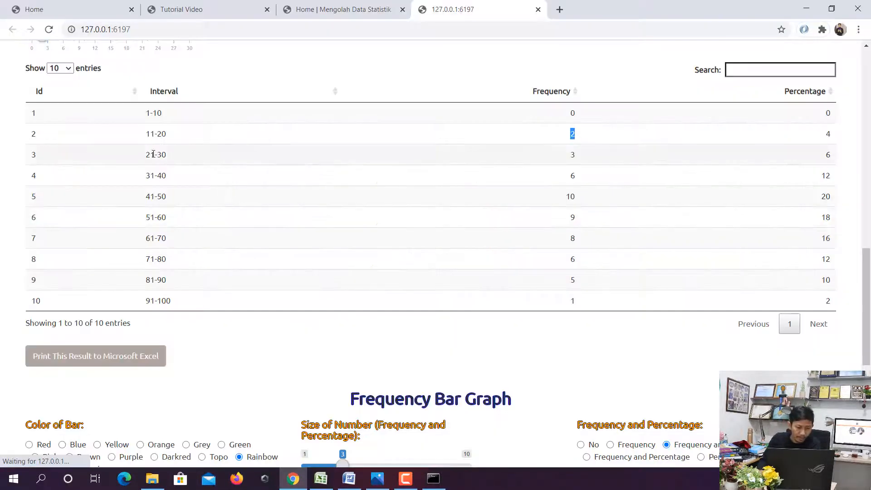
left_click_drag(150, 155, 162, 155)
double_click(570, 155)
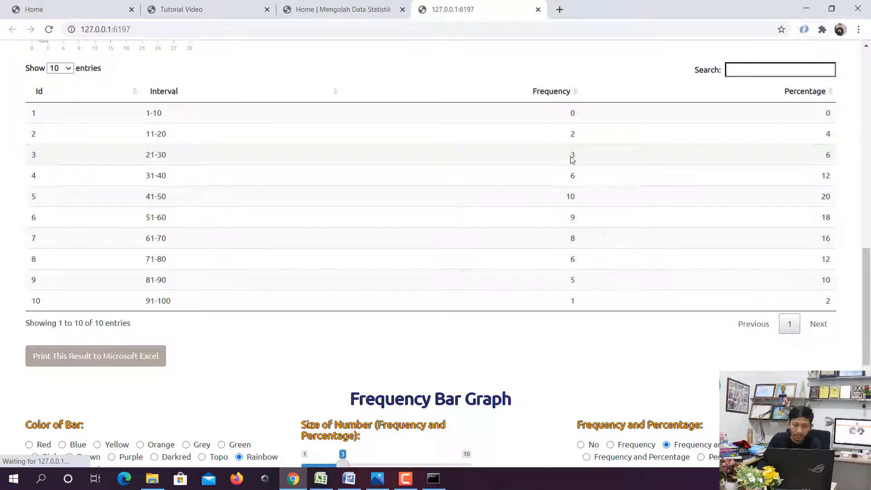
left_click(319, 478)
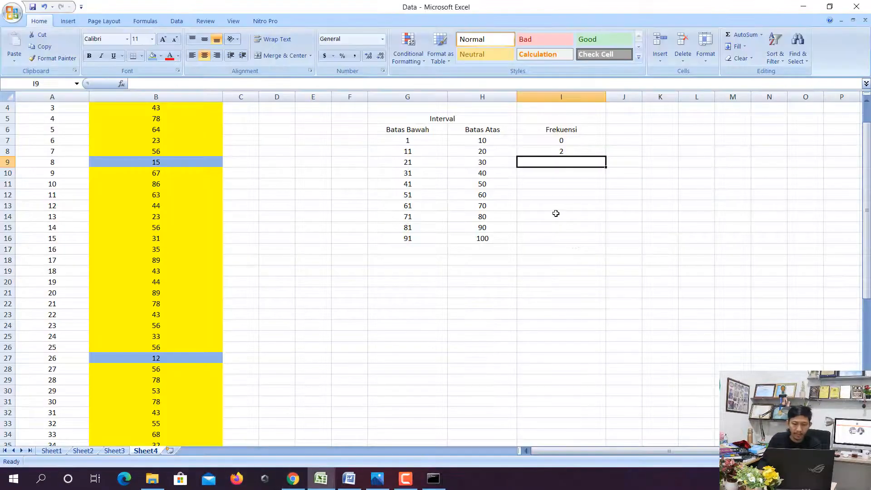
type("3")
left_click(556, 215)
Add the header Persentase in J6 beside Frekuensi and widen column J to fit it.
left_click(630, 129)
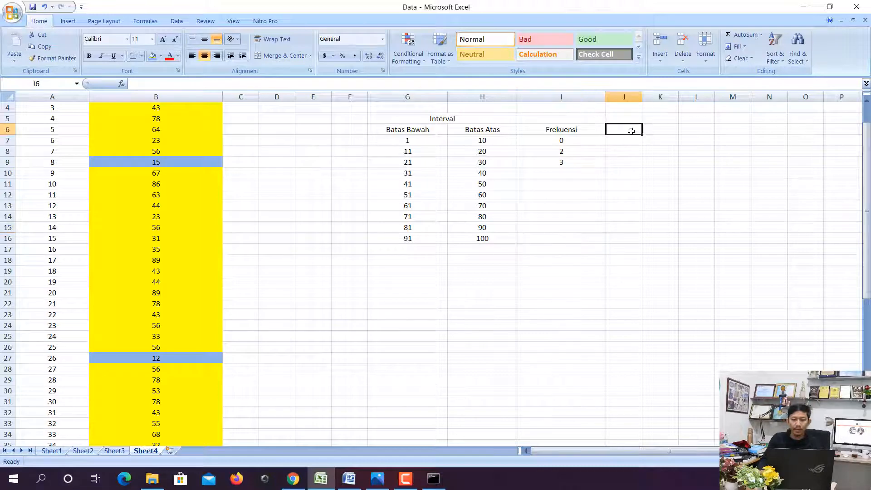
type("Persentase")
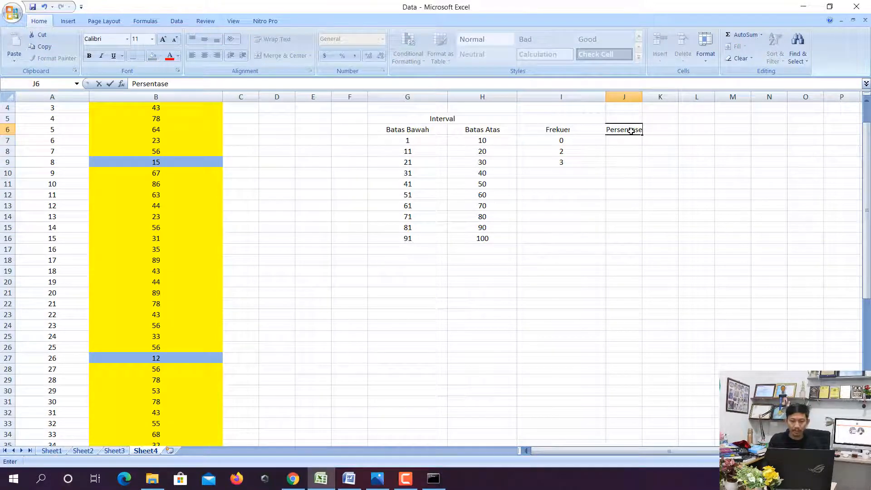
key("Tab")
left_click_drag(643, 102, 678, 102)
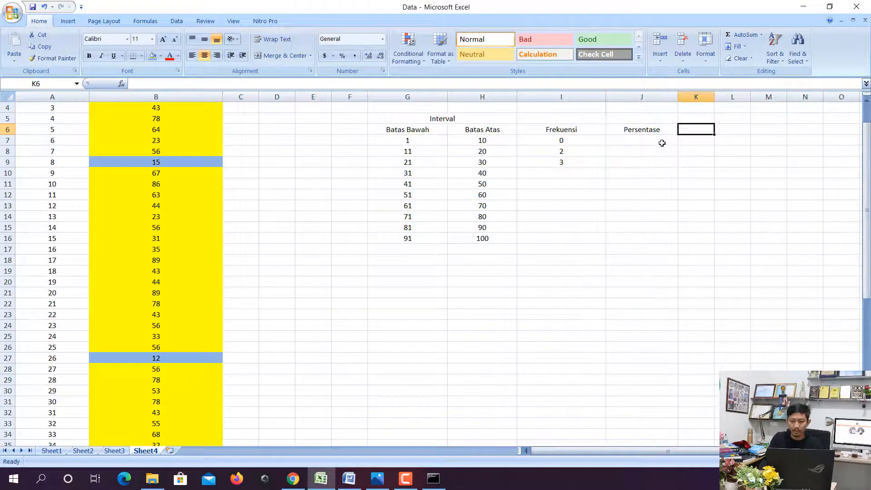
Enter 0 in J7 as the Persentase of the 1-10 interval.
left_click(661, 140)
type("0")
key("Return")
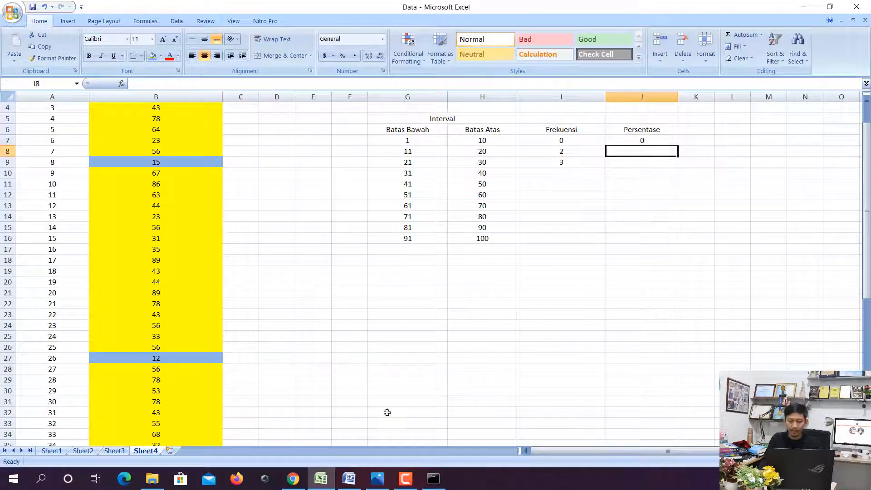
Check the 11-20 and 21-30 percentages in STATCAL and enter 4 in J8 and 6 in J9 of the Excel table.
left_click(293, 478)
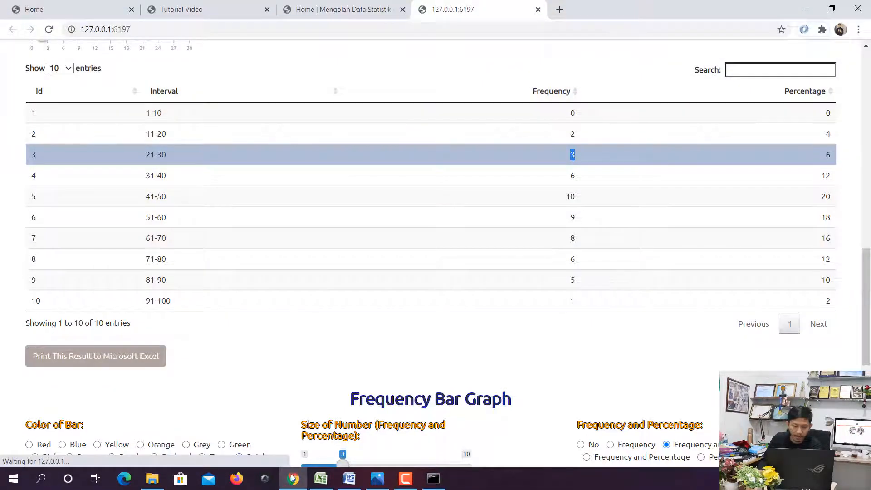
key("alt+Tab")
type("4")
key("Return")
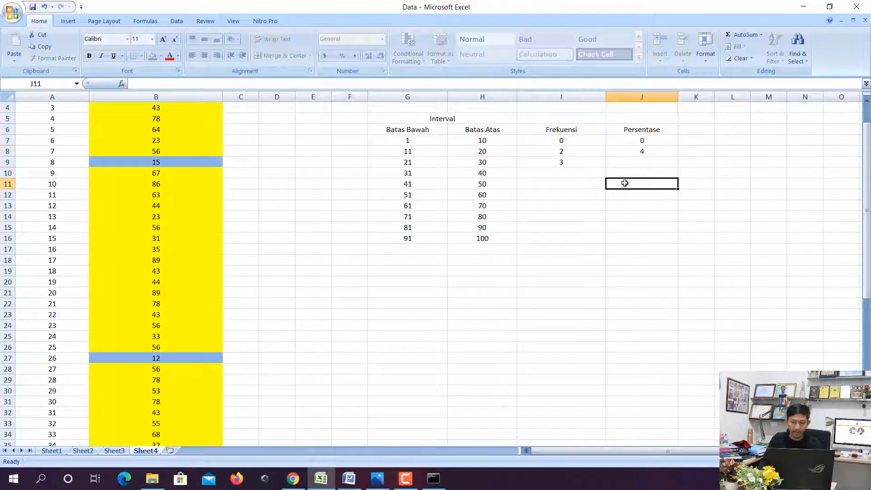
left_click(293, 479)
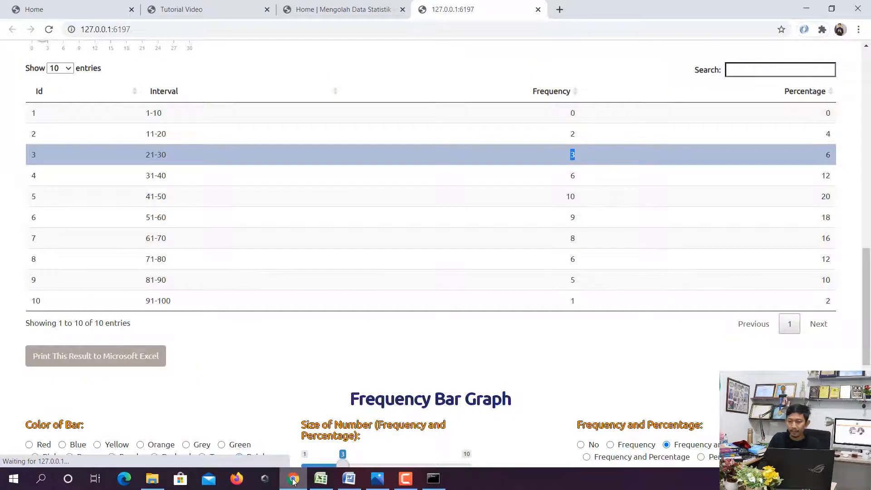
left_click(321, 479)
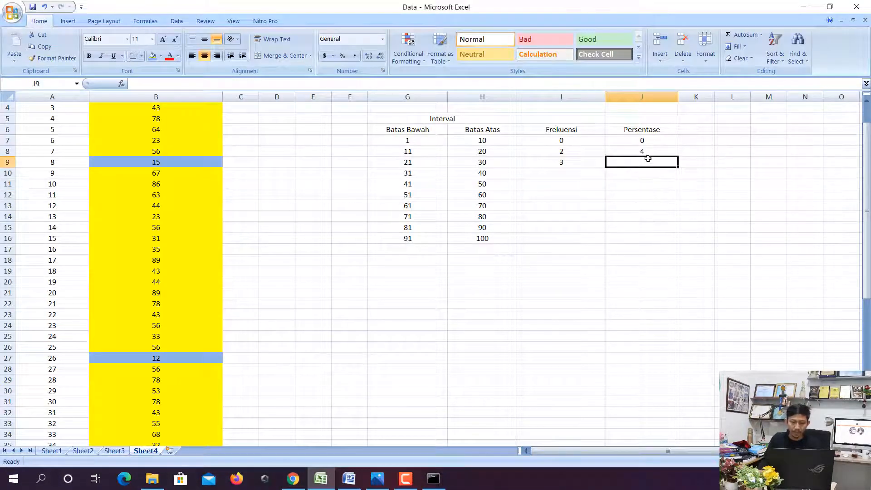
left_click(649, 164)
type("6")
left_click(644, 184)
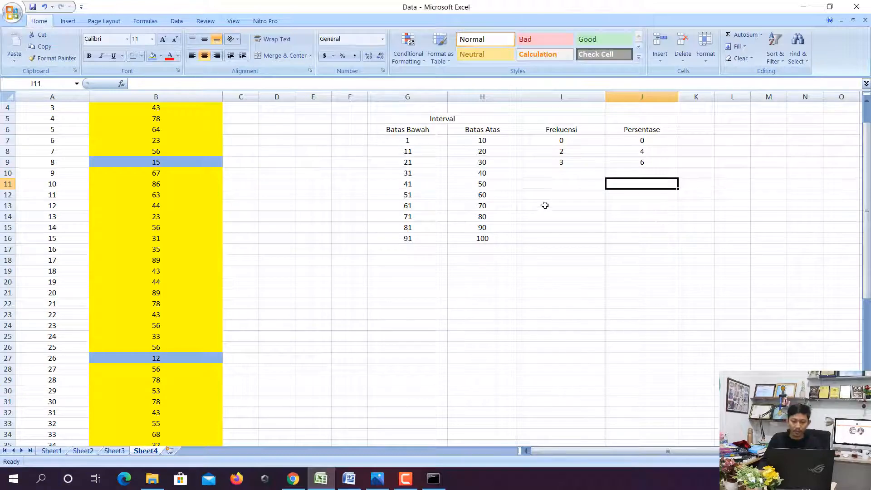
Check the 31-40 interval in STATCAL and enter its frequency 6 in I10 and percentage 12 in J10 in Excel.
left_click(413, 177)
left_click(472, 175)
left_click(532, 174)
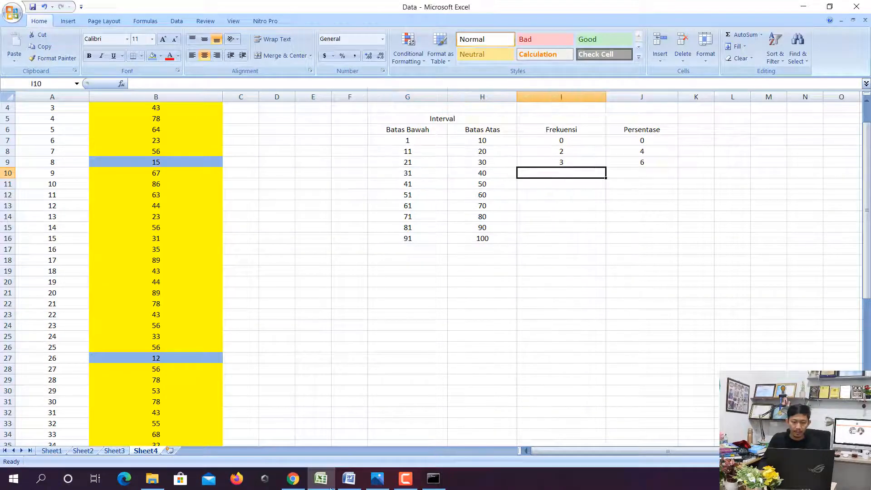
left_click(293, 478)
left_click_drag(147, 178, 161, 177)
left_click(573, 176)
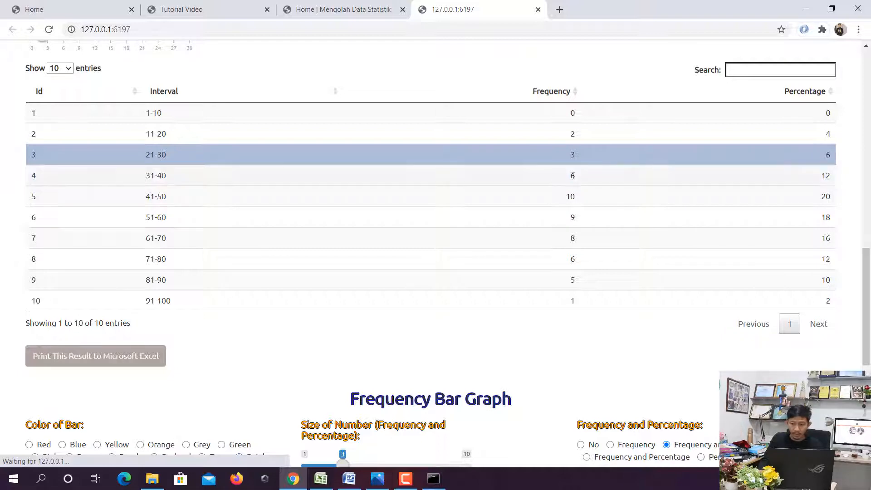
left_click(321, 478)
type("6")
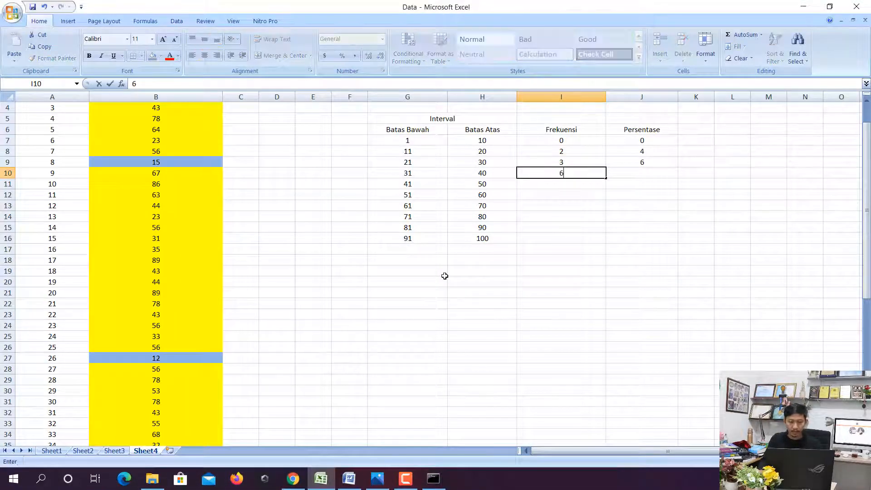
key("Tab")
type("12")
Merge G17:H17 with the label Total, enter 50 in I17, and check it against the last respondent number in column A.
left_click(424, 251)
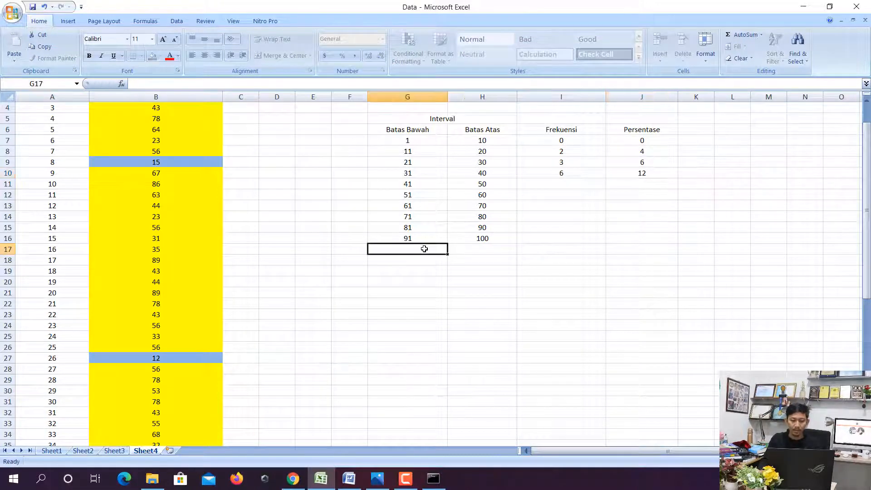
left_click_drag(424, 251, 456, 249)
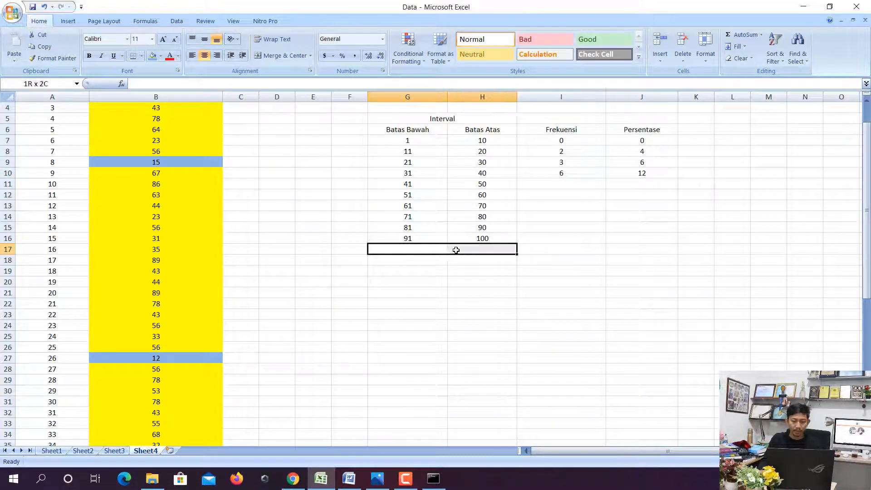
left_click(280, 56)
type("Total")
key("Tab")
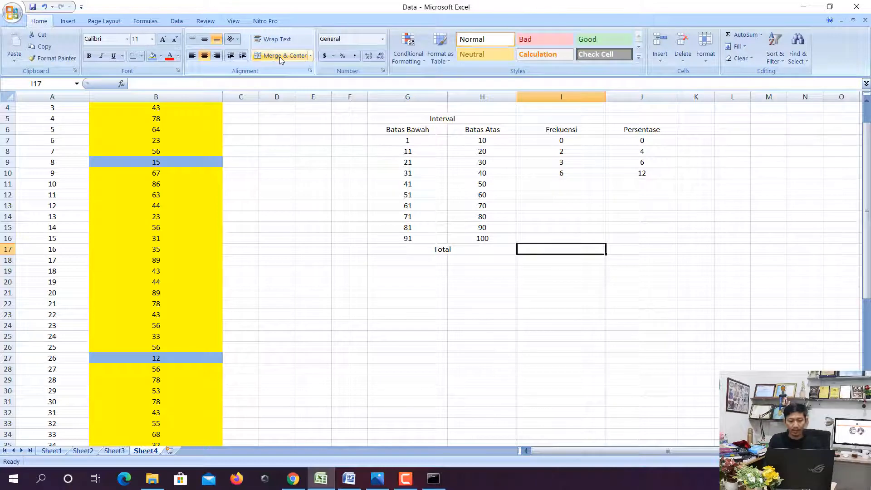
type("50")
key("Return")
scroll(175, 243, "down", 14)
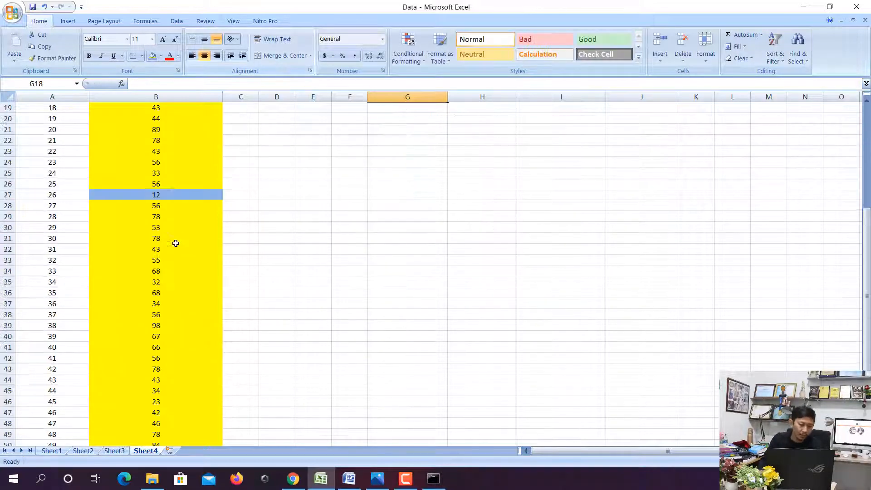
left_click(53, 160)
scroll(653, 220, "up", 15)
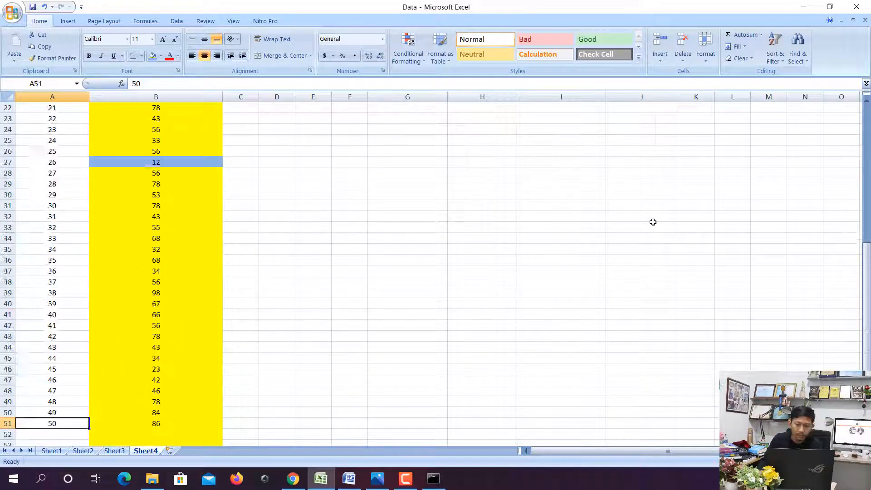
Calculate the 1-10 interval's percentage in K7 with the formula =I7/50*100.
left_click(686, 171)
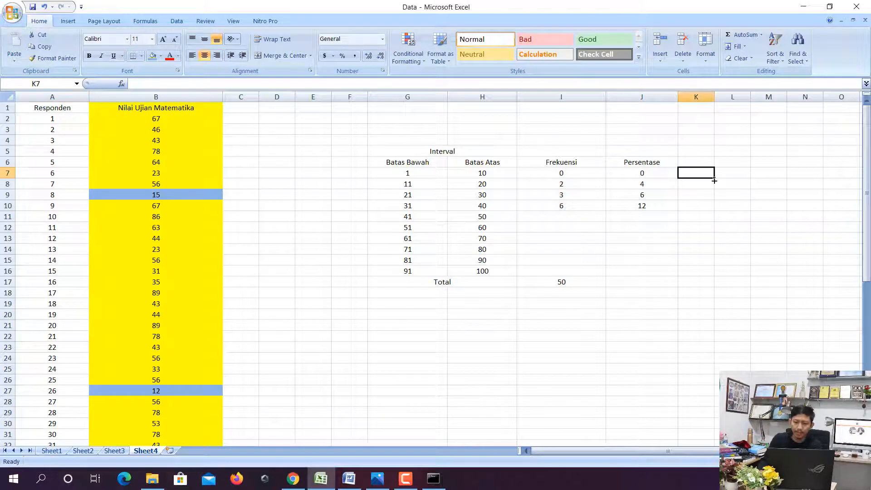
type("=")
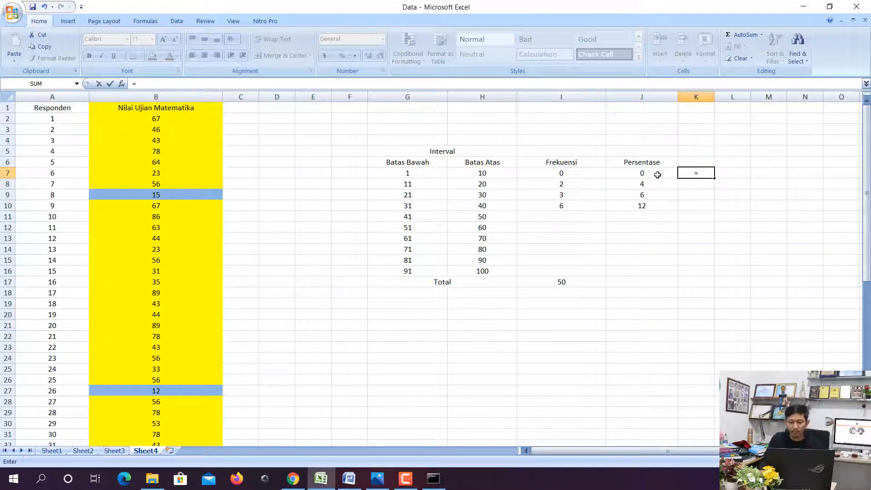
left_click(579, 173)
type("/")
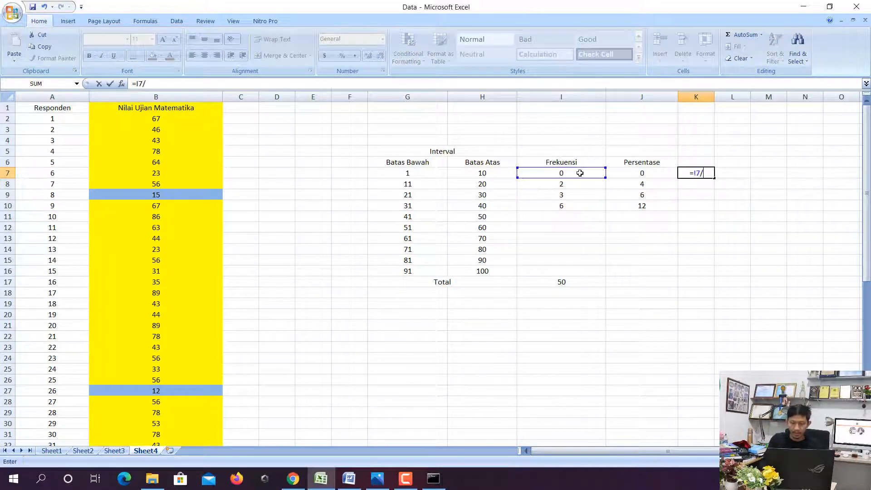
type("50")
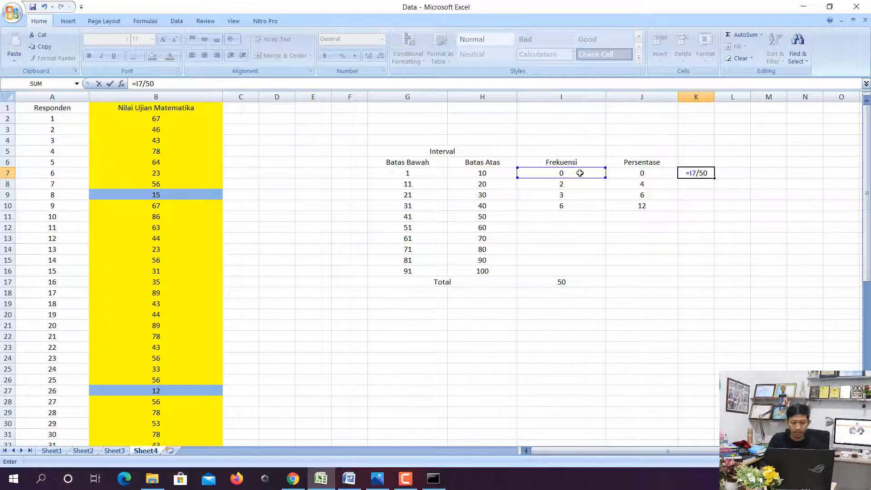
type("*100")
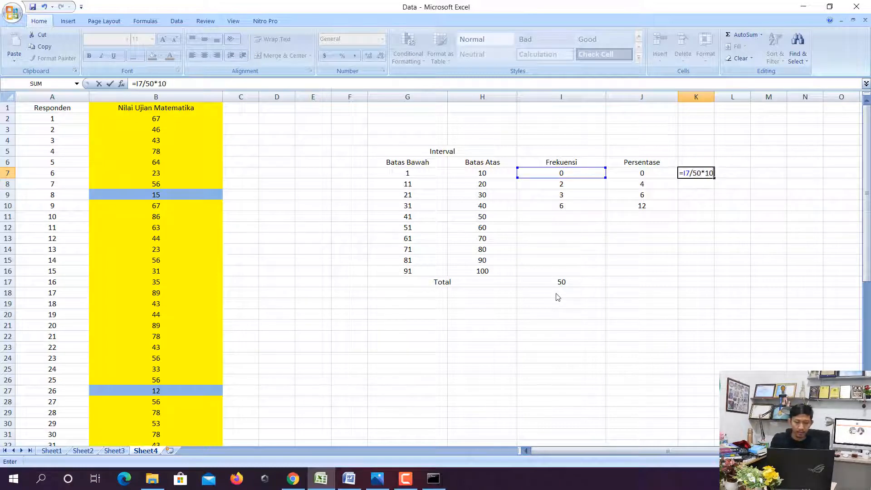
key("Return")
Add the header Persentase in K6 and widen column K to fit it.
left_click(696, 162)
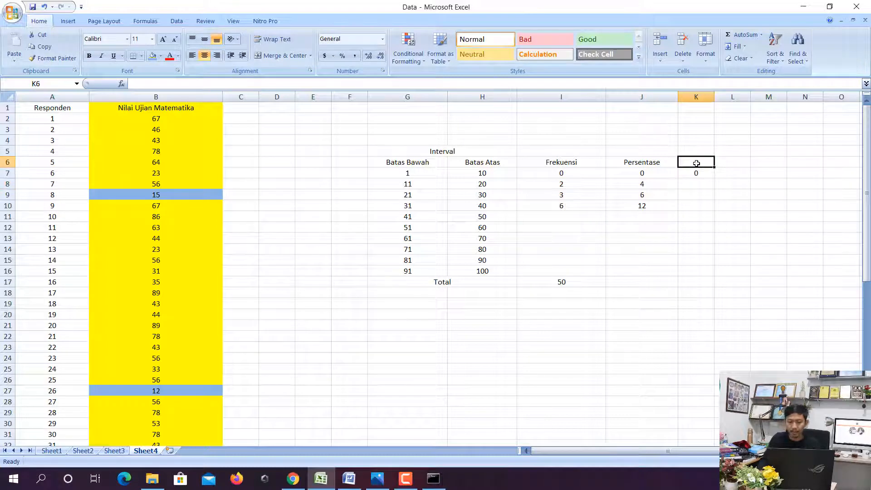
type("Persentase")
key("Tab")
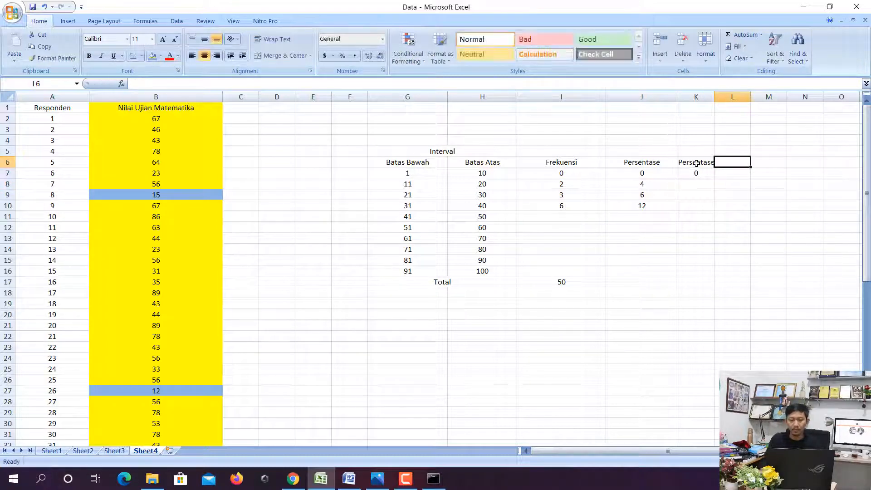
left_click_drag(714, 96, 755, 96)
Fill the K7 percentage formula down to K10 and inspect the copied formula in K9.
left_click(745, 169)
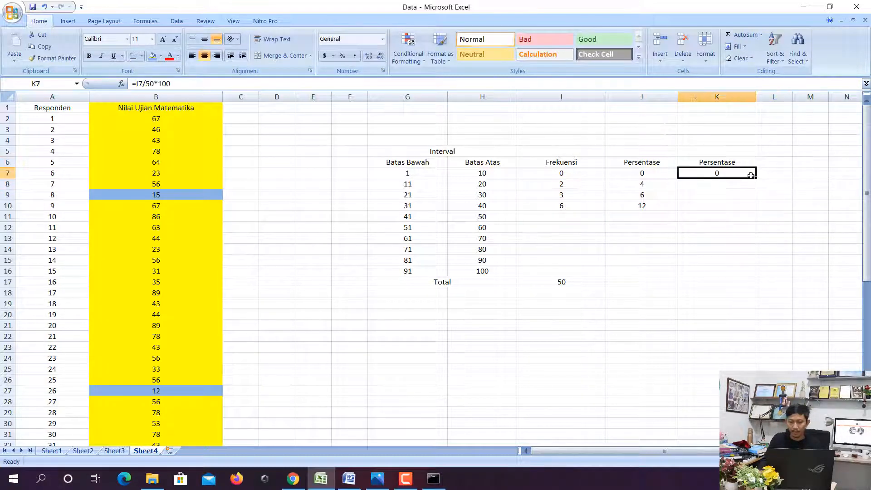
left_click_drag(755, 178, 762, 212)
left_click(729, 190)
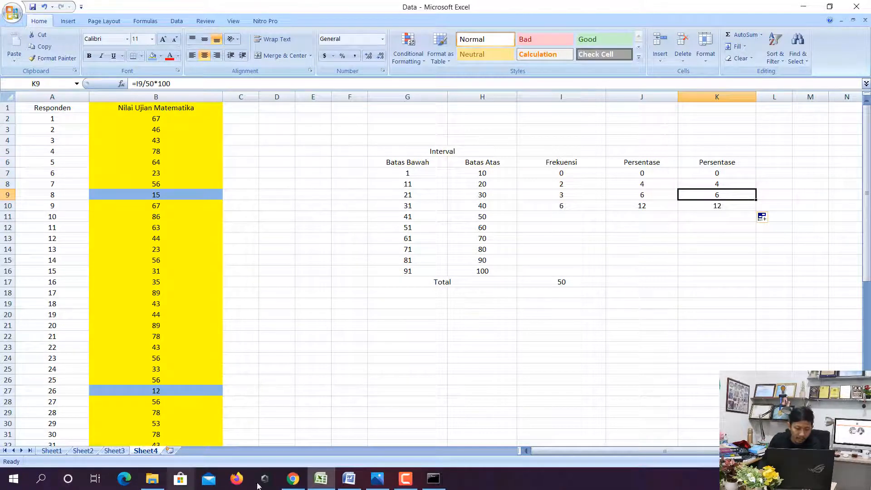
Switch to STATCAL in the browser and increase the Frequency Bar Graph's number size to 6.4.
left_click(293, 479)
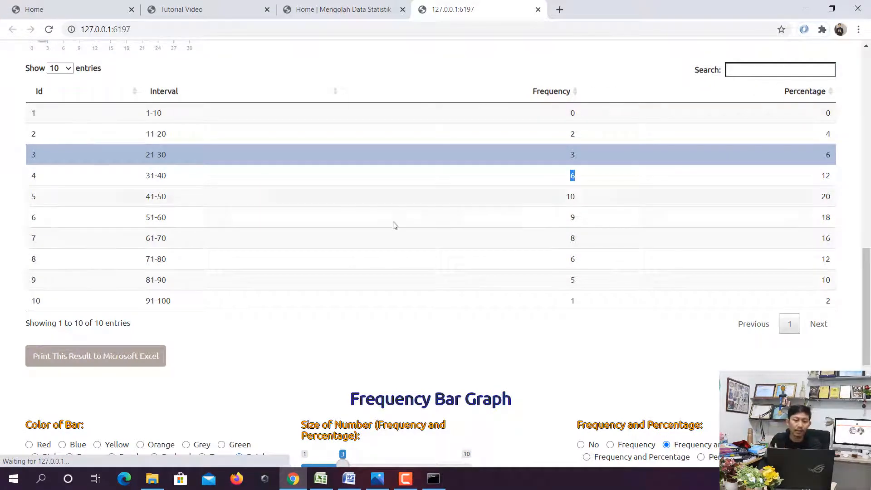
scroll(257, 247, "down", 5)
scroll(258, 249, "down", 2)
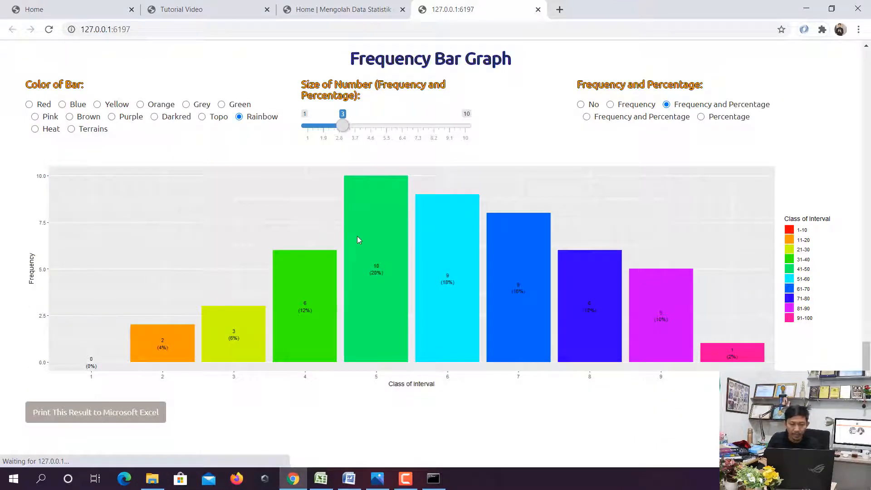
left_click_drag(342, 126, 372, 137)
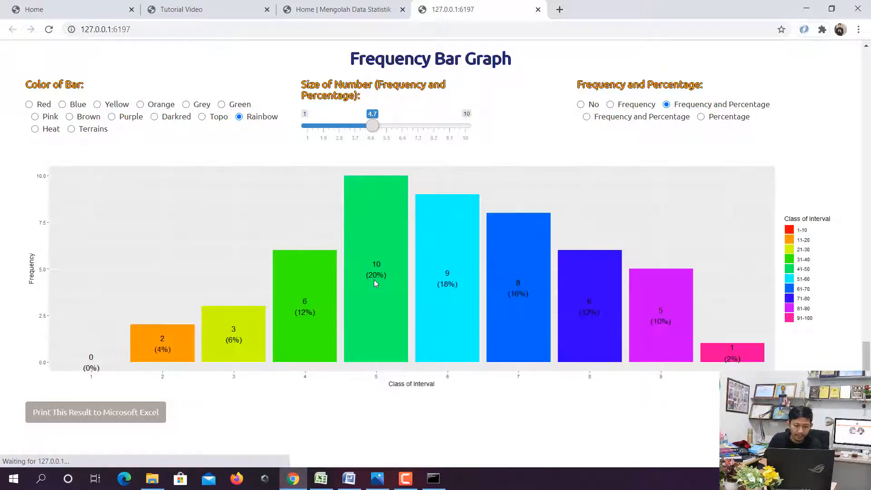
left_click_drag(373, 126, 401, 141)
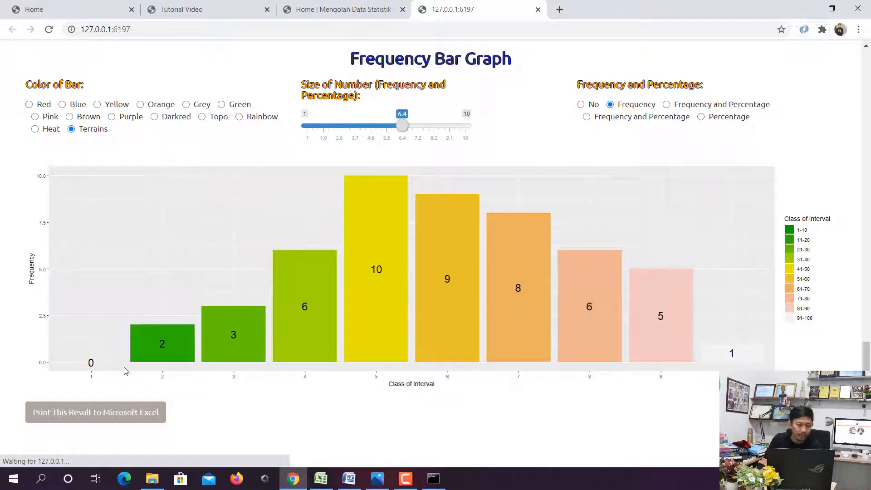
Export the frequency bar graph to Microsoft Excel, view the Frequency Bar Graph2 sheet's picture, and minimize the workbook.
left_click(120, 412)
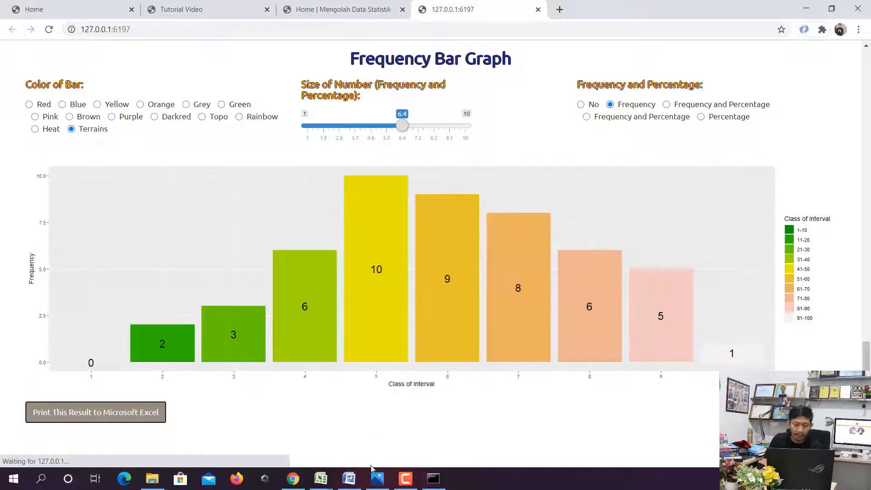
mouse_move(317, 486)
left_click(368, 434)
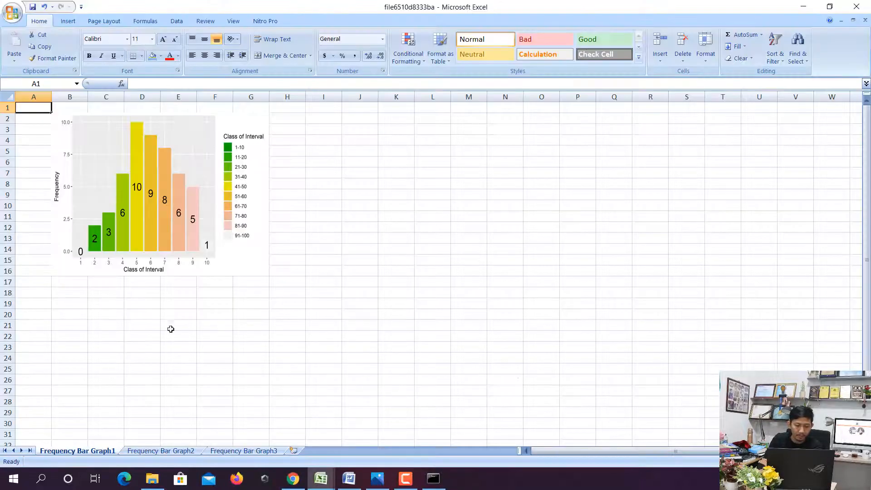
left_click(141, 451)
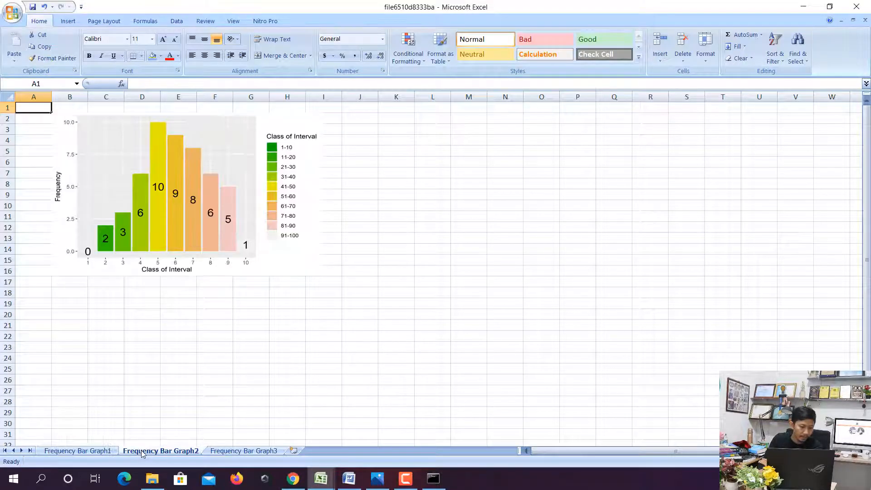
left_click(279, 196)
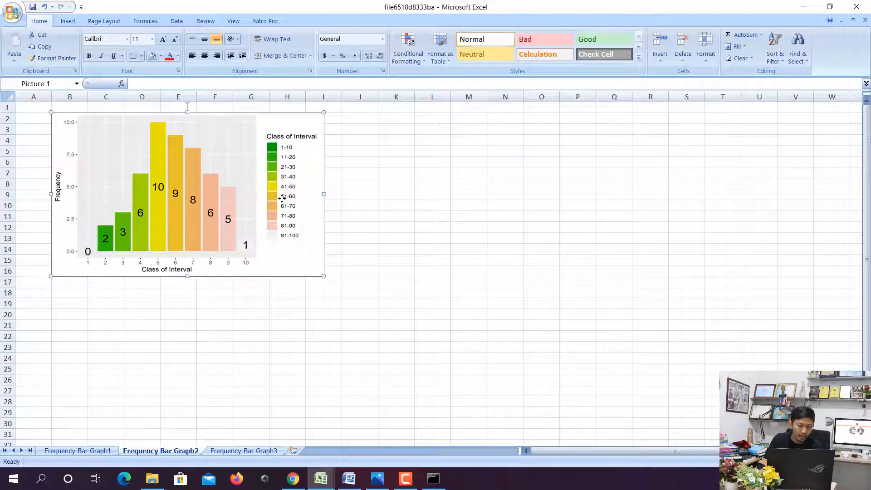
left_click(810, 6)
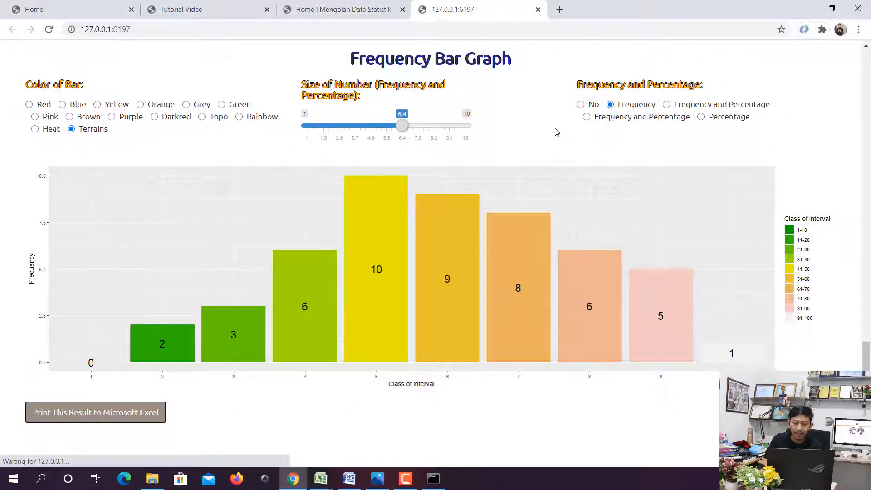
Restore the browser to a smaller window and reduce the bar graph's number size to 4.9.
left_click(837, 8)
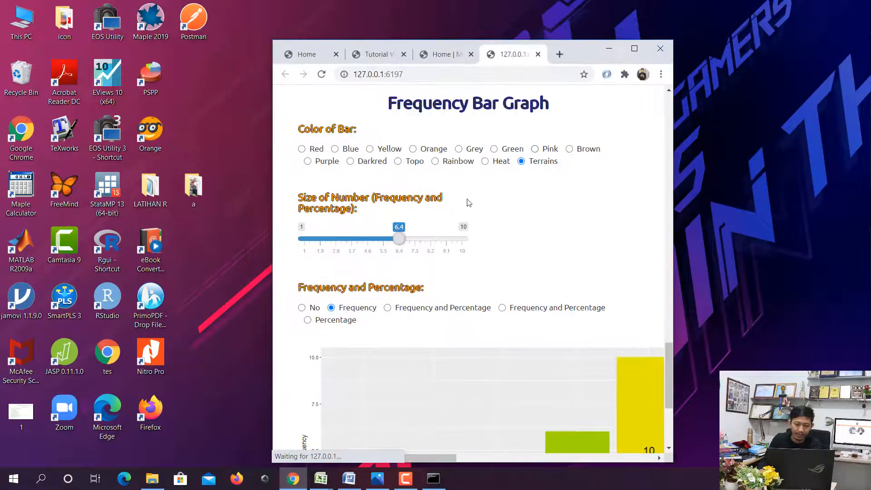
scroll(484, 226, "down", 4)
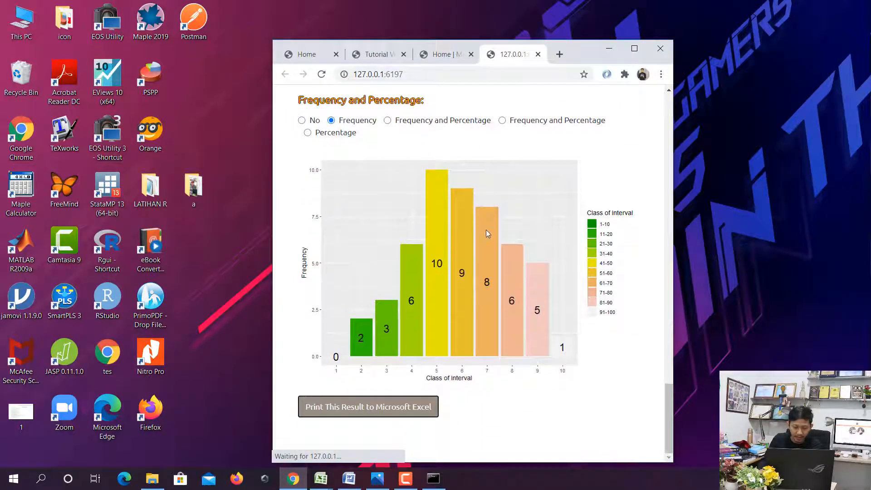
scroll(467, 173, "up", 1)
left_click_drag(399, 108, 373, 108)
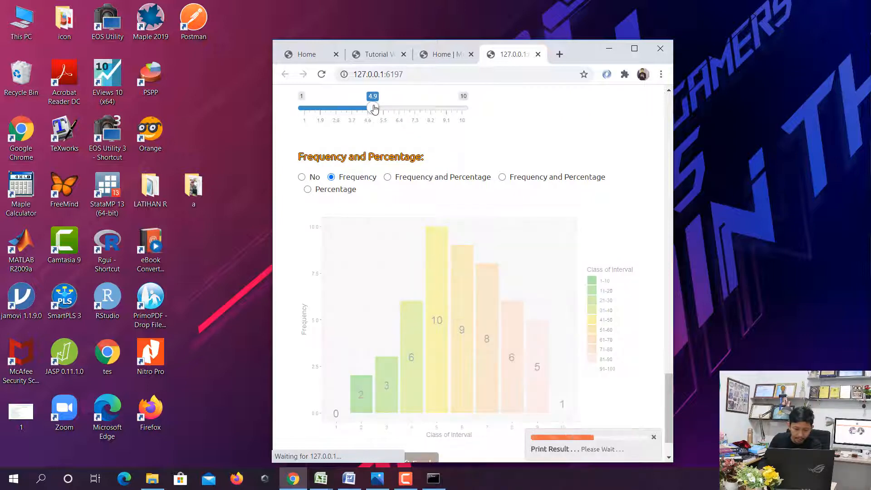
scroll(441, 183, "down", 1)
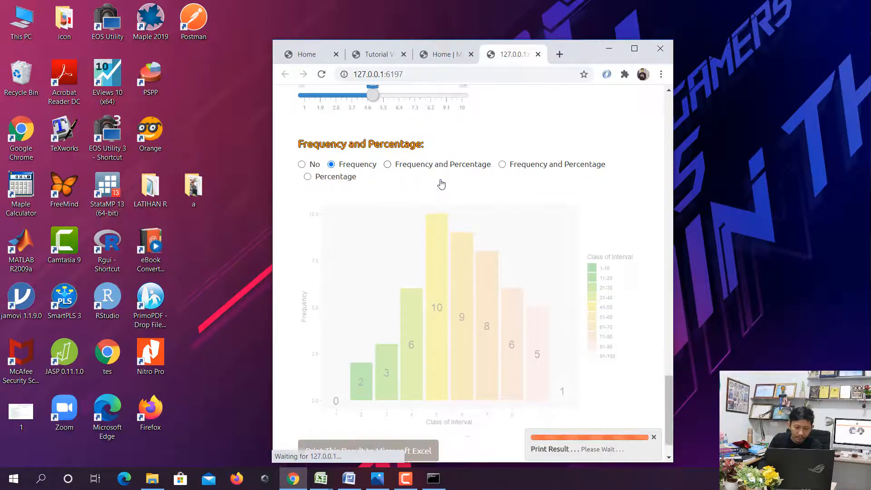
View the exported workbook's Frequency Bar Graph1 sheet and bring the STATCAL browser window back in front.
key("alt+Tab")
key("ctrl+Page_Up")
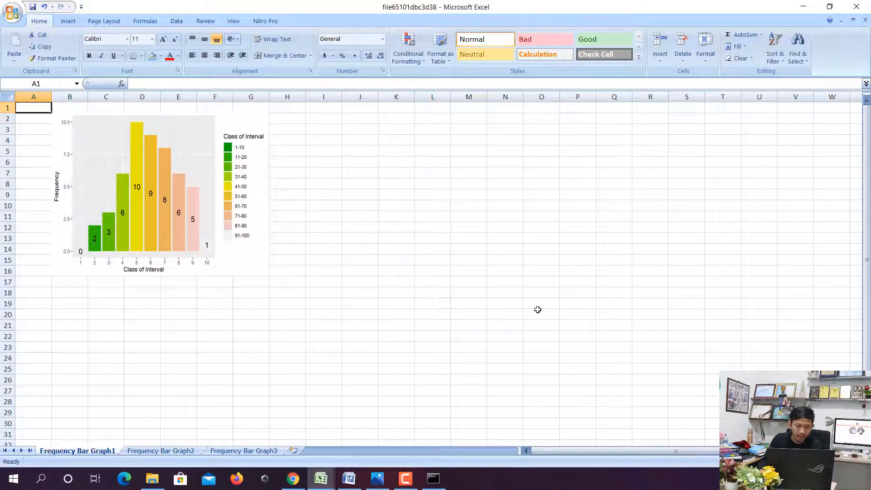
left_click(292, 479)
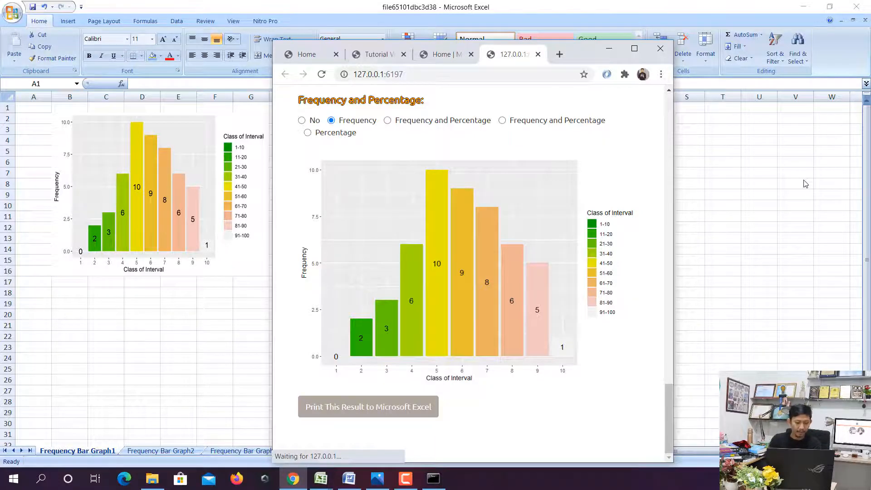
Open Paint and paste the captured screenshot of the workbook and browser graphs onto the canvas.
key("super")
type("pai")
key("Return")
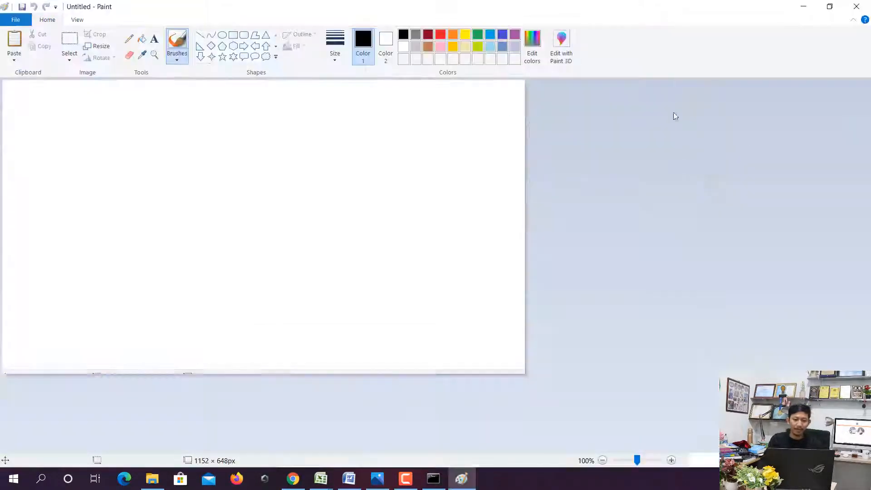
key("ctrl+v")
scroll(367, 188, "down", 1)
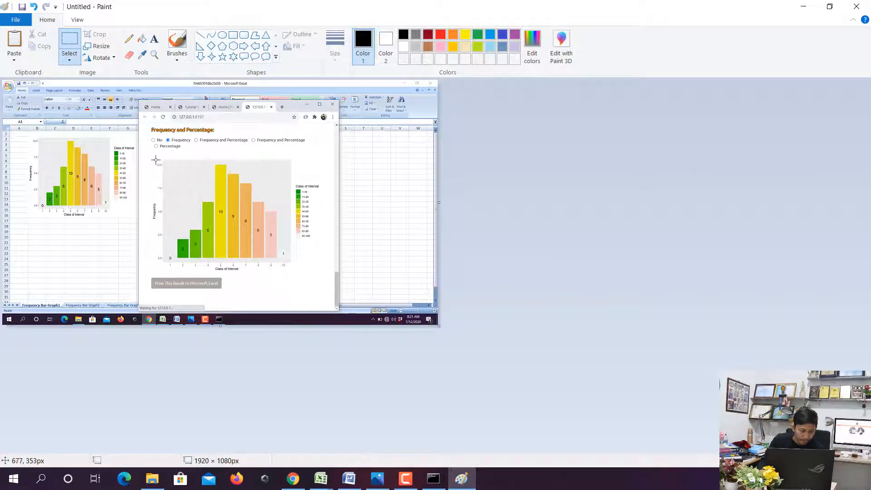
Crop the pasted screenshot to the browser's frequency bar graph without its legend, about 635 × 509 px.
mouse_move(153, 158)
left_mouse_down()
mouse_move(173, 204)
mouse_move(241, 249)
mouse_move(296, 266)
mouse_move(293, 273)
left_mouse_up()
left_click(140, 173)
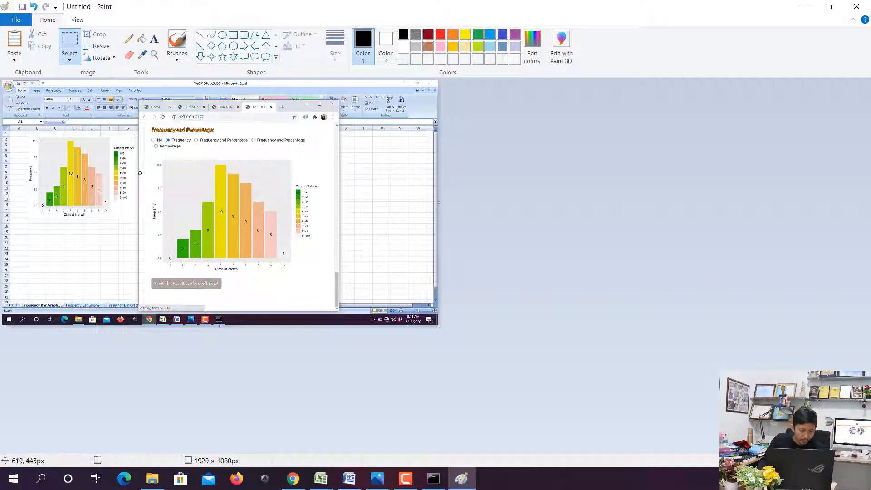
mouse_move(150, 156)
left_mouse_down()
mouse_move(224, 198)
mouse_move(256, 252)
mouse_move(294, 272)
left_mouse_up()
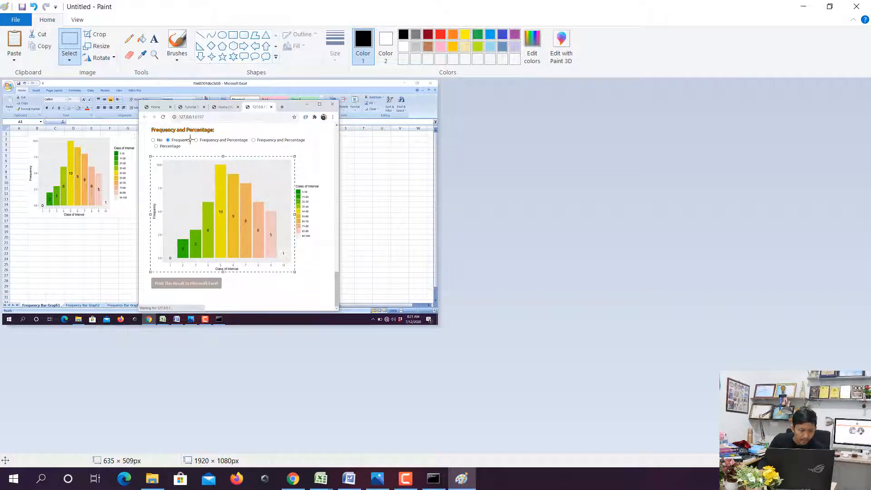
left_click(97, 35)
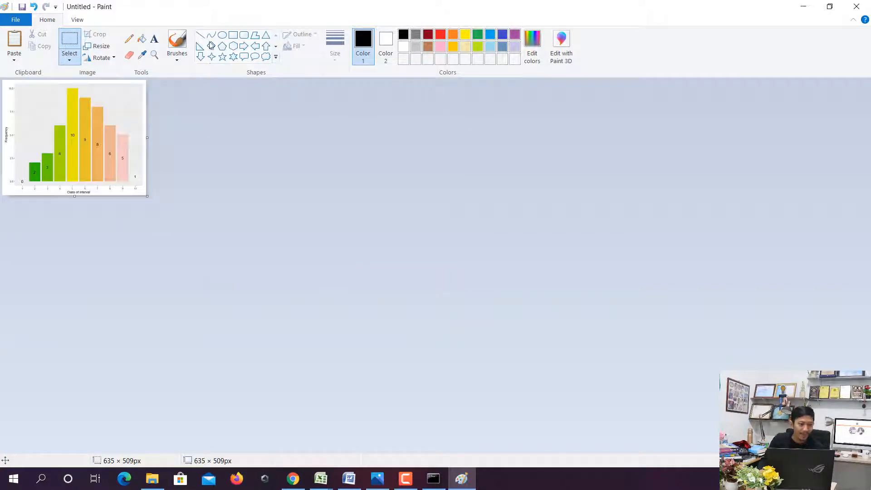
Close Paint and save the cropped graph as the PNG file gambar1 on New Volume (D:).
left_click(856, 6)
left_click(399, 247)
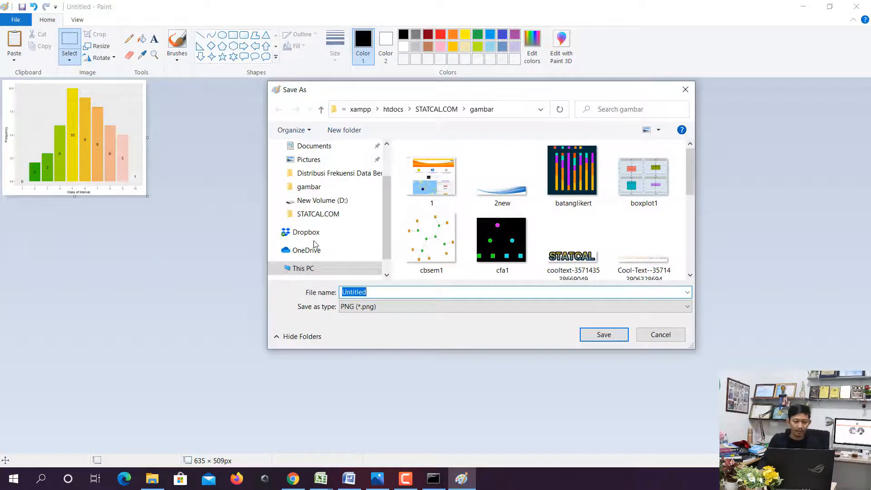
left_click(340, 201)
left_click(384, 292)
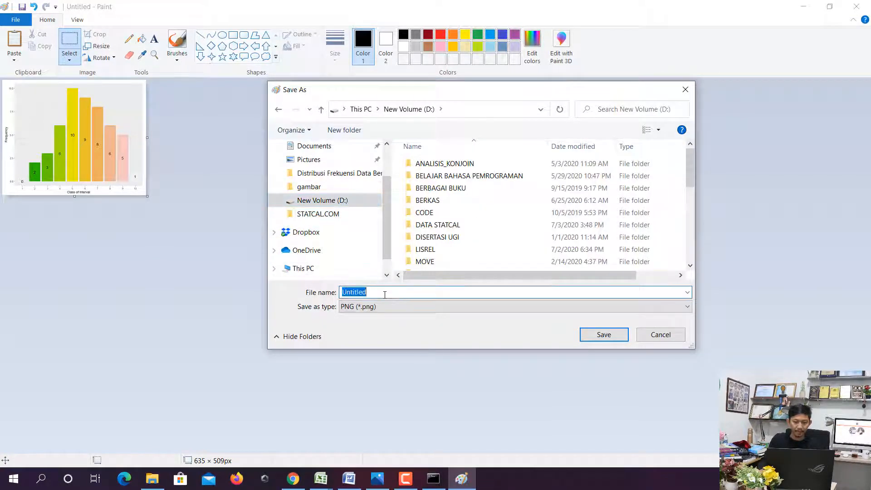
type("gambar1")
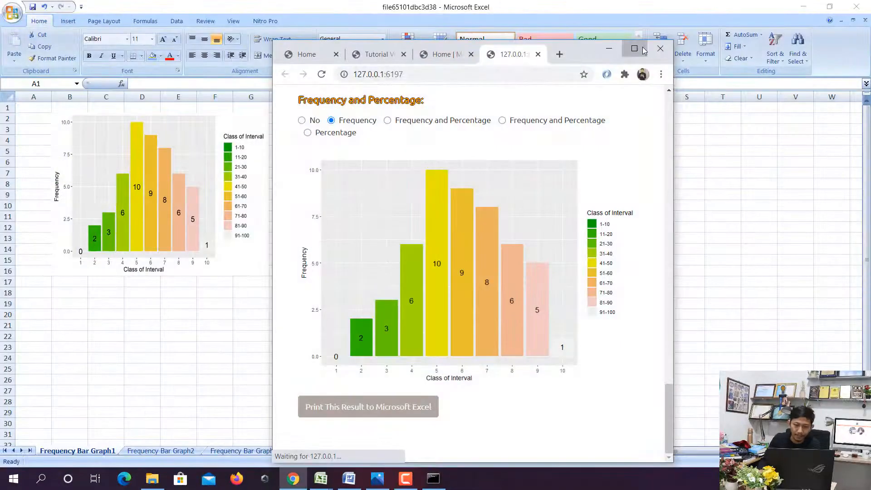
Maximize the browser, switch to Word, and insert the picture gambar1 from New Volume (D:) into the document.
left_click(642, 49)
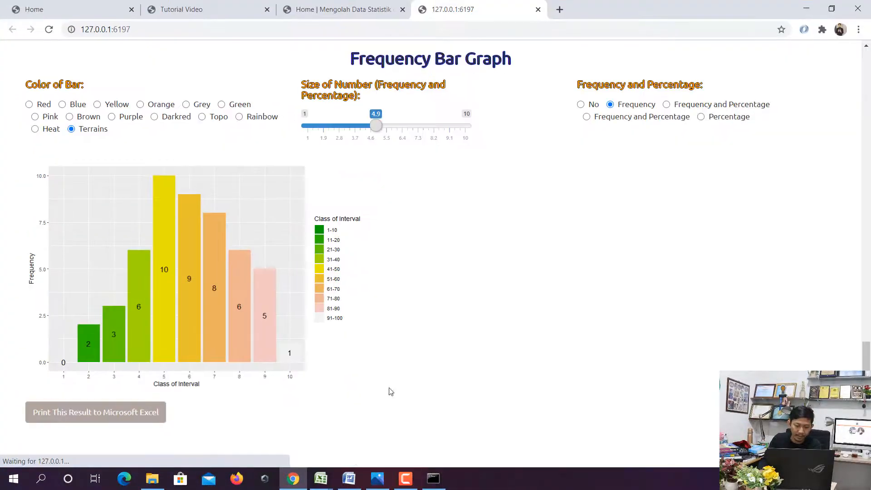
left_click(349, 478)
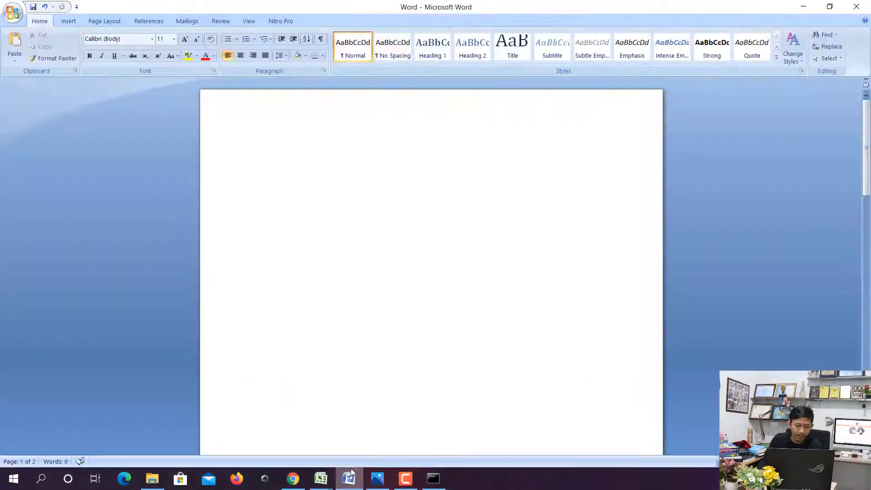
left_click(73, 23)
left_click(109, 44)
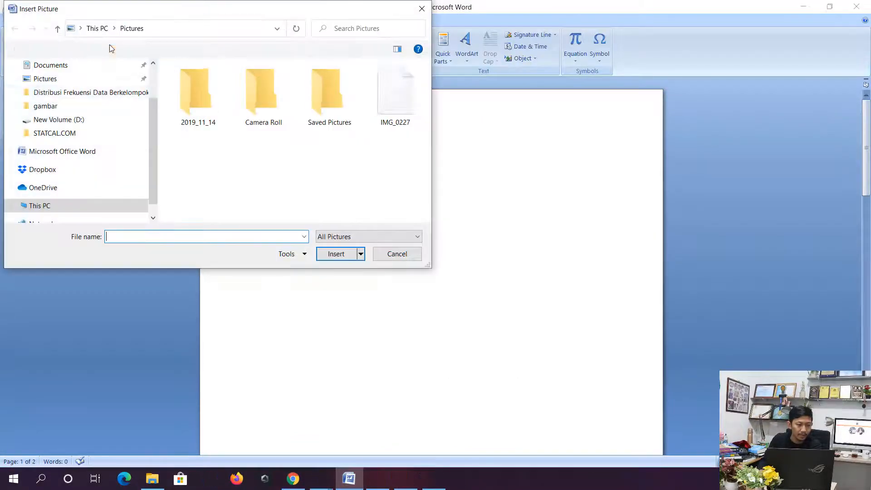
left_click(83, 121)
scroll(218, 144, "down", 5)
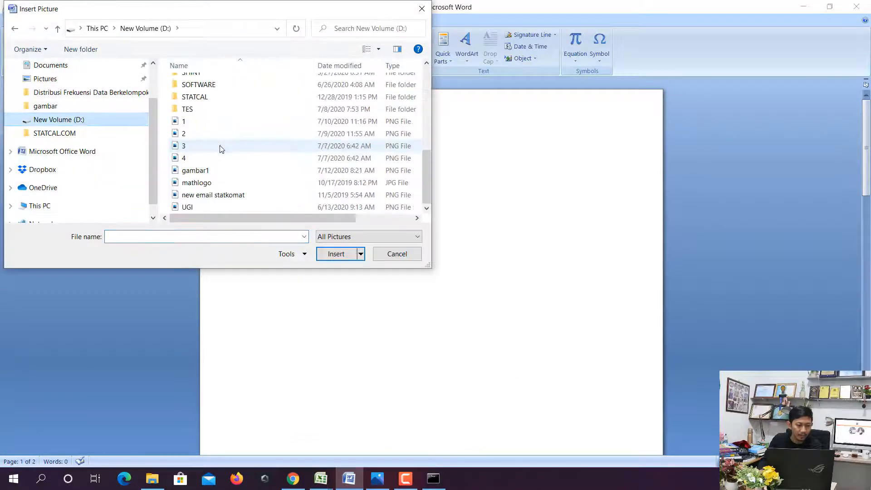
left_click(201, 173)
double_click(202, 175)
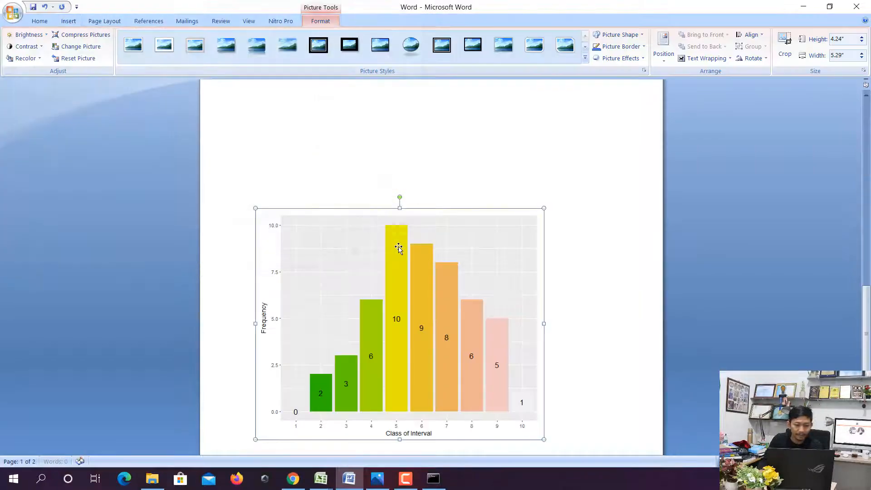
Center the inserted bar graph picture on the page and minimize Word.
left_click(51, 22)
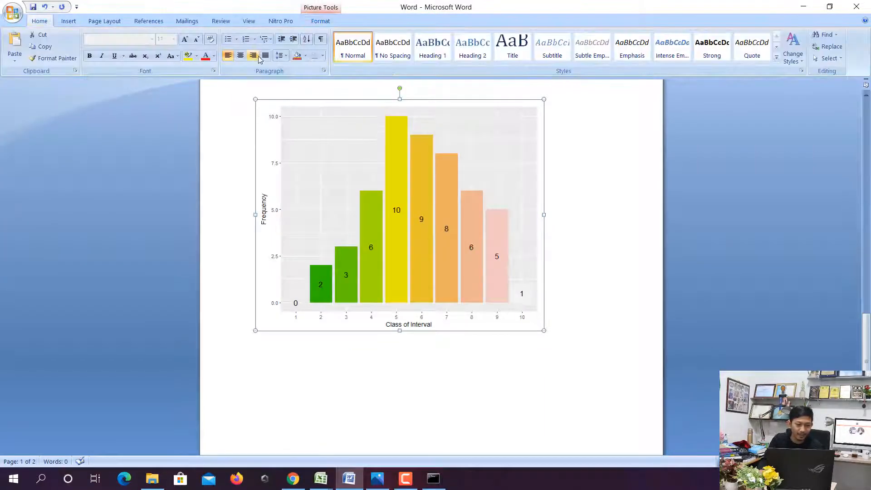
left_click(241, 55)
left_click(803, 5)
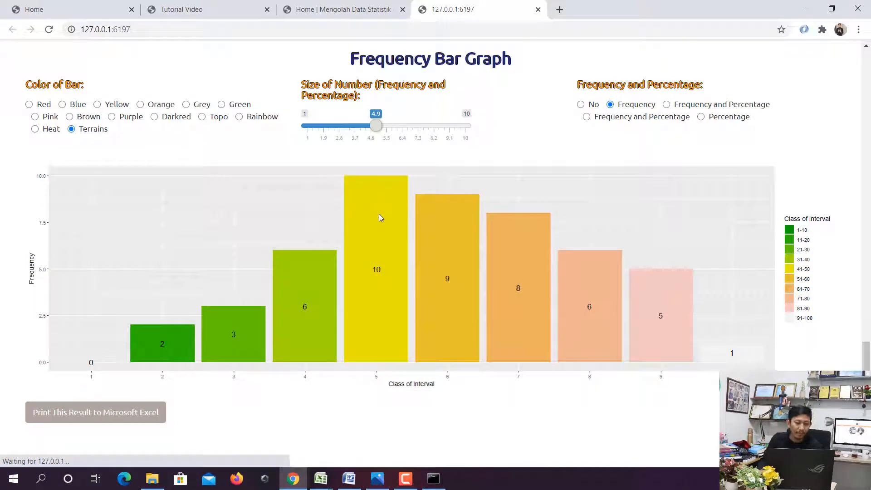
Glance at STATCAL's descriptive measures, close the exported STATCAL workbooks, and return to the Data workbook in Excel.
scroll(380, 217, "up", 12)
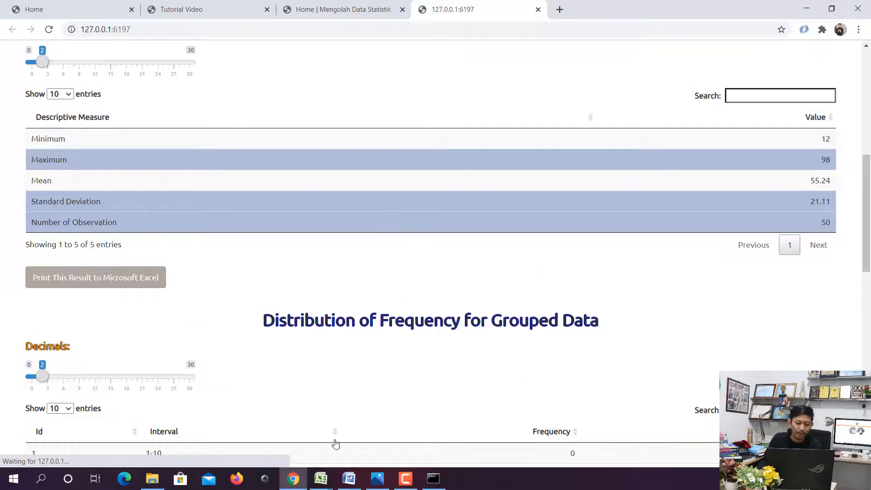
left_click(321, 478)
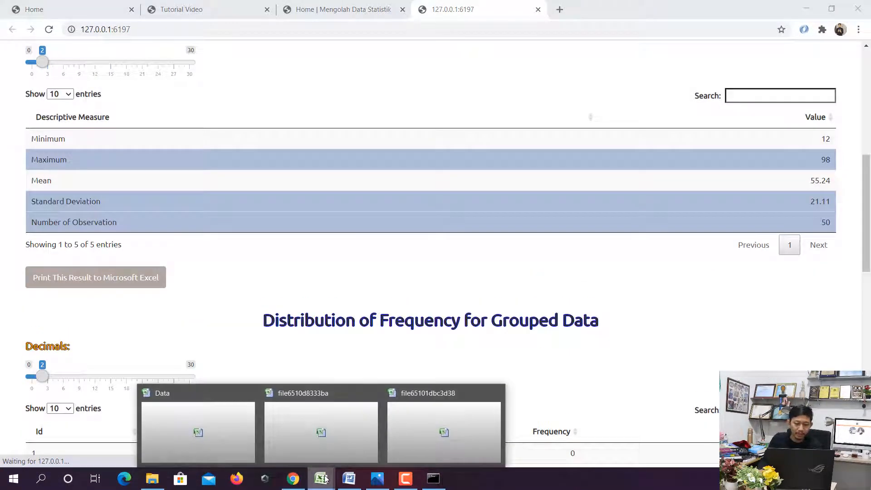
left_click(498, 393)
left_click(860, 6)
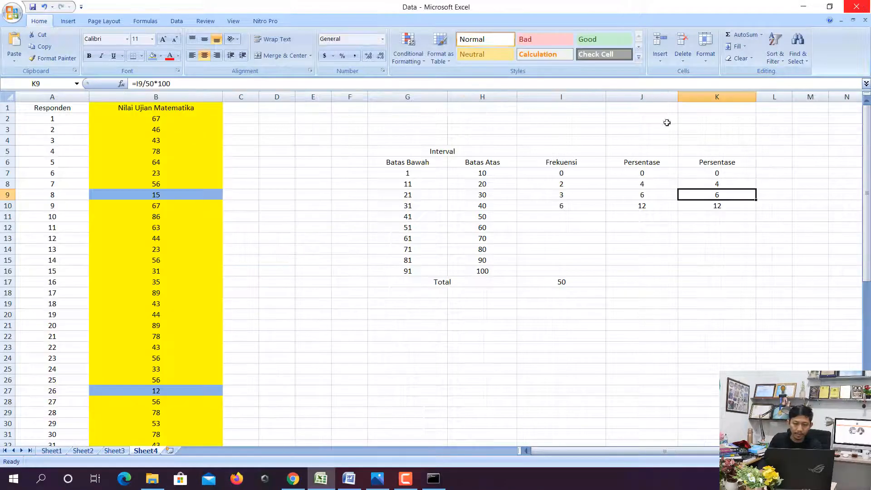
Examine the interval limits and the list of respondents with their math exam scores on Sheet4.
left_click(455, 244)
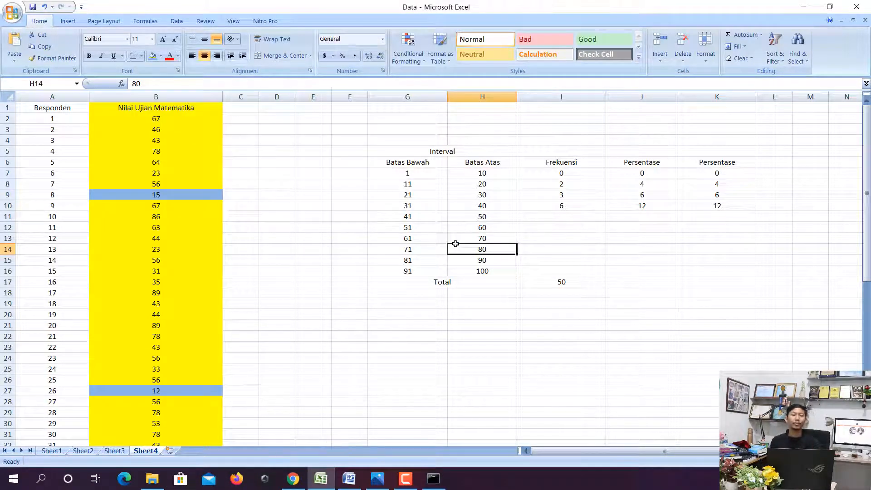
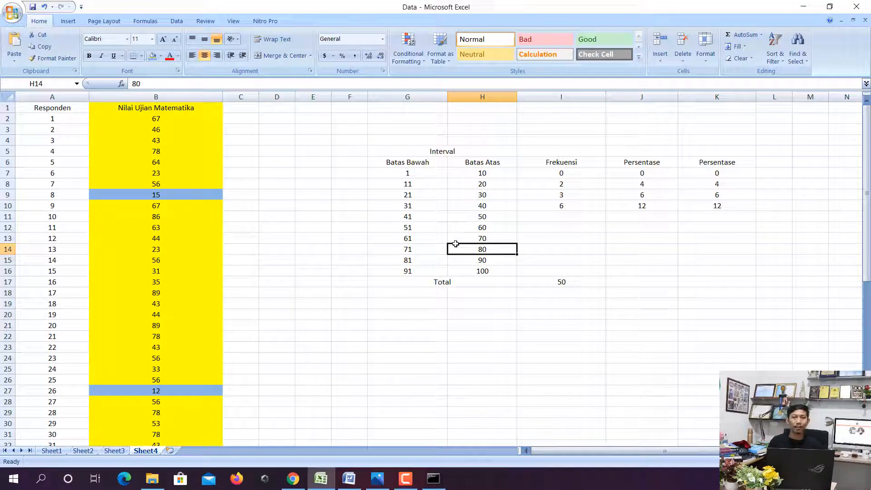
left_click(429, 173)
left_click(488, 185)
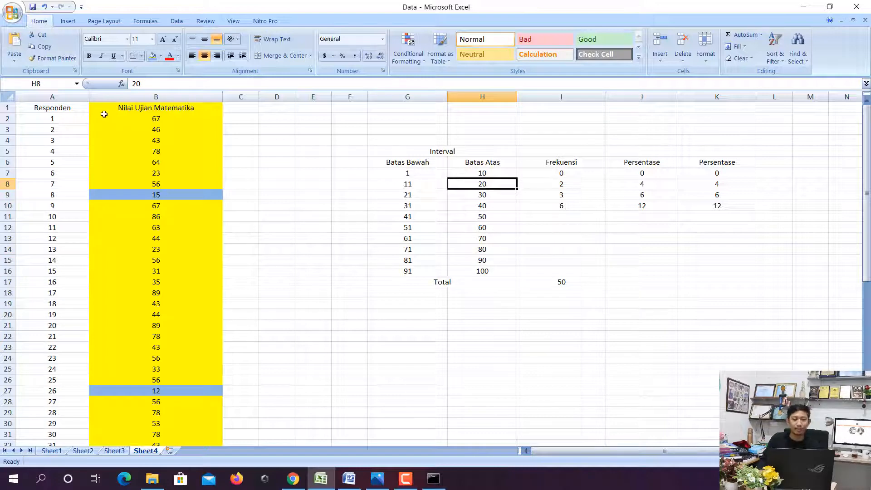
left_click_drag(81, 106, 171, 414)
scroll(295, 274, "up", 7)
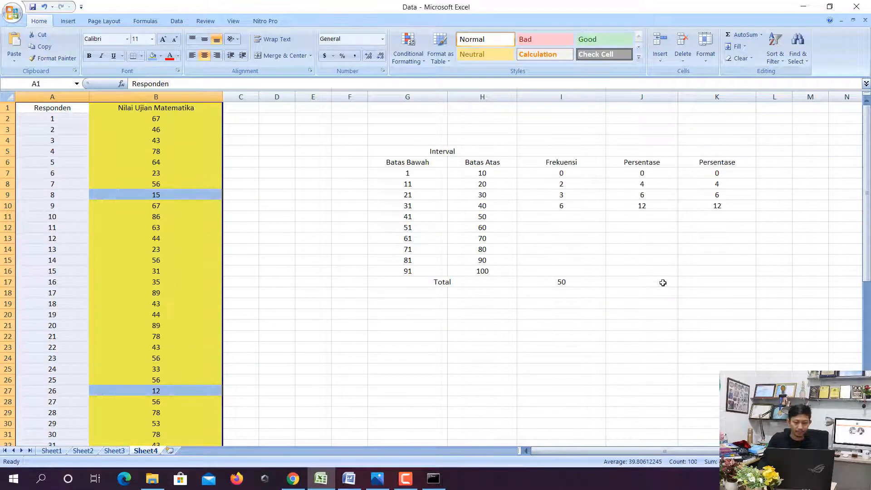
Copy the entire contents of Sheet4 into a new worksheet.
left_click(810, 292)
key("ctrl+a")
key("ctrl+c")
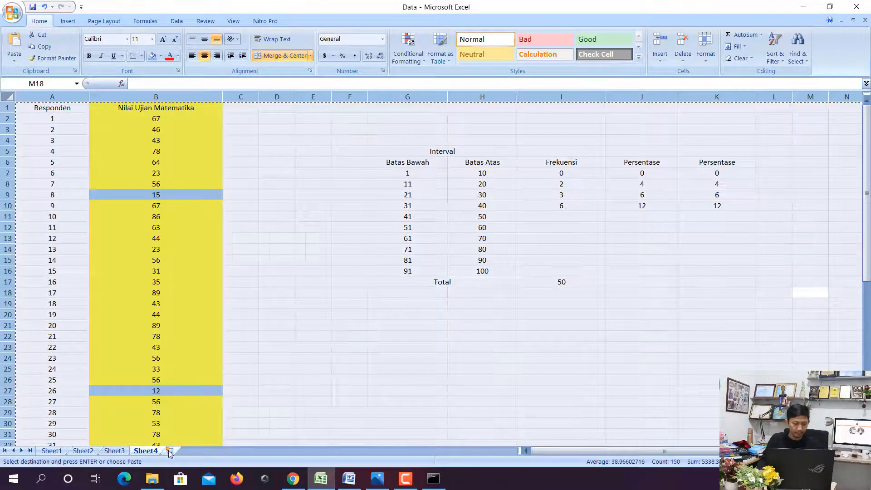
left_click(169, 450)
key("ctrl+v")
left_click(463, 226)
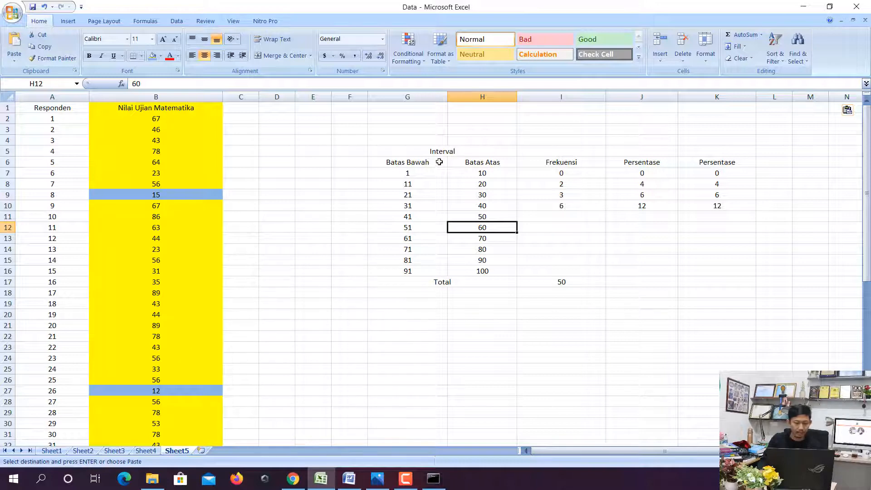
Delete columns I to K, holding Frekuensi and both Persentase columns, from Sheet5.
left_click_drag(563, 97, 734, 97)
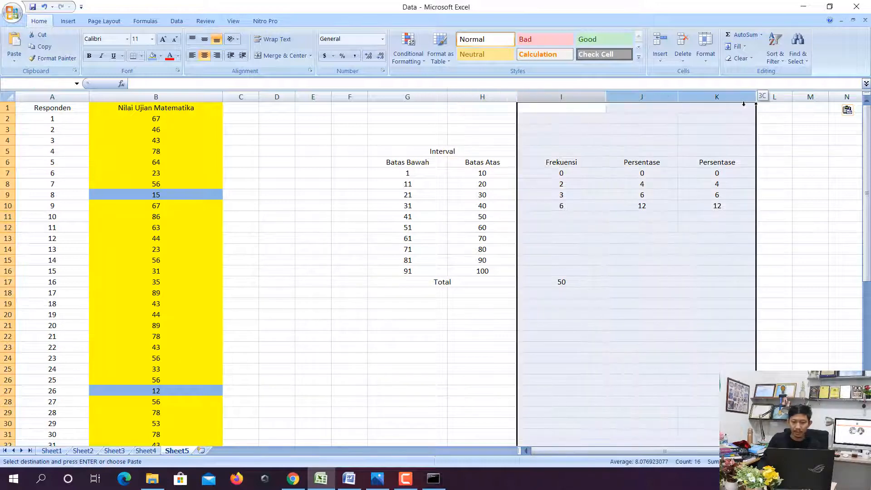
right_click(734, 101)
left_click(753, 164)
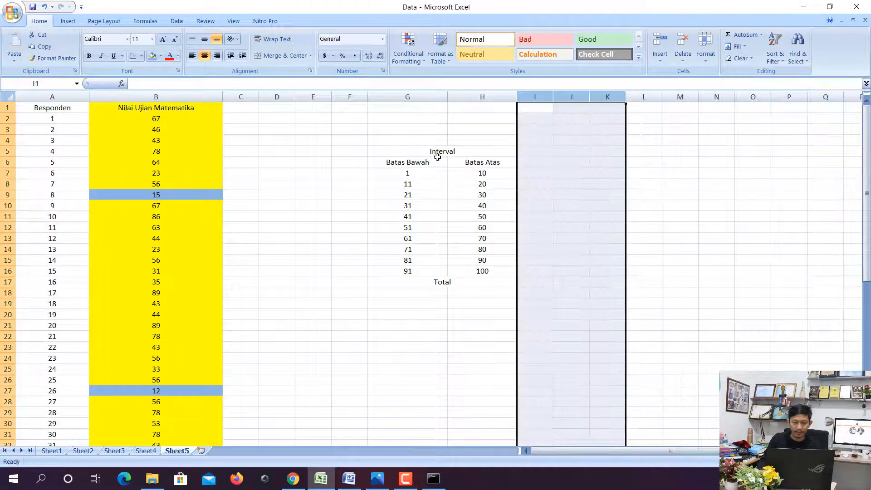
left_click(437, 159)
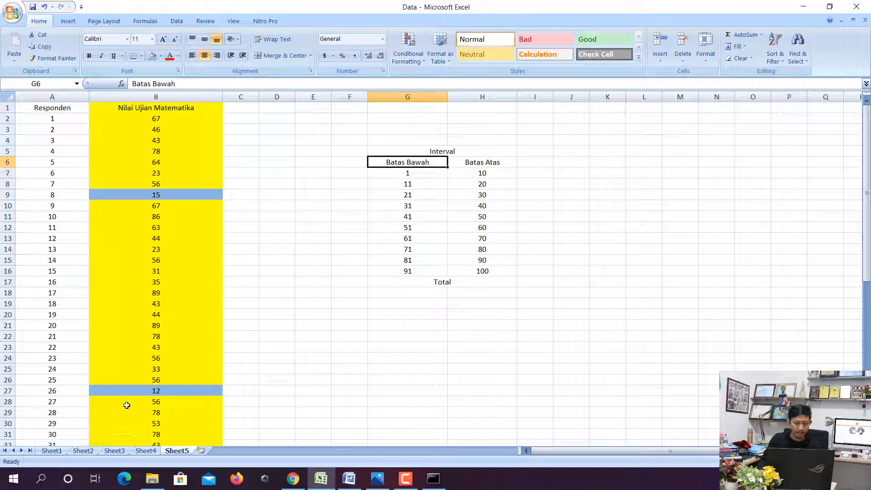
Enter the heading Interval in K6 and the intervals 1-10, 11-20 and 21-30 as text in K7 to K9.
left_click(597, 162)
type("Interval")
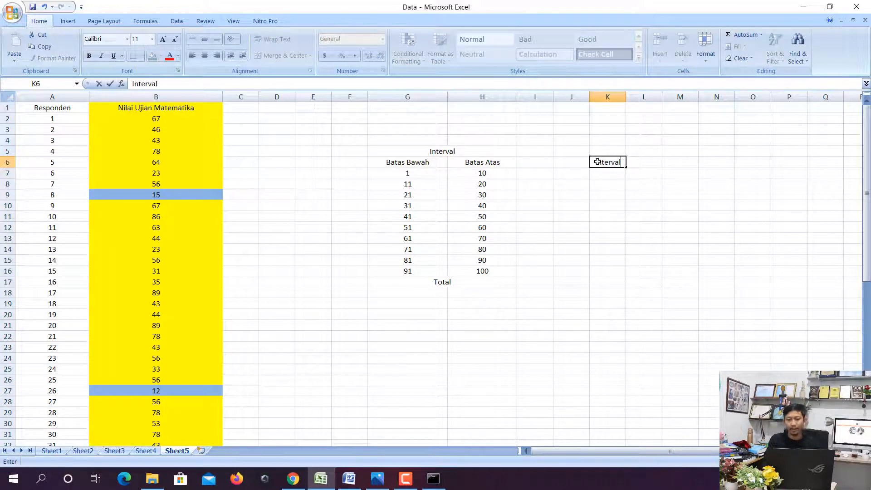
key("Return")
type("'")
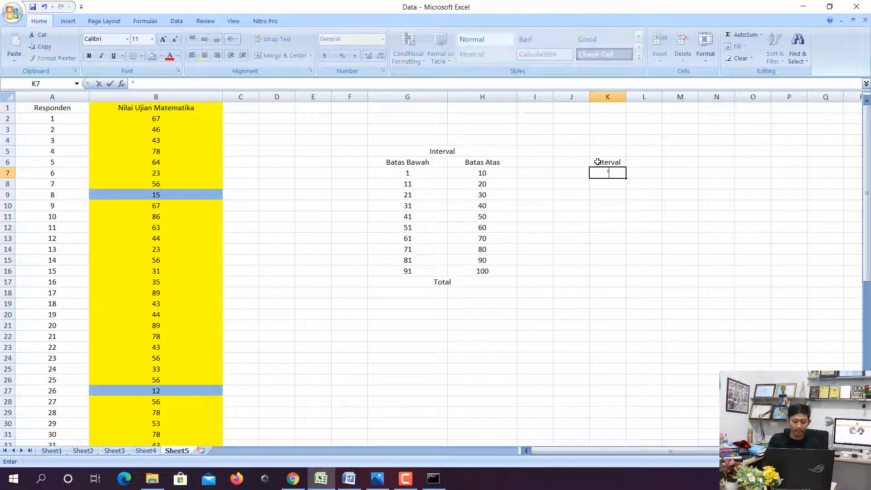
type("1-10")
key("Return")
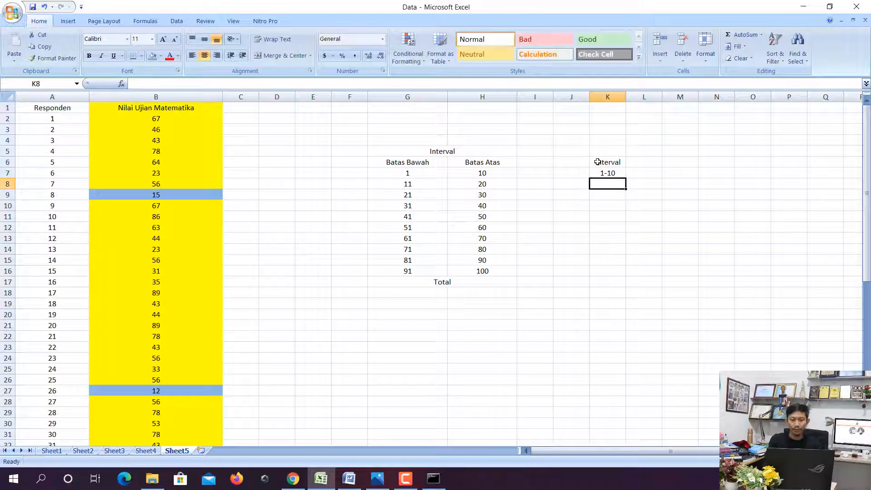
type("'11")
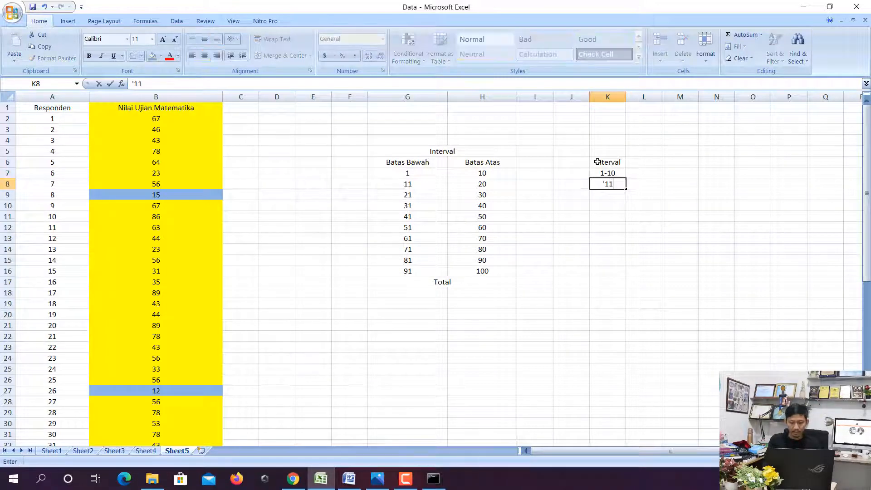
type("-20")
key("Return")
type("'")
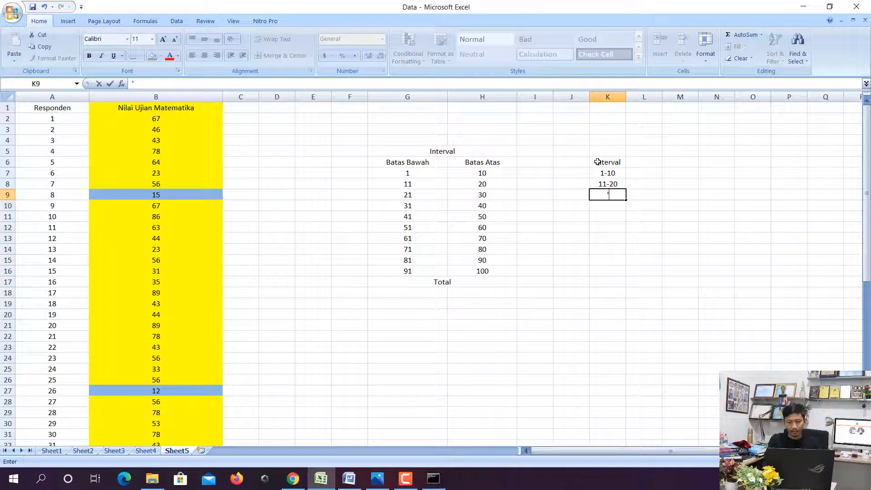
type("21-30")
key("Tab")
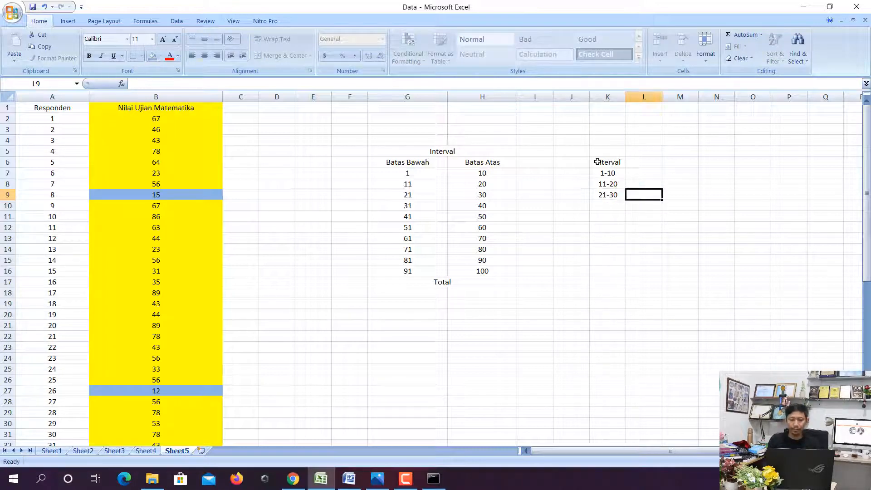
Enter the heading Frekuensi in L6 and widen columns K and L.
left_click_drag(630, 97, 666, 97)
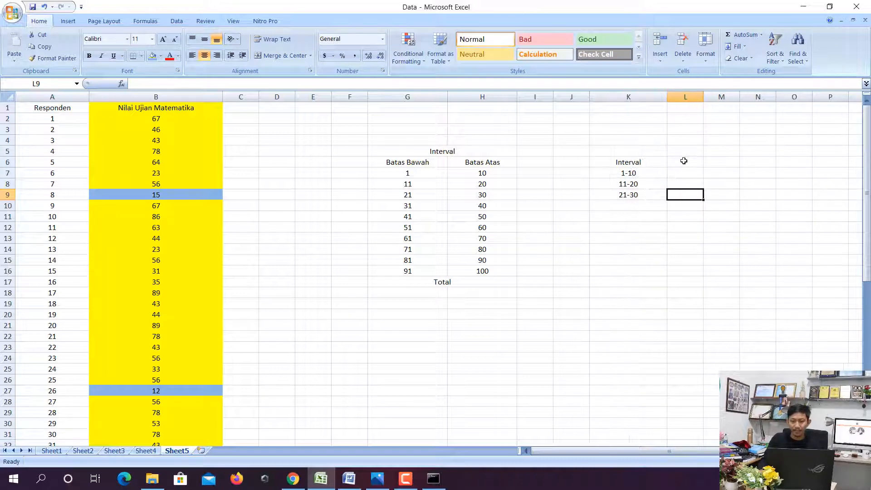
left_click(683, 161)
type("Frekuensi")
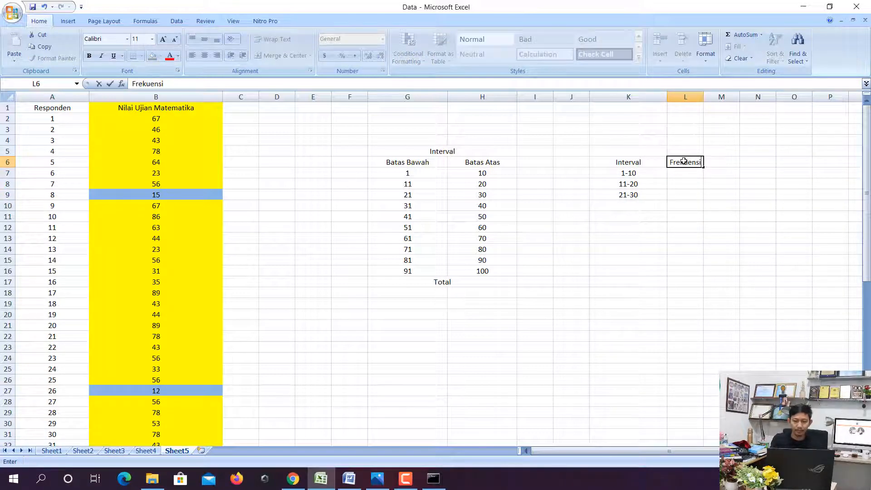
key("Tab")
left_click_drag(703, 96, 793, 120)
left_click(632, 175)
left_click(647, 184)
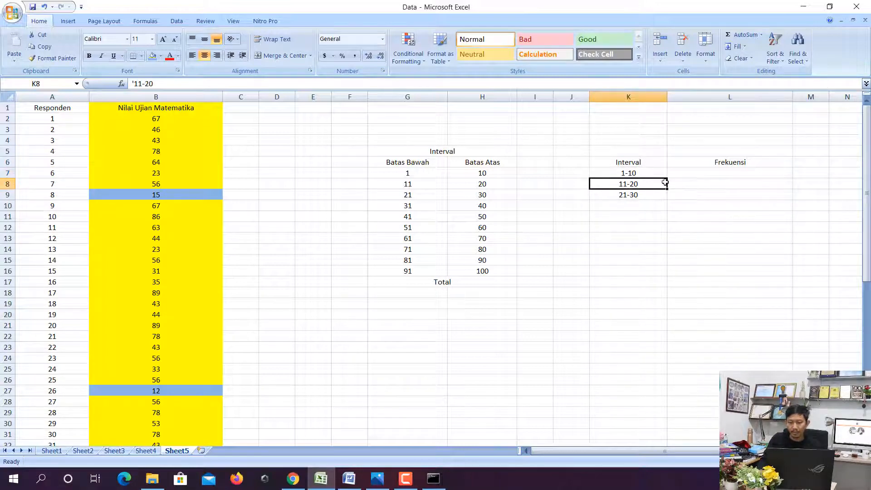
left_click(690, 175)
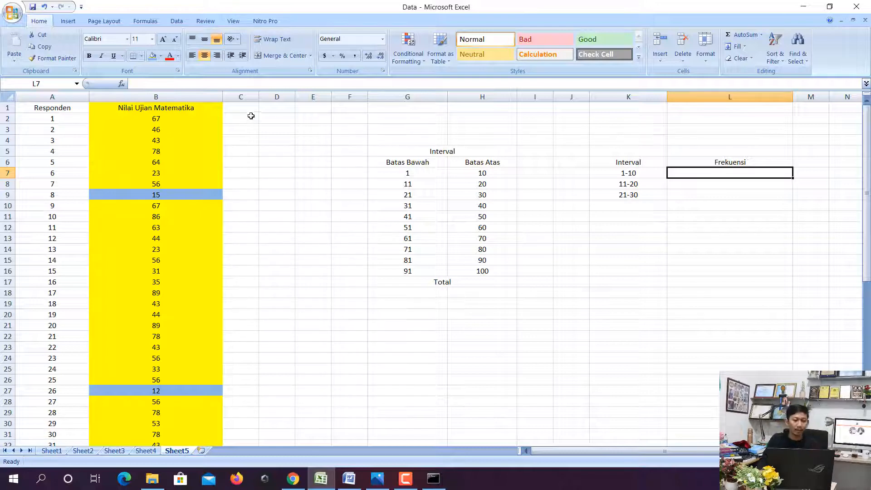
Enter the heading Label in C1 and replace the heading in L6 with Label.
left_click(250, 114)
left_click(250, 112)
type("Label")
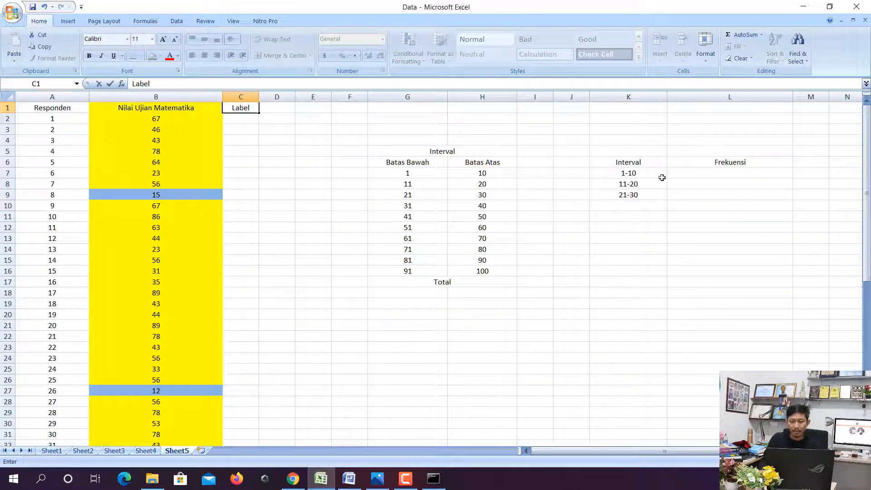
left_click(710, 164)
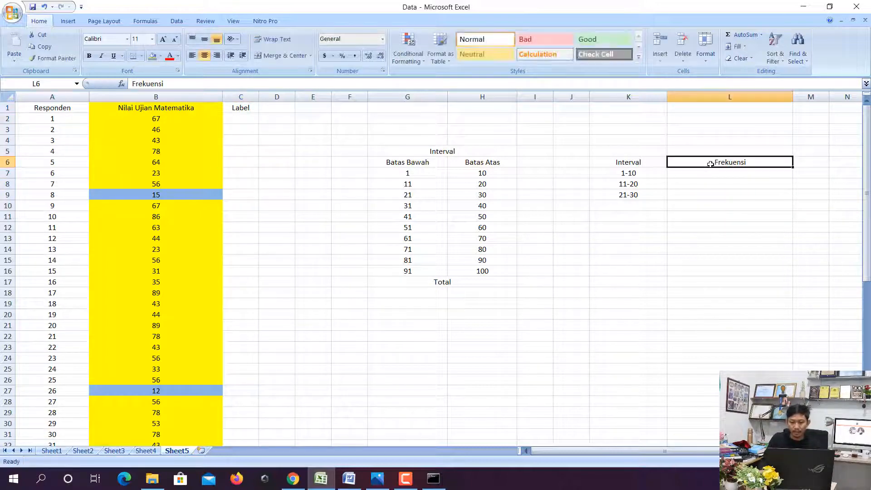
key("Delete")
type("Label")
key("Return")
Assign the labels a, b and c in L7 to L9 to the intervals 1-10, 11-20 and 21-30.
key("Left")
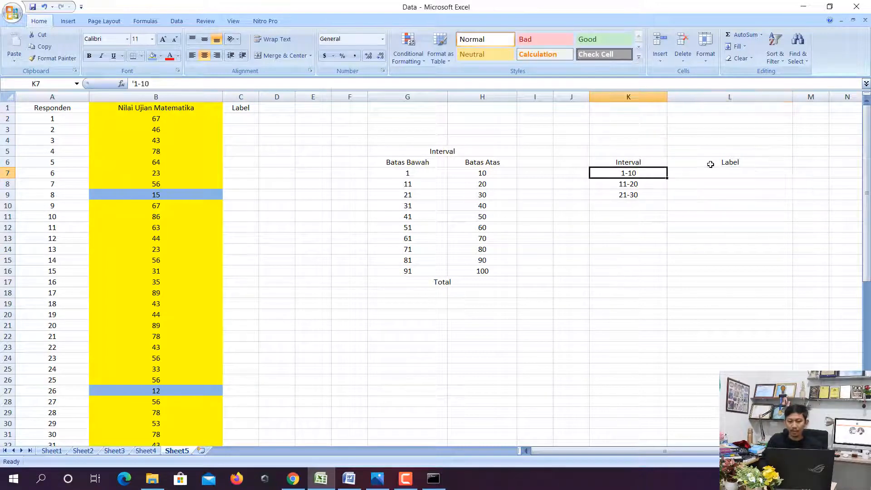
key("Right")
type("a")
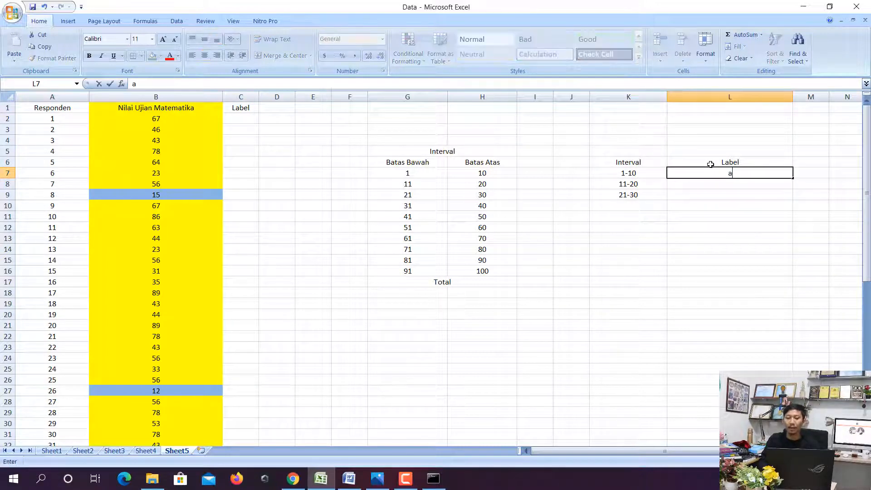
key("Return")
key("Left")
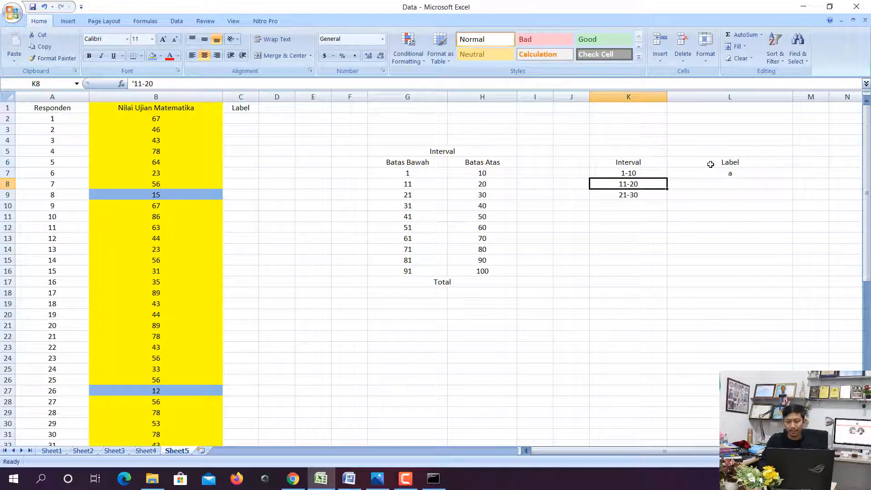
key("Right")
type("b")
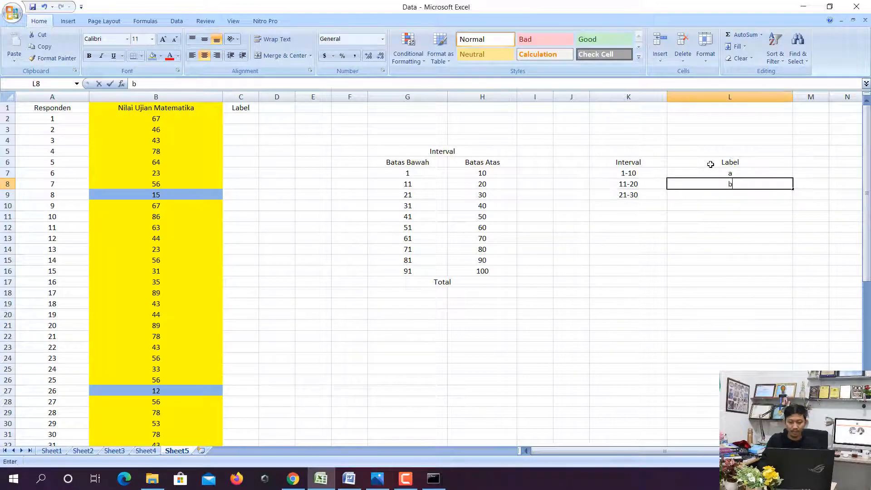
key("Return")
key("Left")
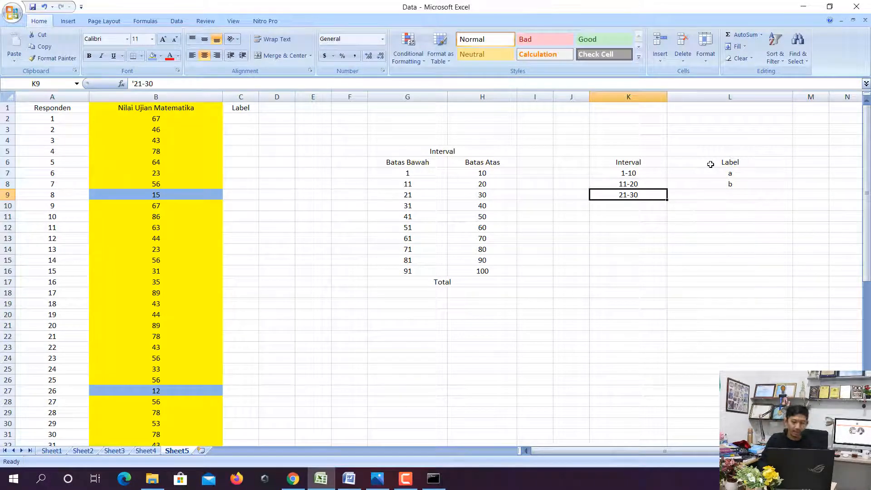
key("Right")
type("c")
key("Return")
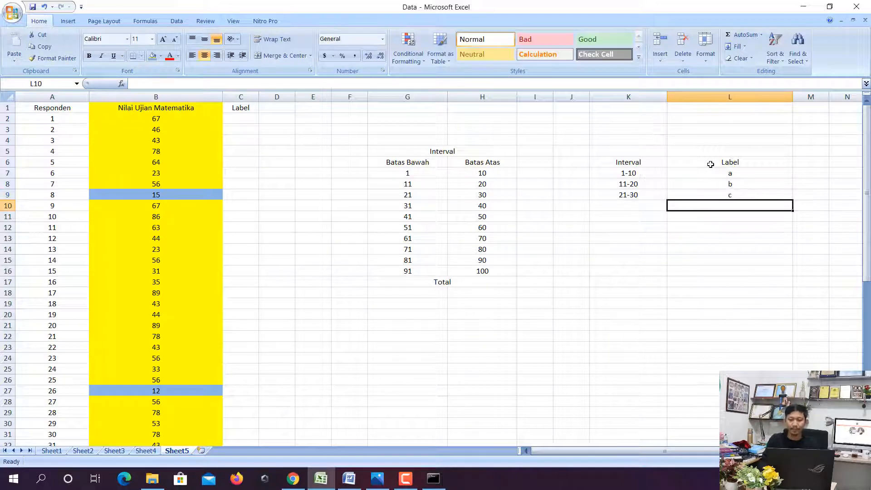
Widen column C, which holds the Label heading beside the exam scores.
key("Right")
key("Right")
key("Right")
key("Left")
key("Left")
key("Left")
key("Left")
key("Left")
key("Left")
key("Left")
key("Left")
key("Left")
key("Up")
key("Up")
key("Up")
key("Up")
key("Up")
key("Up")
key("Up")
key("Up")
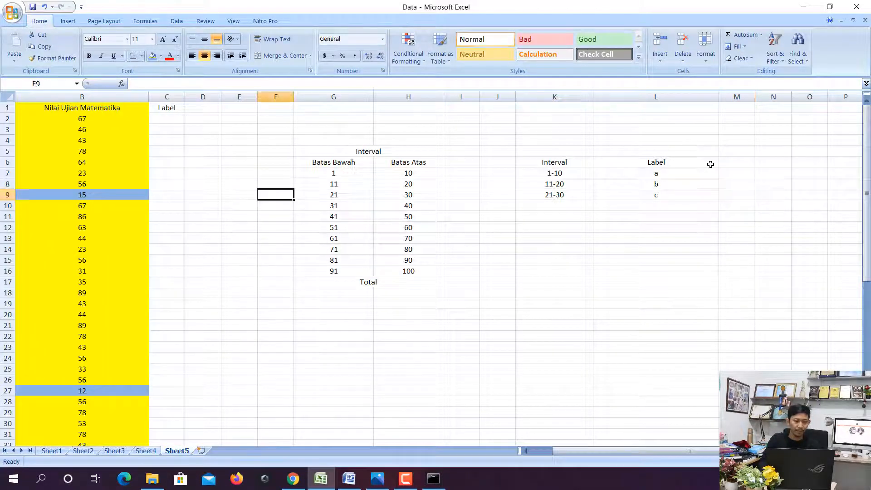
key("Left")
key("Left")
key("Left")
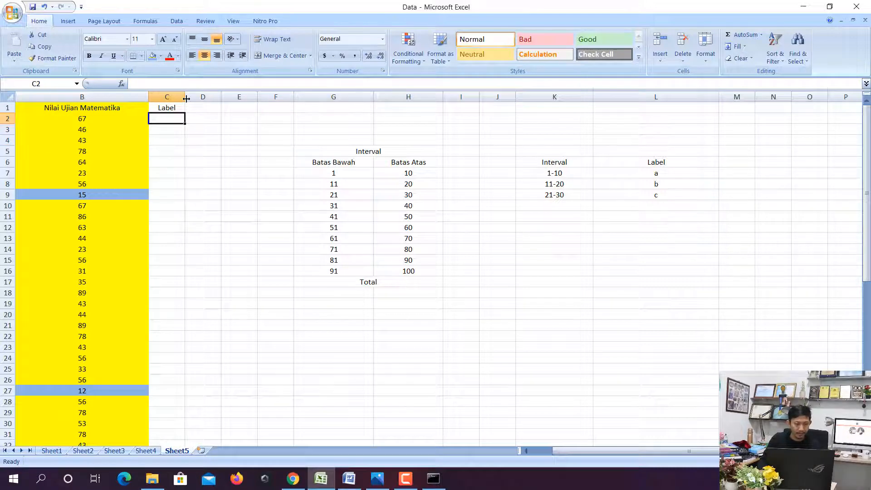
left_click_drag(185, 97, 247, 136)
Begin an IF formula in C2 that returns "a" when B2<=10.
type("=IF(")
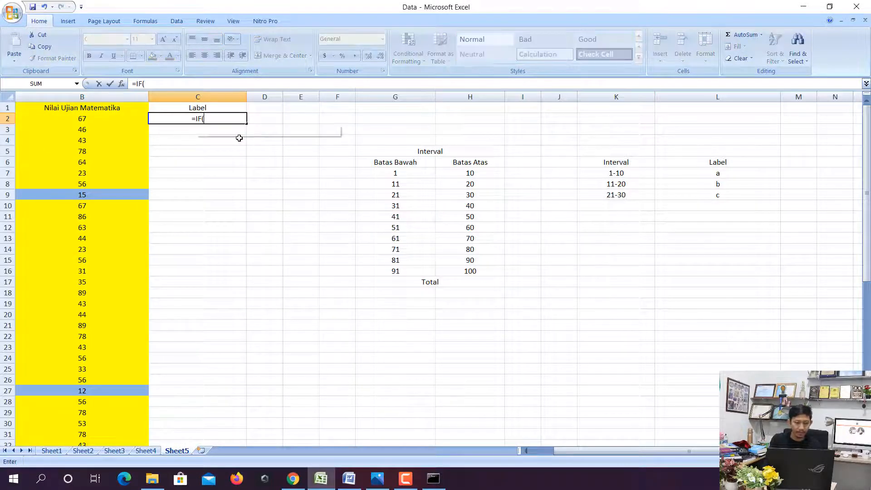
left_click(108, 122)
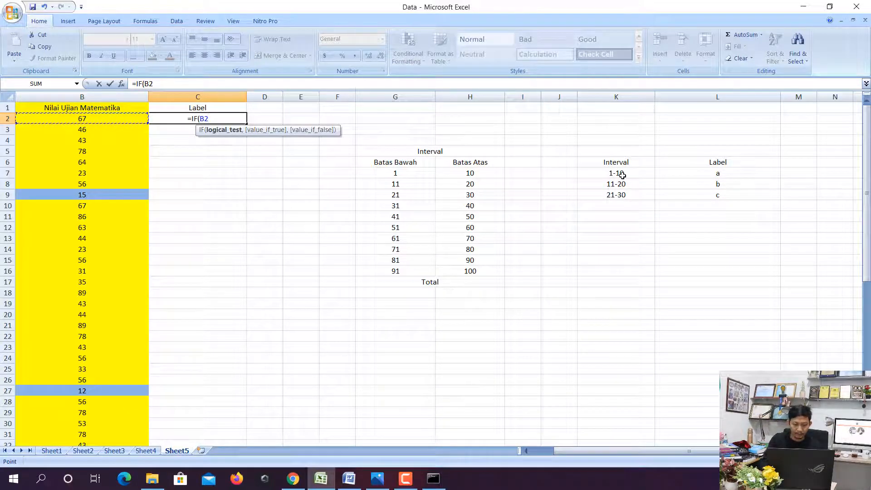
type("<=10")
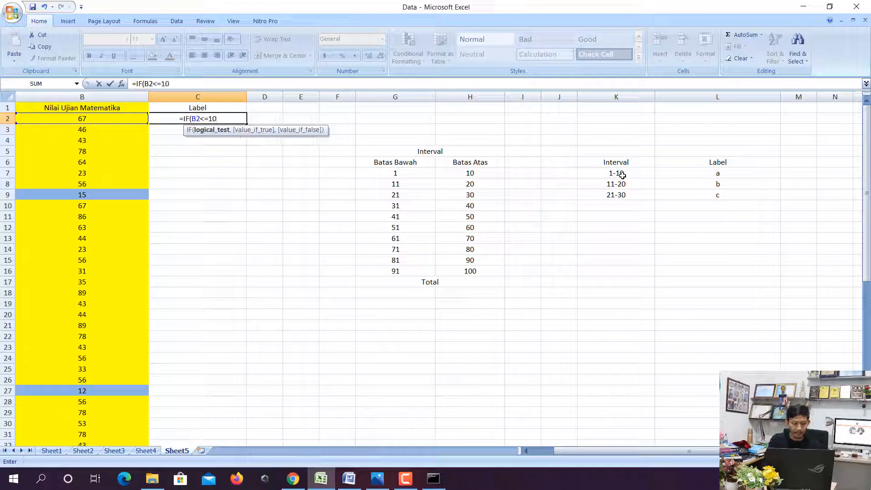
type(", \"")
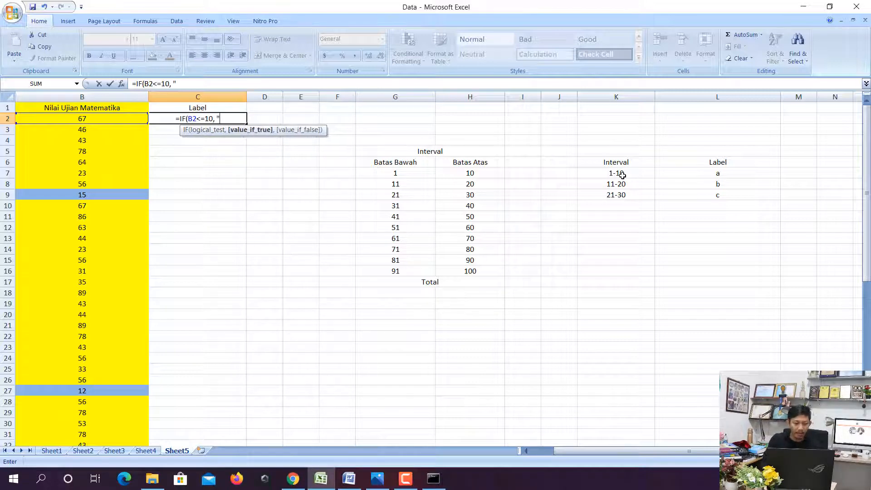
type("a\"")
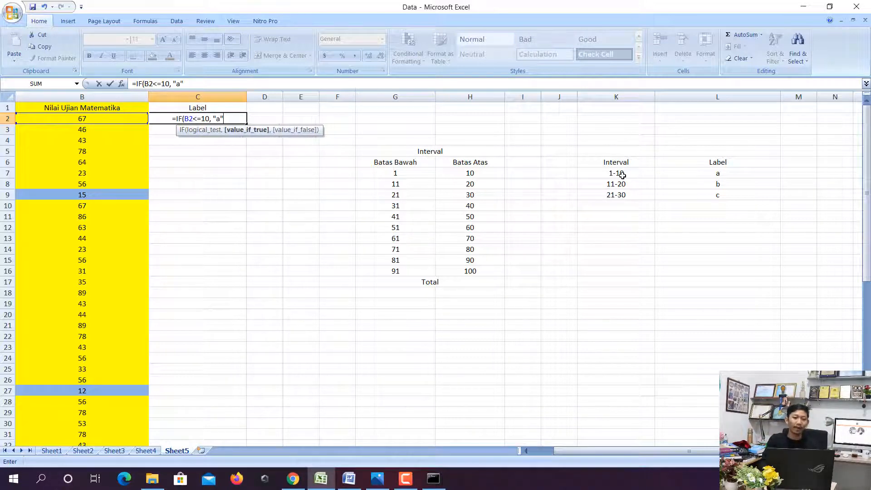
type(", ")
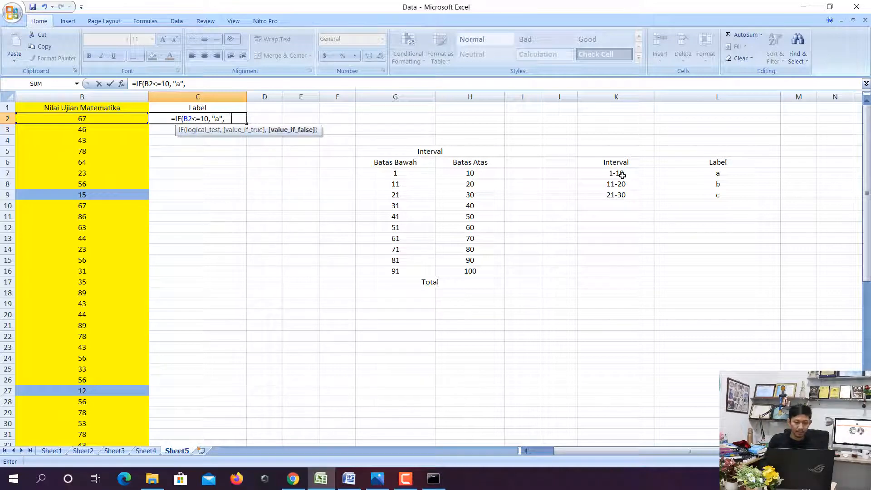
Nest a second IF in the C2 formula that returns "b" when B2<=20.
type("  IF(")
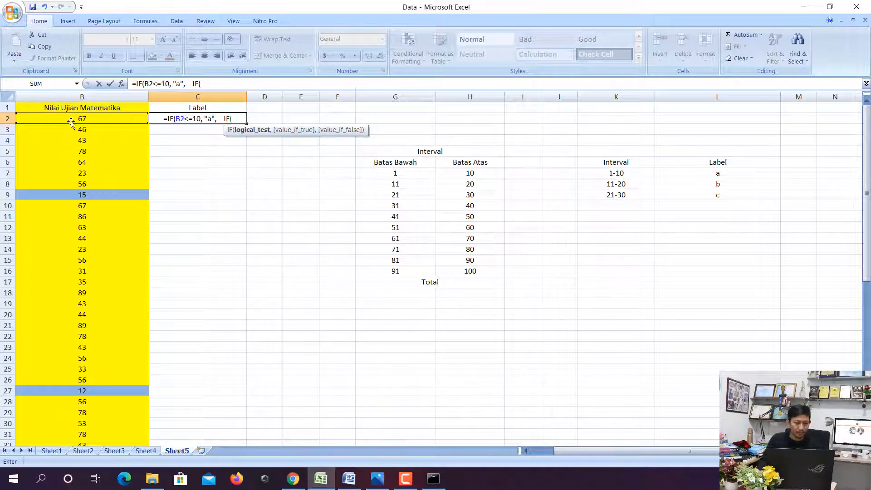
left_click(71, 120)
type("<=")
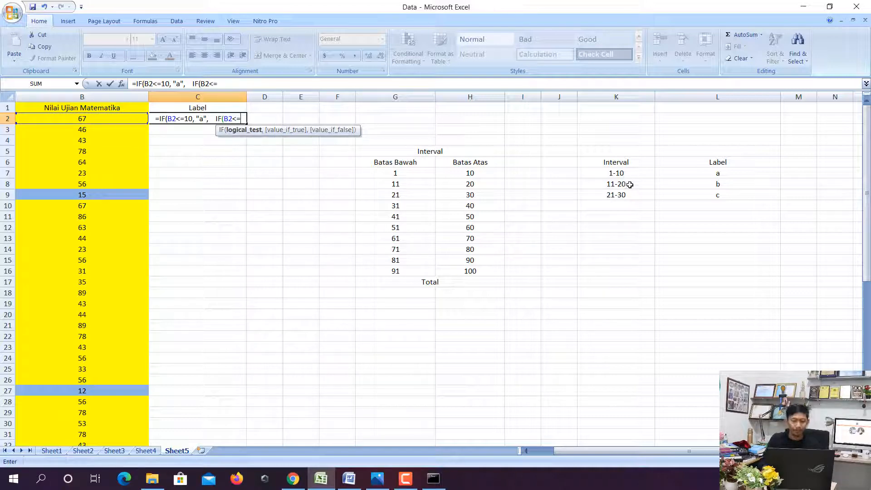
type("20")
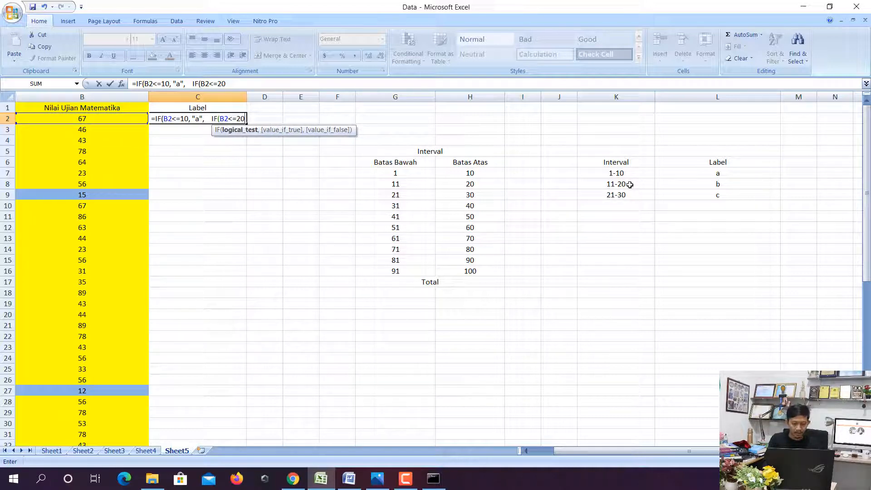
type(", \"b")
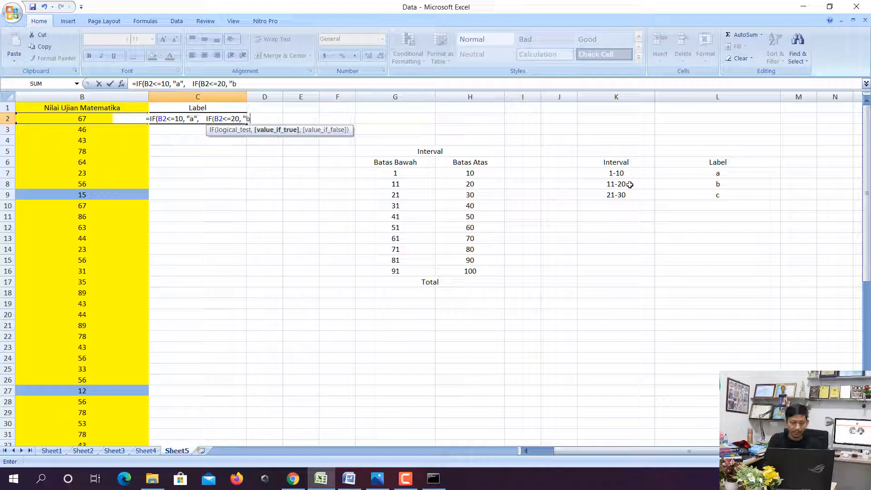
type("\",   ")
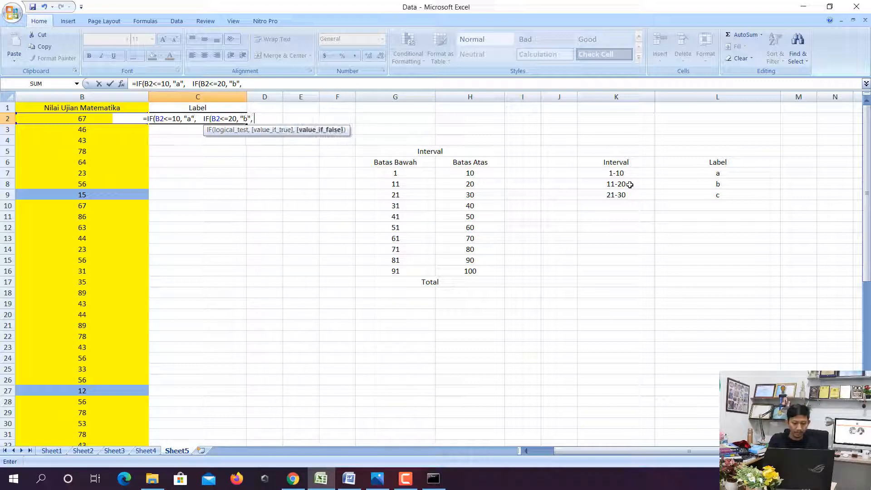
Complete the C2 formula with a third nested IF that returns "c" when B2<=30 and "0" otherwise.
type("IF(")
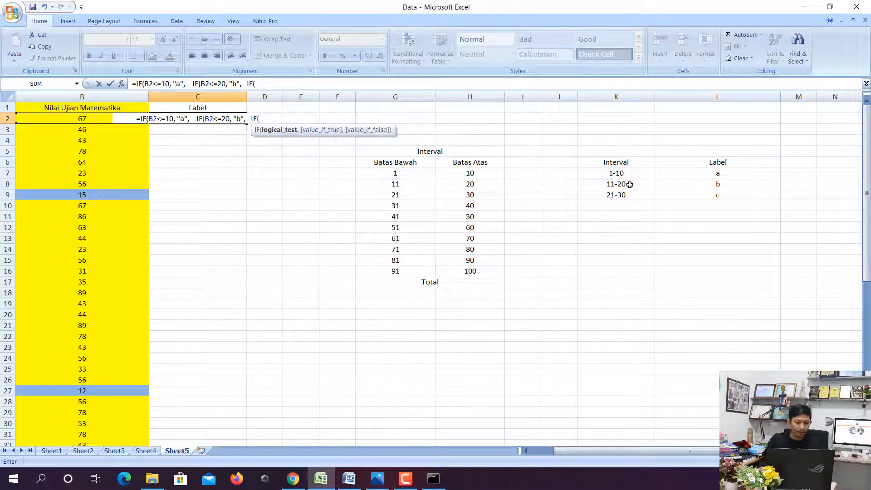
left_click(78, 118)
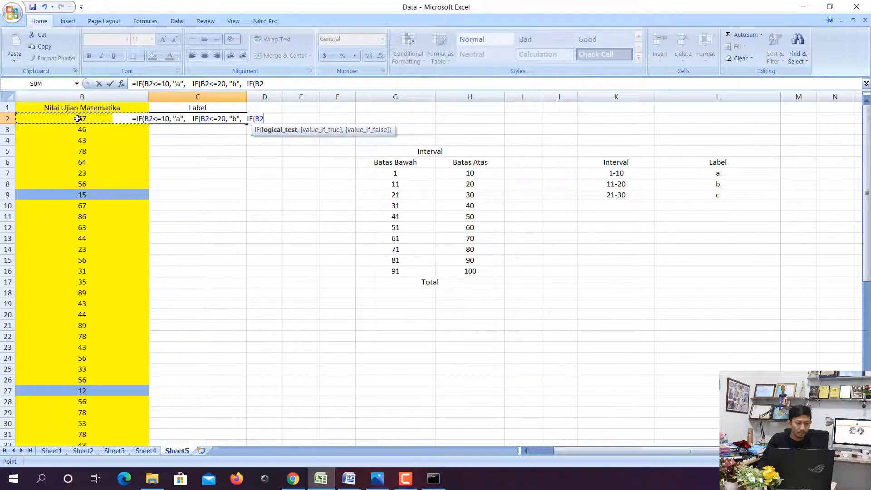
type("<=")
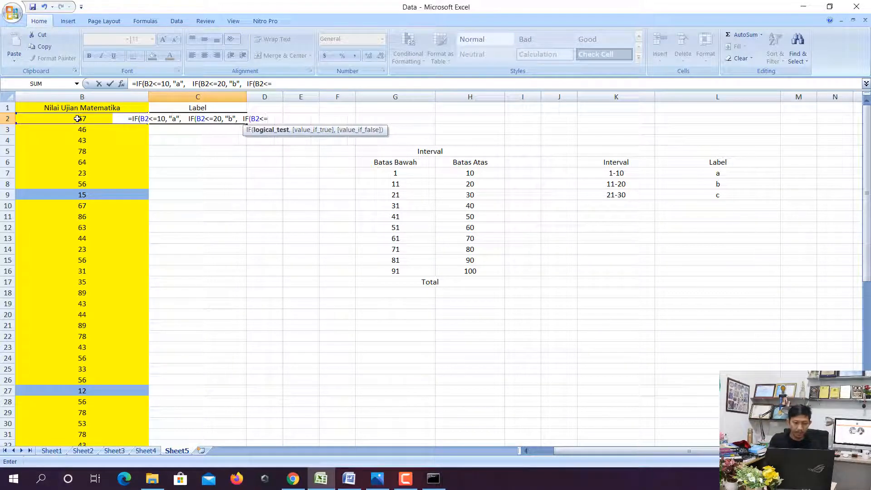
type("30")
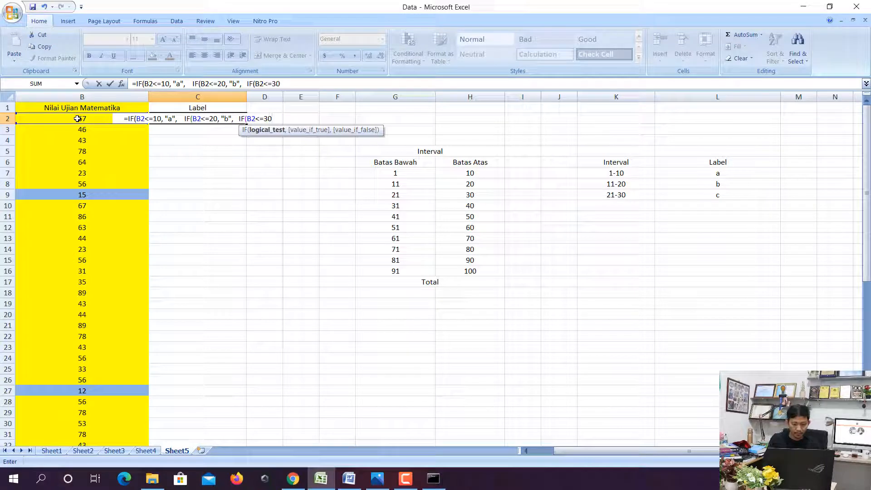
type(",  \"c\"")
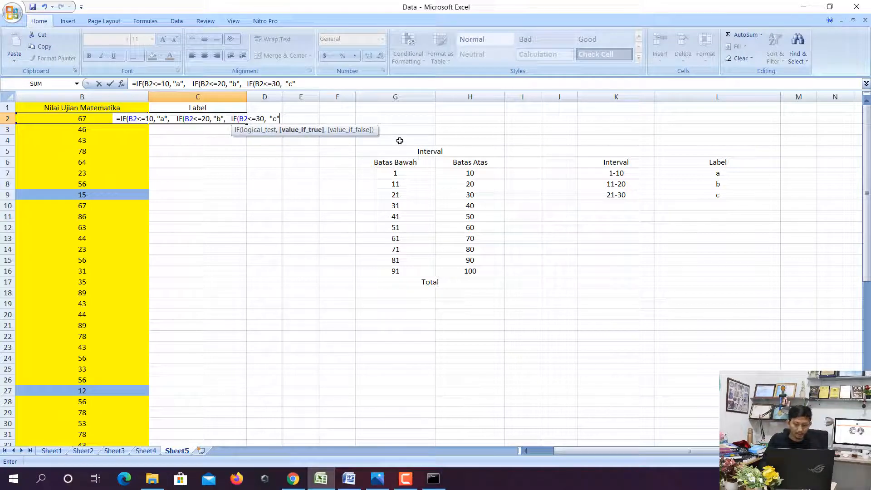
type(", \"0")
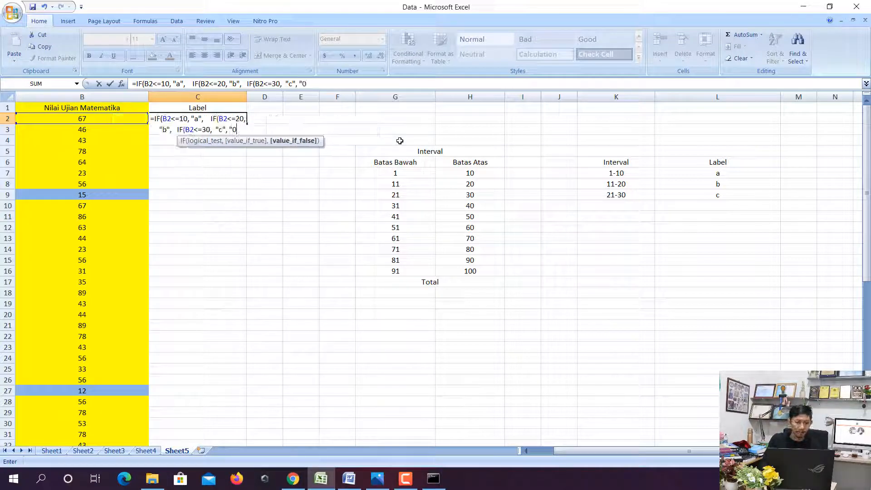
type("\"")
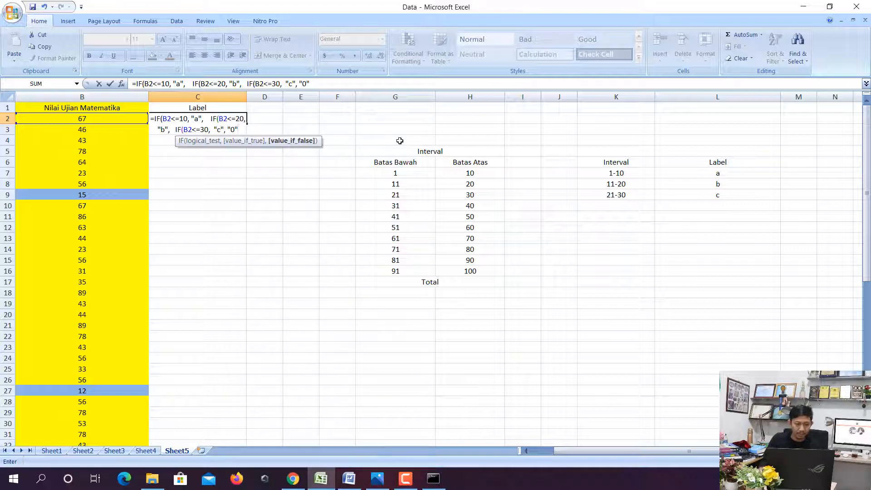
left_click(336, 84)
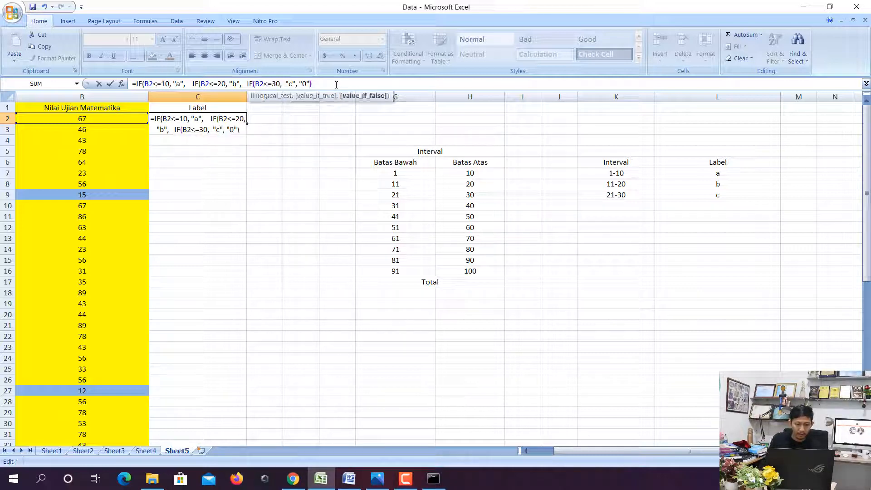
type(")))")
key("Return")
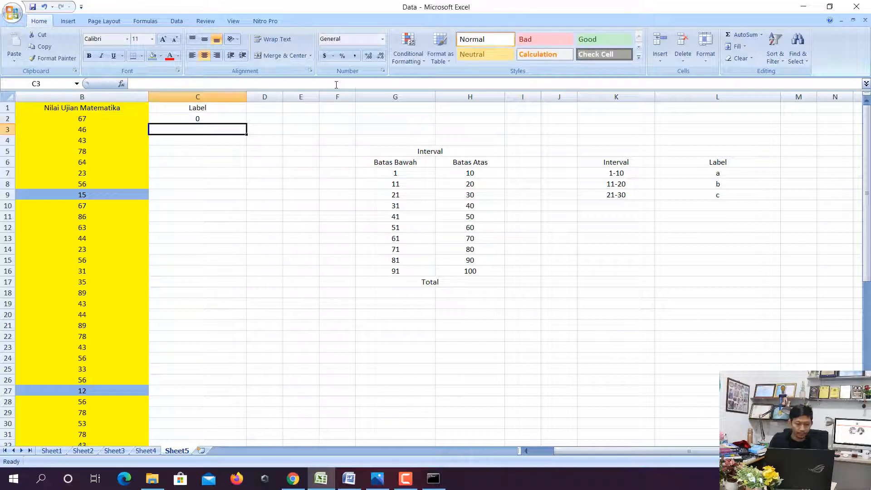
left_click(204, 118)
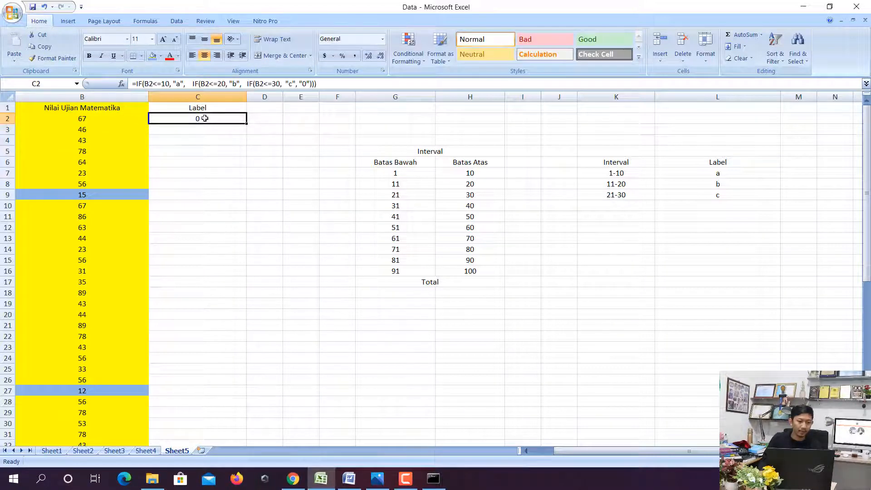
Fill the nested IF label formula from C2 down to C51, alongside all the exam scores.
left_click(109, 118)
left_click(611, 175)
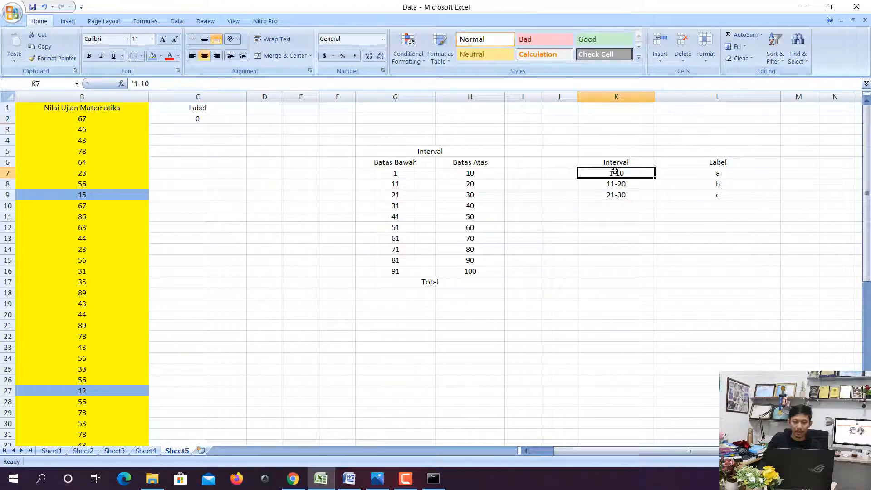
left_click(614, 183)
left_click(624, 194)
left_click(228, 118)
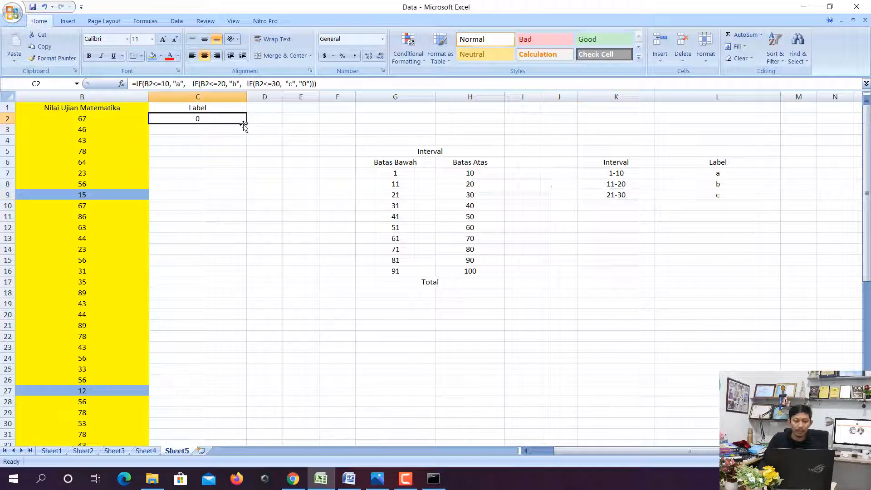
left_click_drag(247, 124, 261, 425)
scroll(259, 329, "up", 4)
scroll(258, 328, "up", 2)
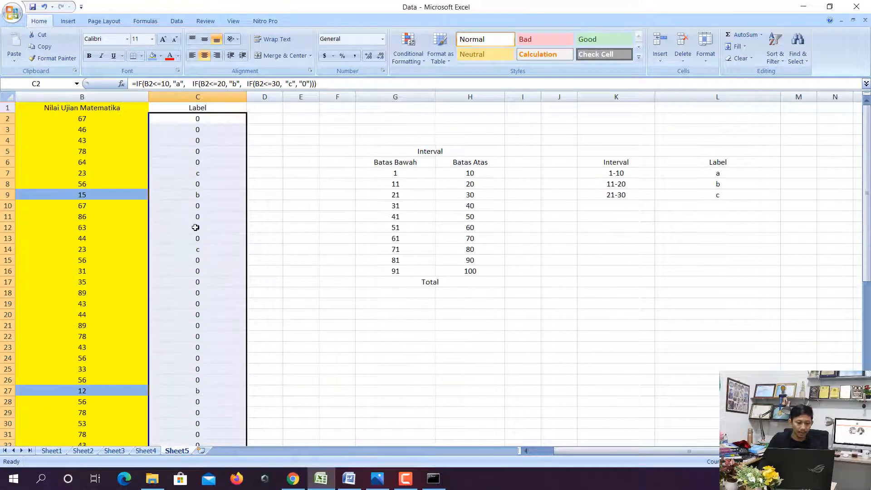
Check the labels in column C against their exam scores and the interval-to-label table.
left_click(209, 164)
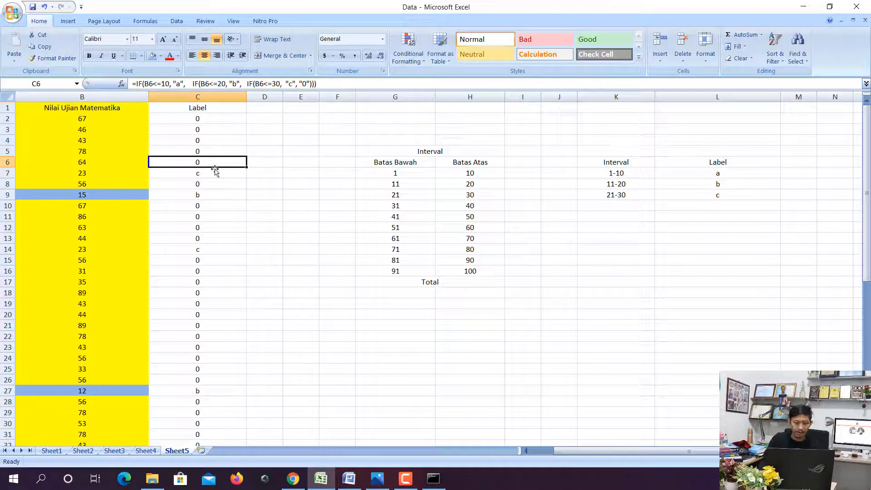
left_click(202, 176)
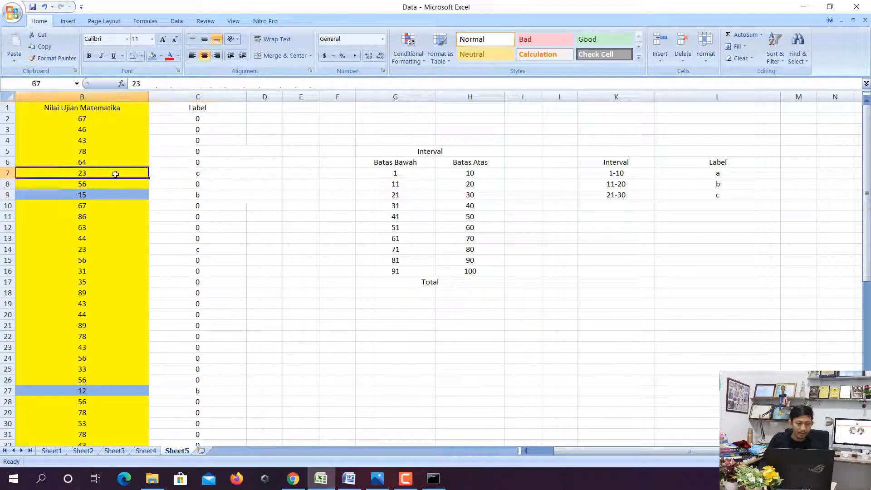
left_click(615, 196)
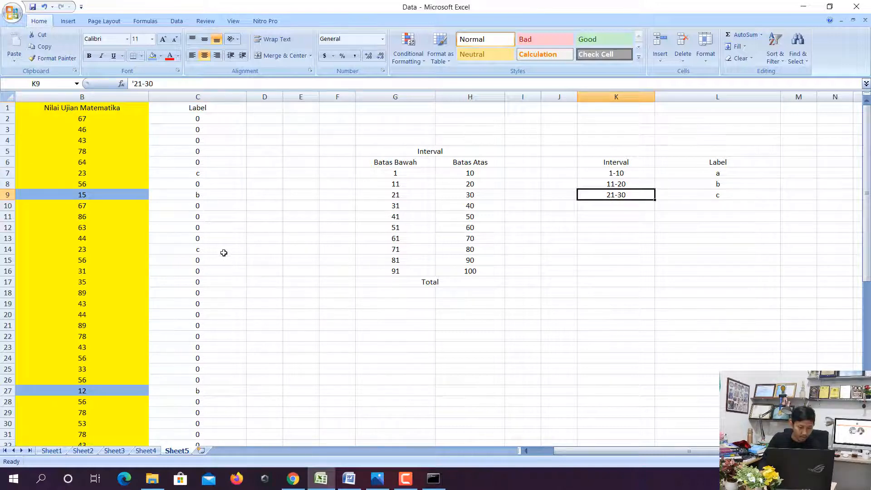
scroll(223, 253, "down", 4)
left_click(211, 259)
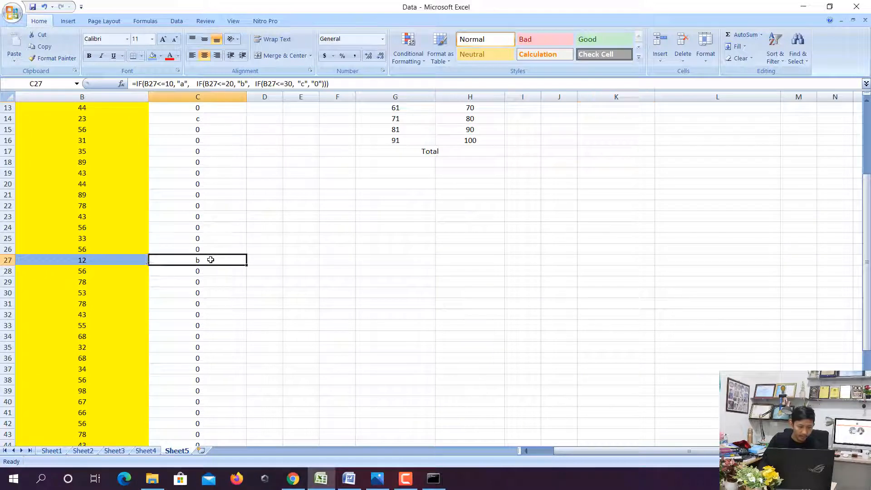
left_click(102, 257)
left_click(200, 263)
scroll(589, 222, "up", 4)
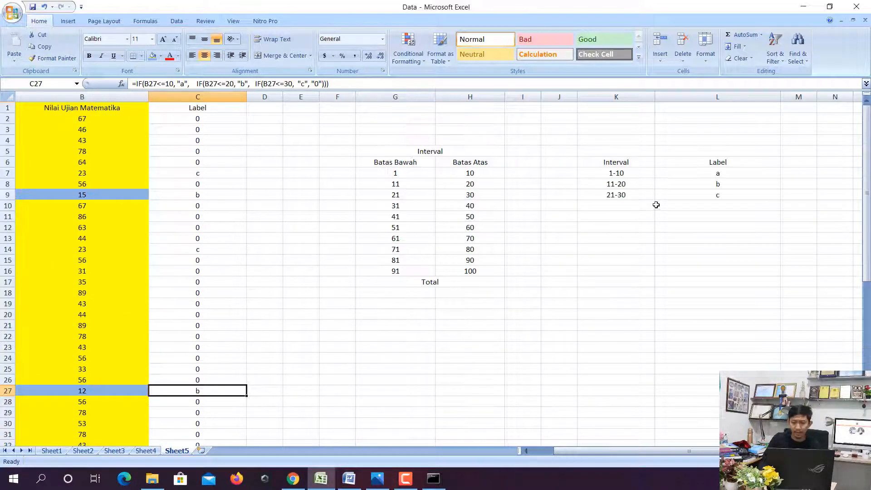
left_click(601, 185)
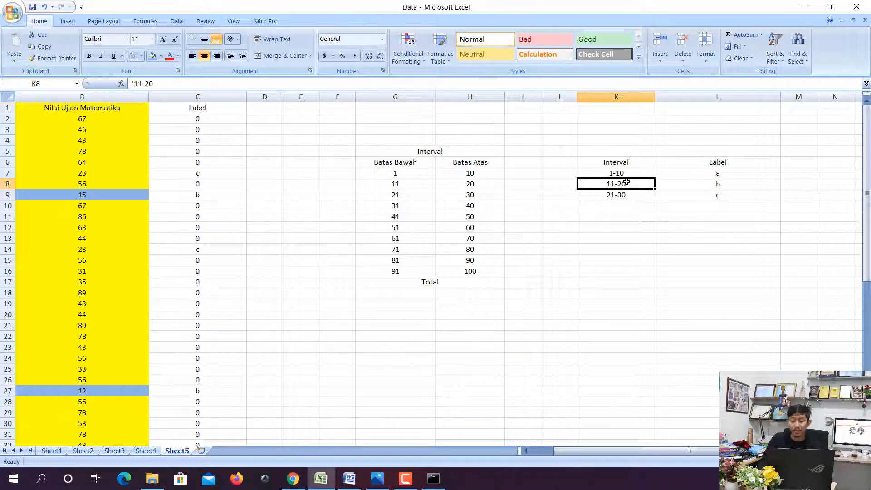
Add the heading "Frekuensi" in M6, beside the Label column of the interval table.
left_click(792, 161)
type("Frekuensi")
key("Tab")
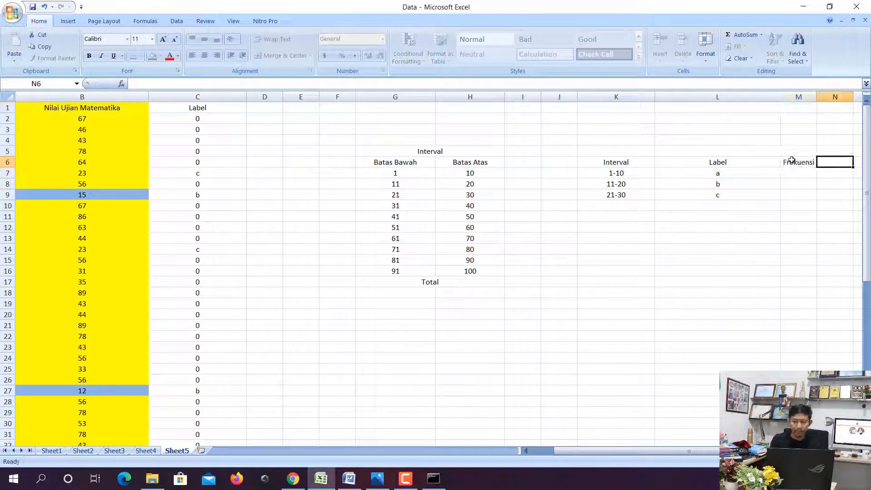
key("Tab")
key("Tab")
Begin a COUNTIF formula in M7 with the absolute label range $C$2:$C$51.
key("Left")
key("Left")
key("Left")
key("Down")
type("=c")
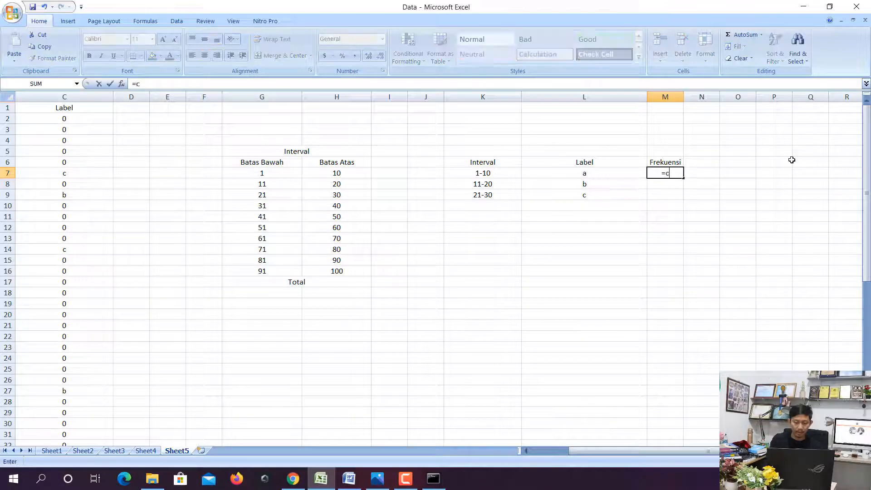
type("ount")
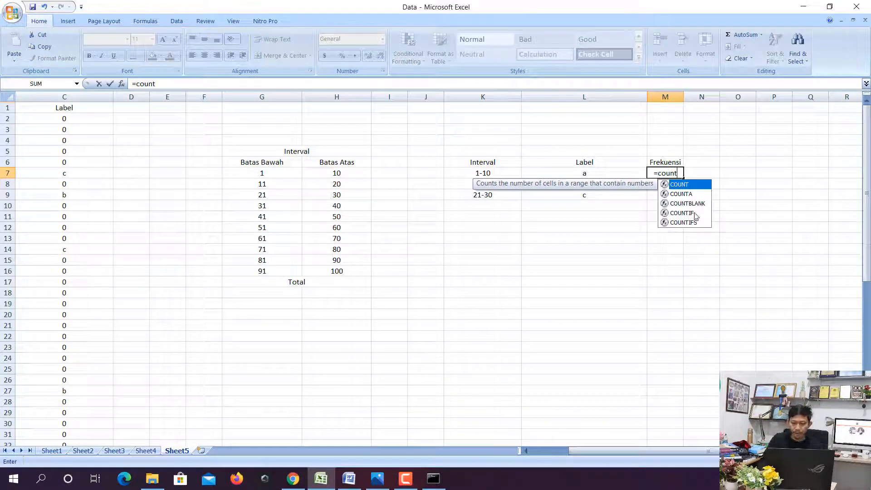
double_click(695, 213)
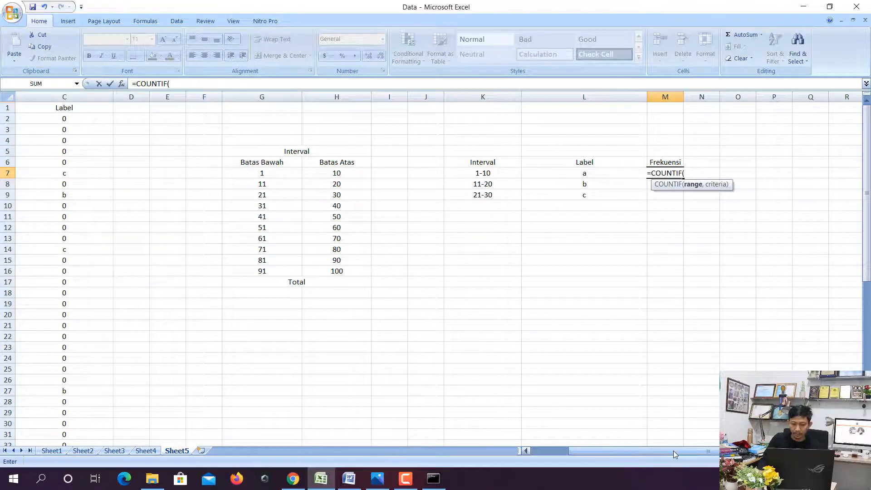
left_click_drag(676, 451, 635, 451)
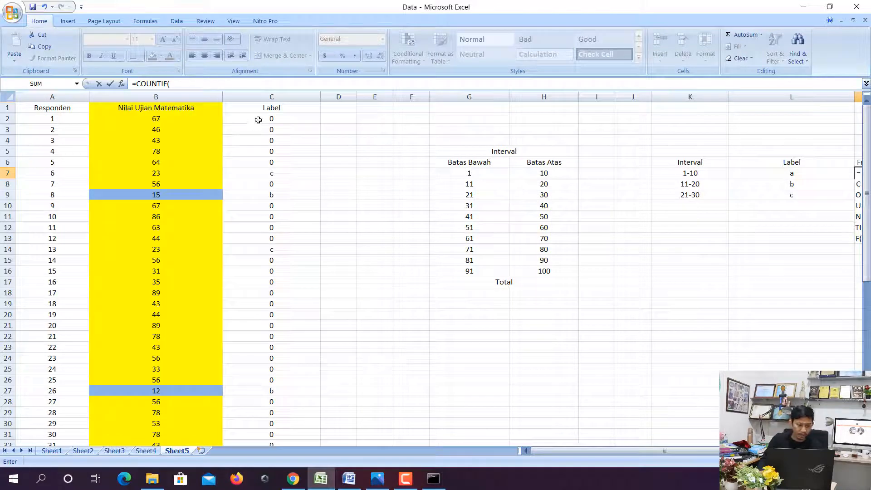
left_click_drag(258, 119, 281, 424)
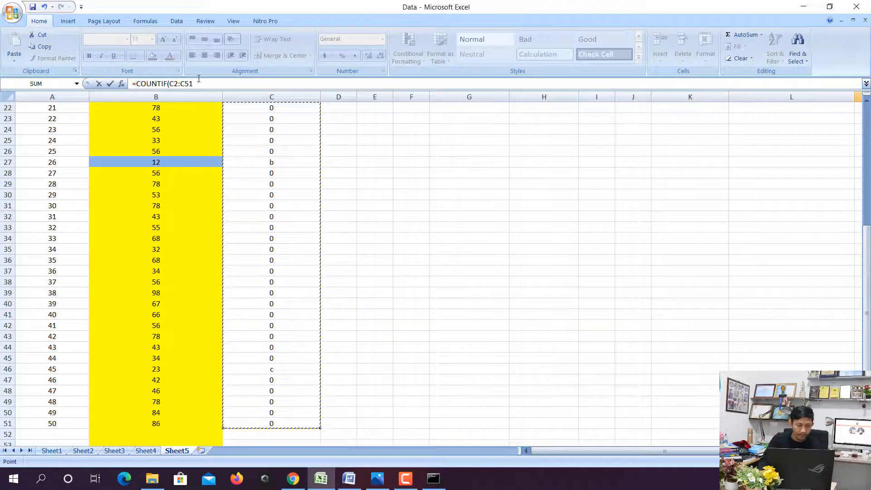
left_click_drag(193, 83, 169, 84)
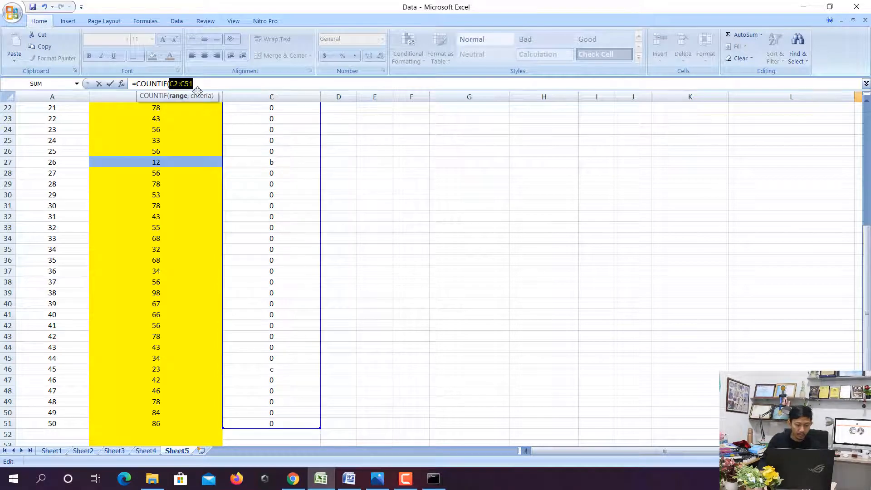
key("F4")
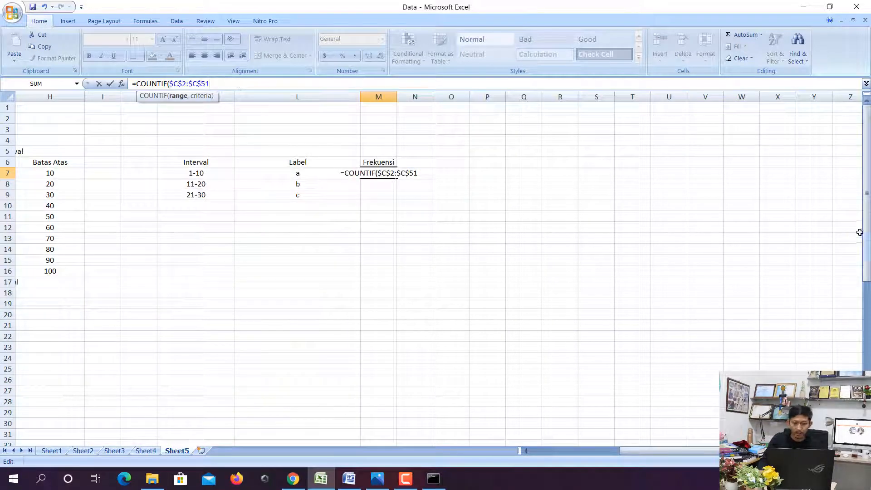
Complete the M7 COUNTIF formula with the label in L7 as its criterion.
type(",")
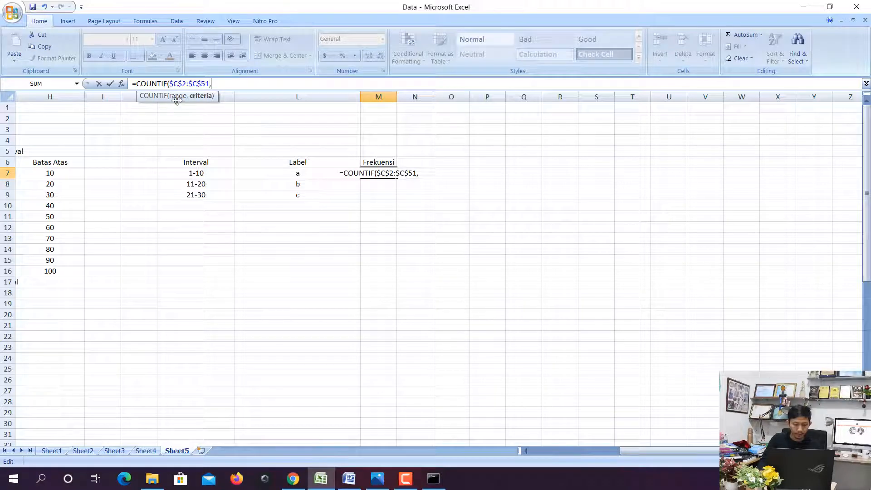
left_click(304, 174)
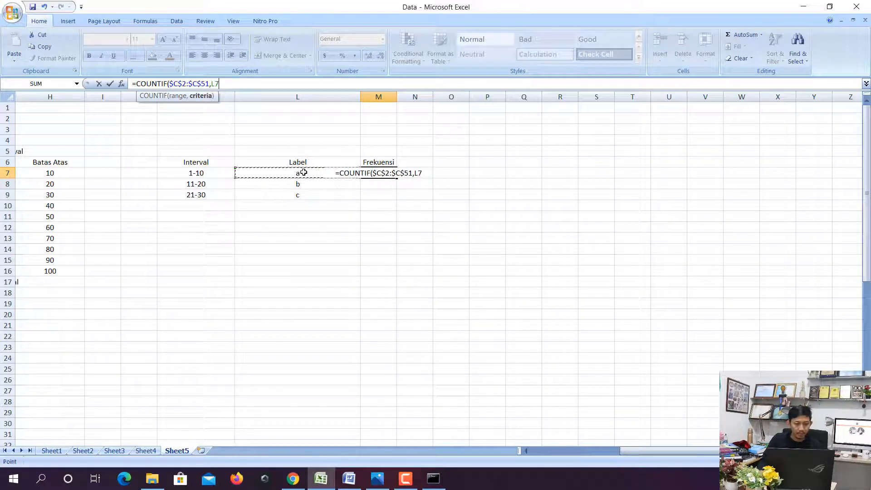
type(")")
key("Return")
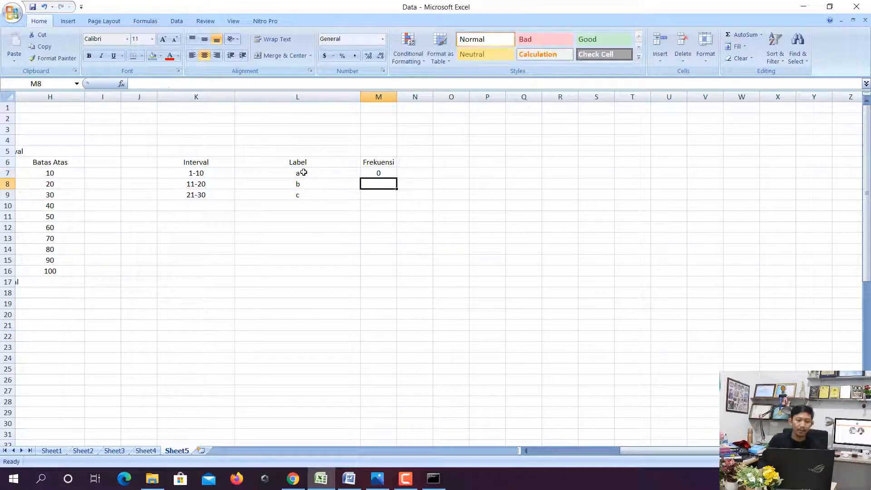
Fill the COUNTIF formula from M7 down to M9 for the labels b and c.
left_click(303, 172)
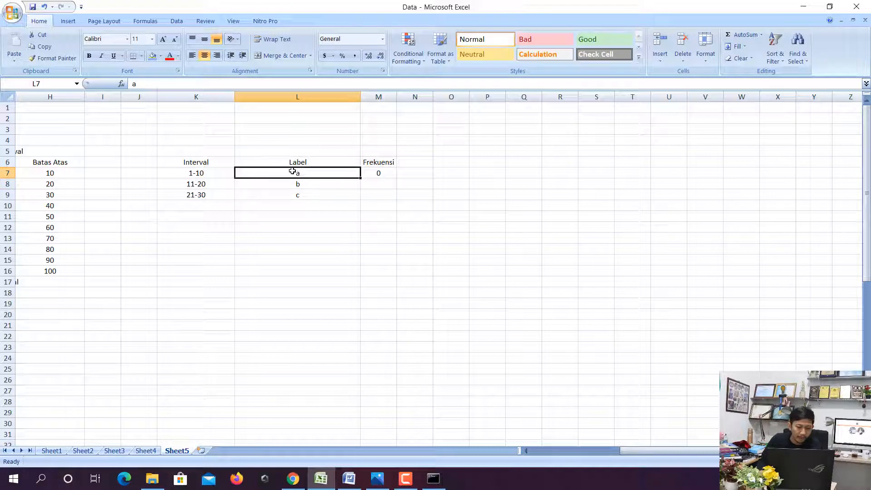
left_click(371, 173)
left_click_drag(396, 178, 395, 200)
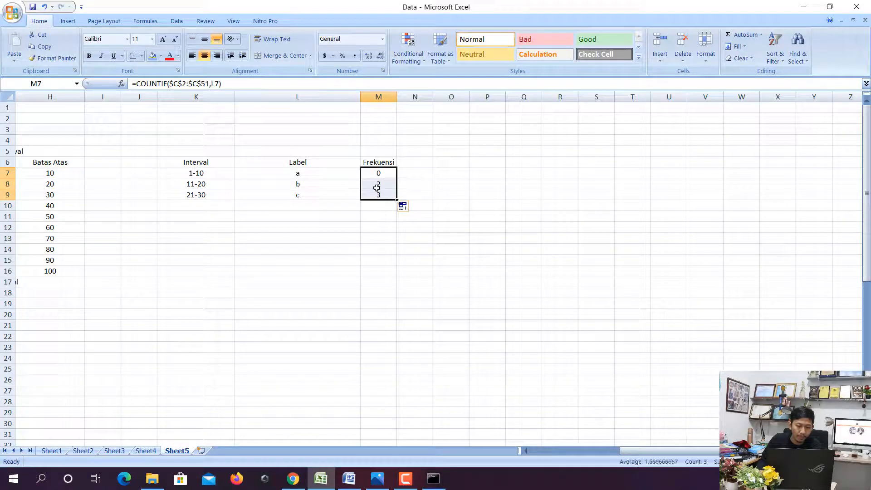
Review the frequencies of labels b and c against their intervals 11-20 and 21-30.
left_click(285, 187)
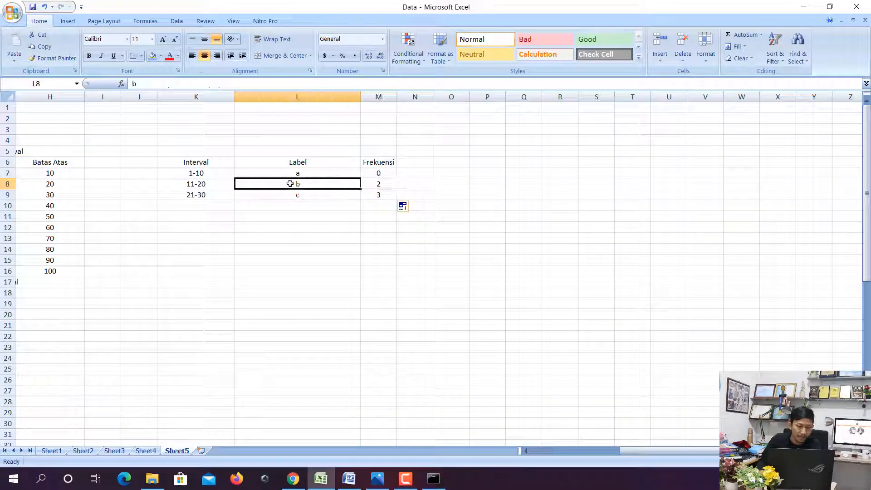
left_click(378, 184)
left_click(288, 184)
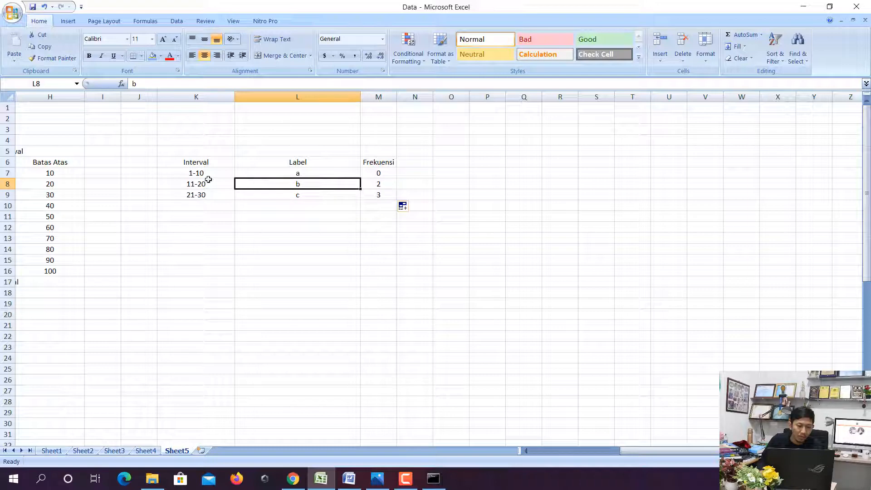
left_click(191, 186)
left_click(297, 186)
left_click(369, 183)
left_click(328, 196)
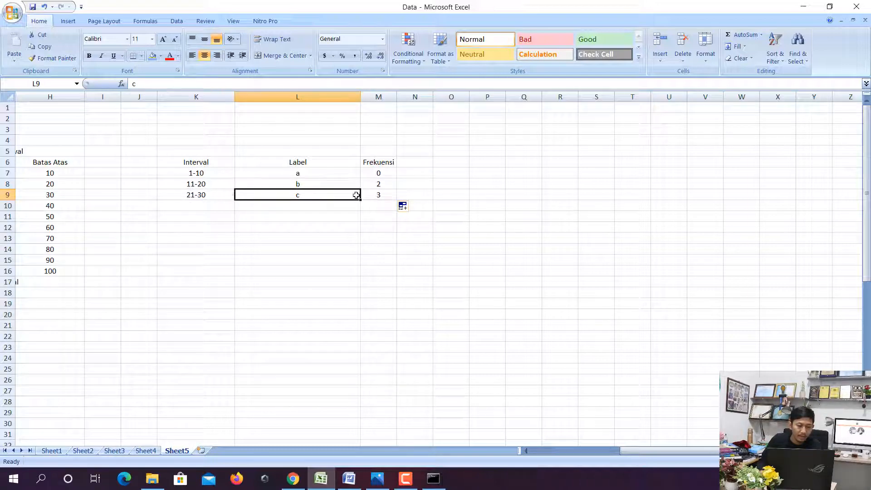
left_click(370, 194)
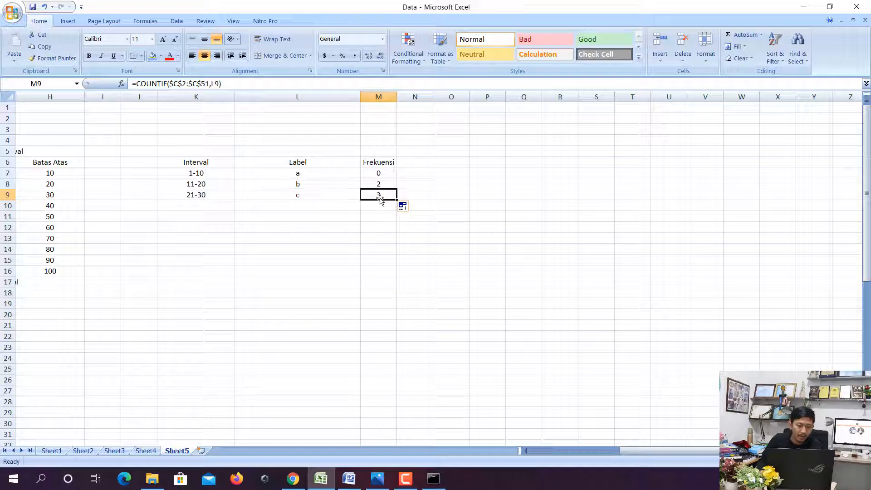
left_click(200, 194)
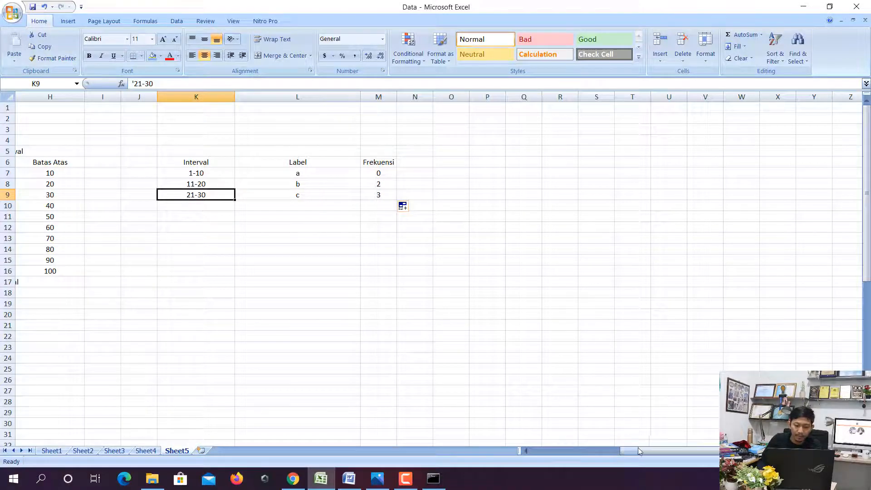
Verify the frequency of label c by locating every c in the Label column beside the exam scores.
left_click_drag(634, 450, 535, 422)
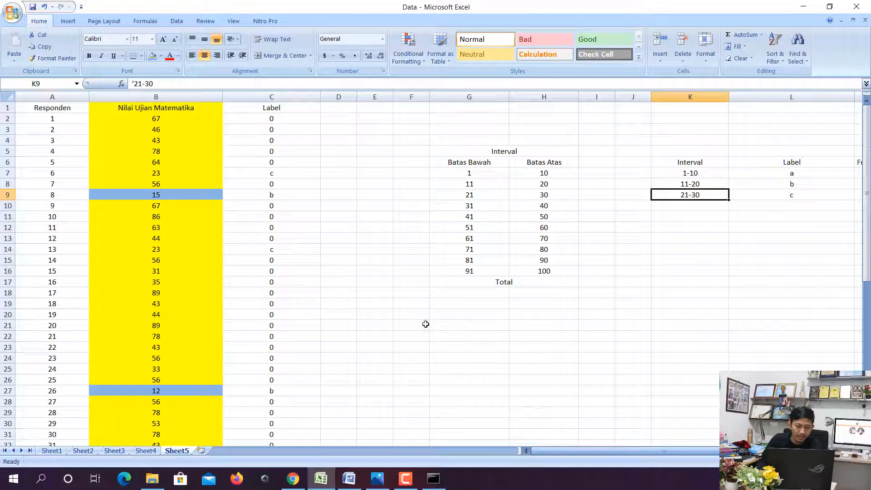
left_click(285, 173)
left_click(279, 250)
scroll(281, 249, "down", 10)
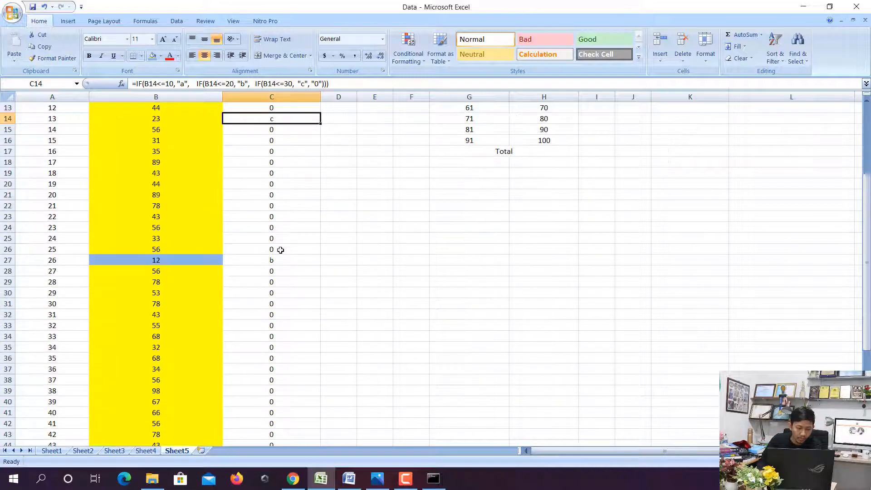
left_click(288, 270)
scroll(313, 252, "up", 10)
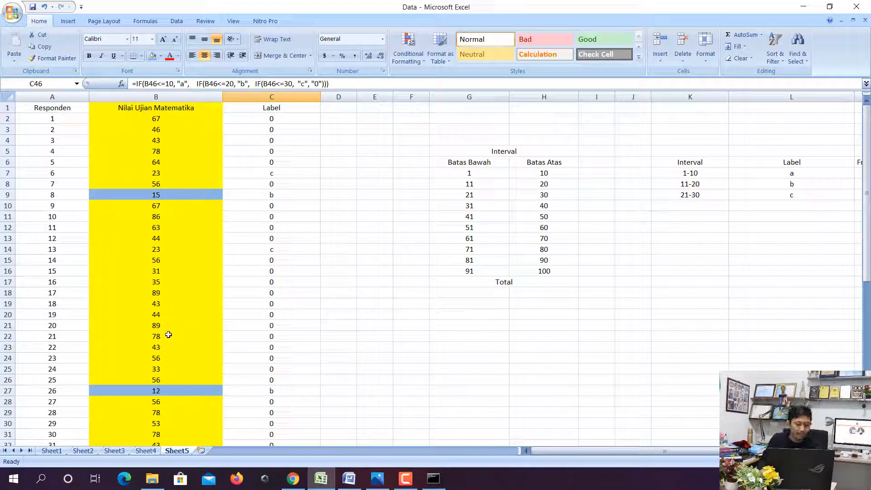
Clear the interval width formulas in I7 through I12 on Sheet2, which holds the Berat Badan data.
left_click(83, 451)
left_click(95, 169)
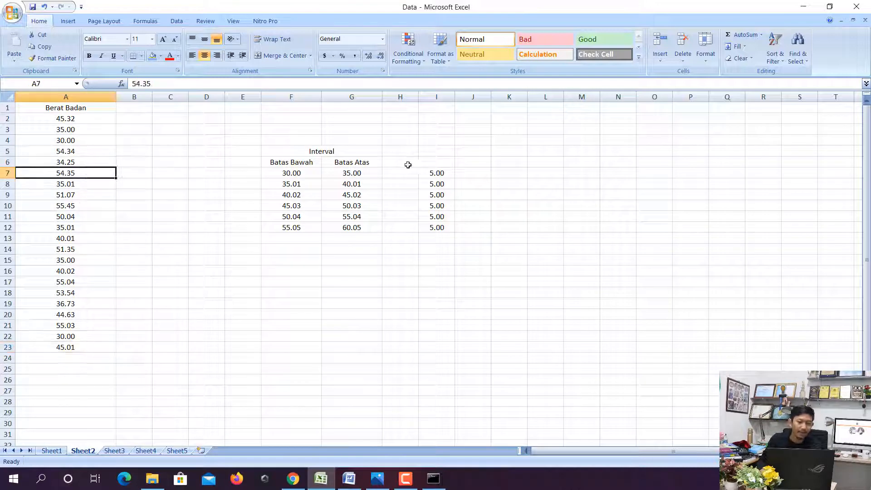
left_click(445, 168)
key("BackSpace")
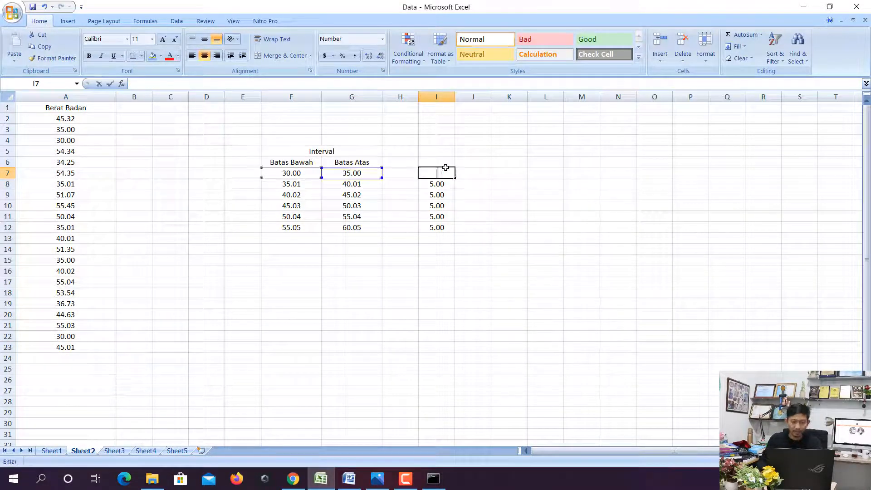
key("Return")
key("BackSpace")
key("Return")
key("BackSpace")
key("Return")
key("BackSpace")
key("Return")
key("BackSpace")
key("Return")
key("BackSpace")
key("Return")
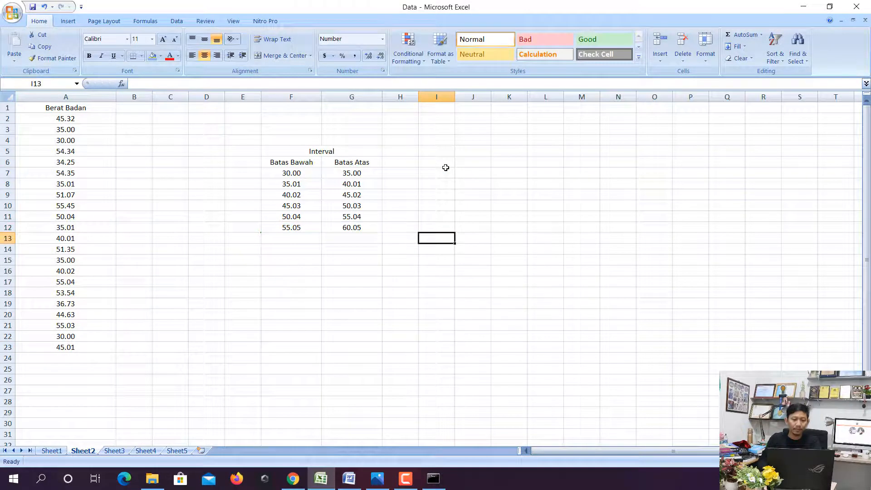
Add the heading "Frekuensi" in H6, beside Batas Atas in the Berat Badan interval table.
left_click(78, 129)
left_click(408, 164)
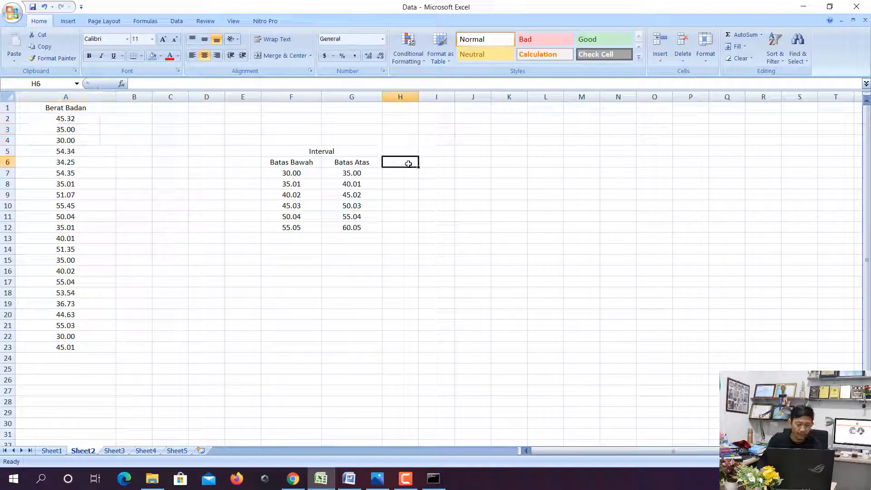
type("Frekuensi")
key("Tab")
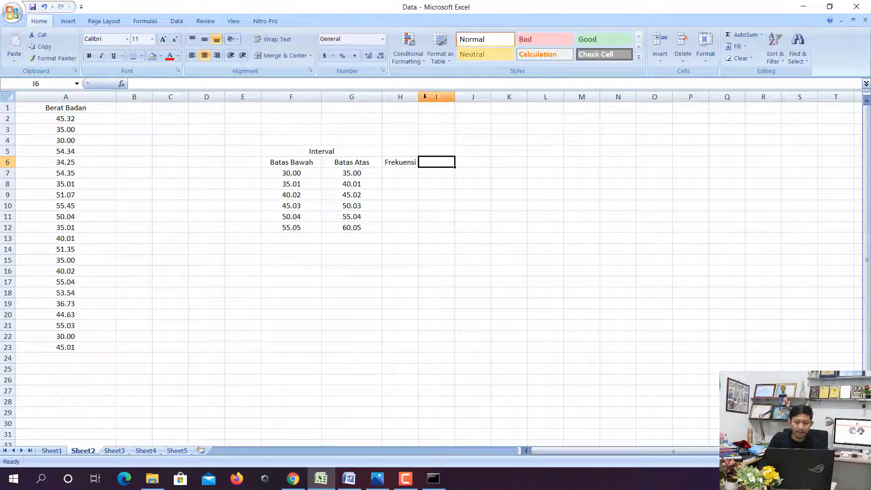
Widen the Frekuensi column and number the weights from 1 to 22 in B2:B23.
left_click_drag(419, 96, 459, 96)
left_click(66, 118)
left_click_drag(66, 118, 119, 345)
left_click(133, 117)
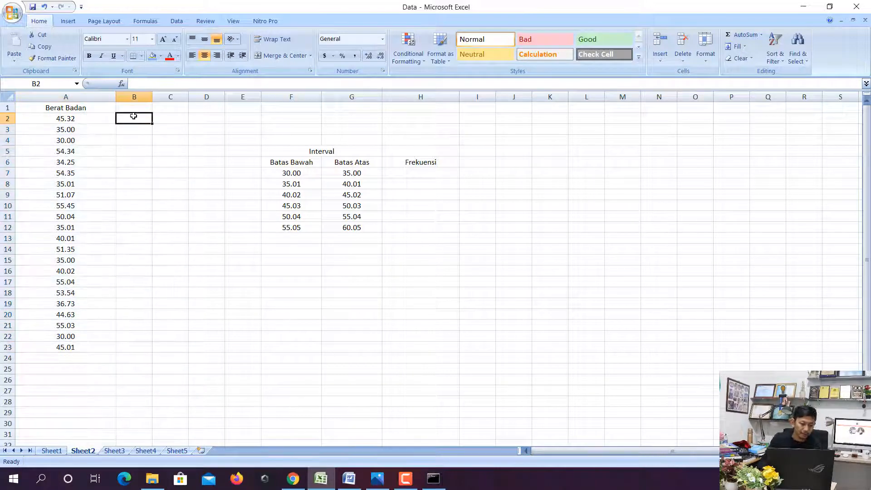
type("1")
key("Return")
type("2")
left_click_drag(133, 117, 154, 349)
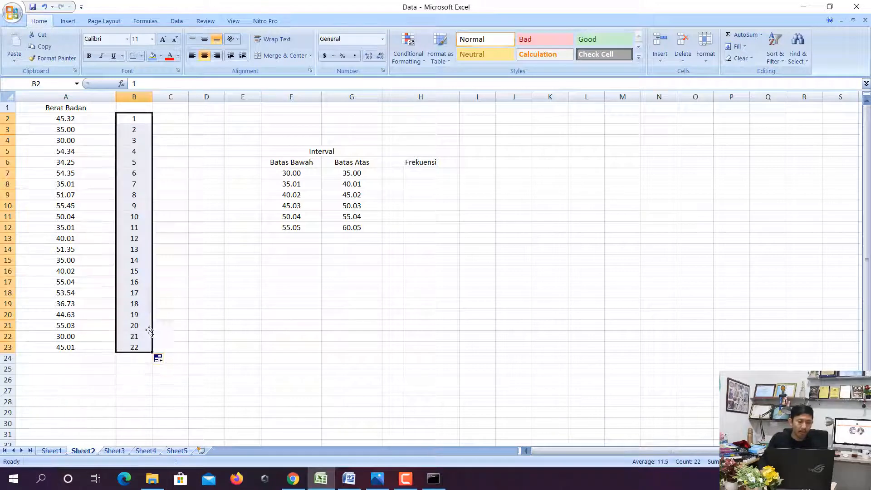
Review the Berat Badan weights against the first two intervals, 30.00-35.00 and 35.01-40.01.
left_click(129, 161)
left_click_drag(64, 119, 104, 340)
left_click(200, 264)
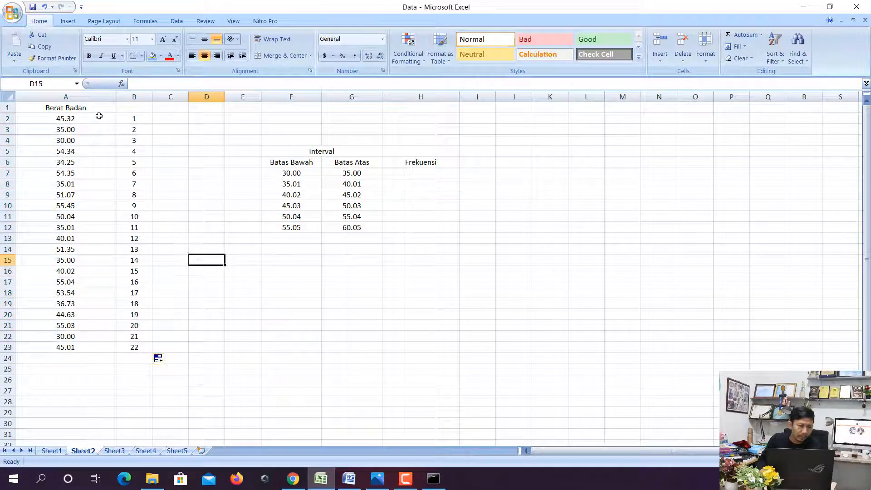
left_click(318, 172)
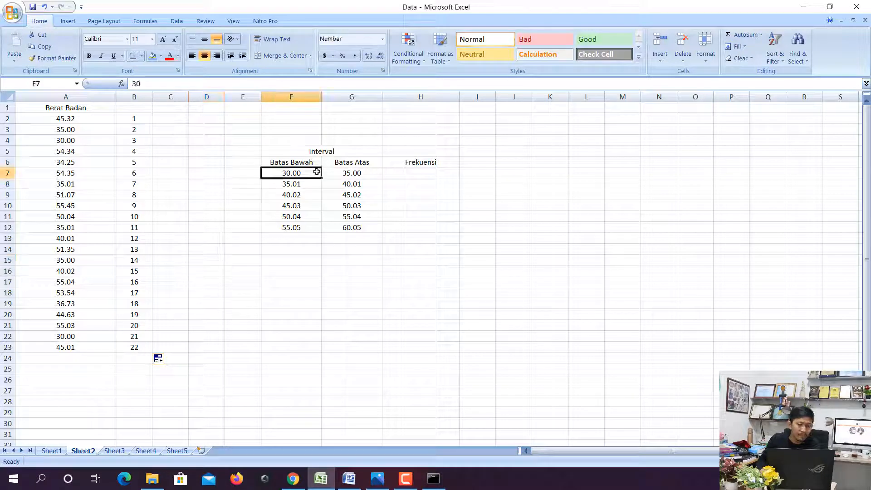
left_click(361, 172)
left_click(373, 185)
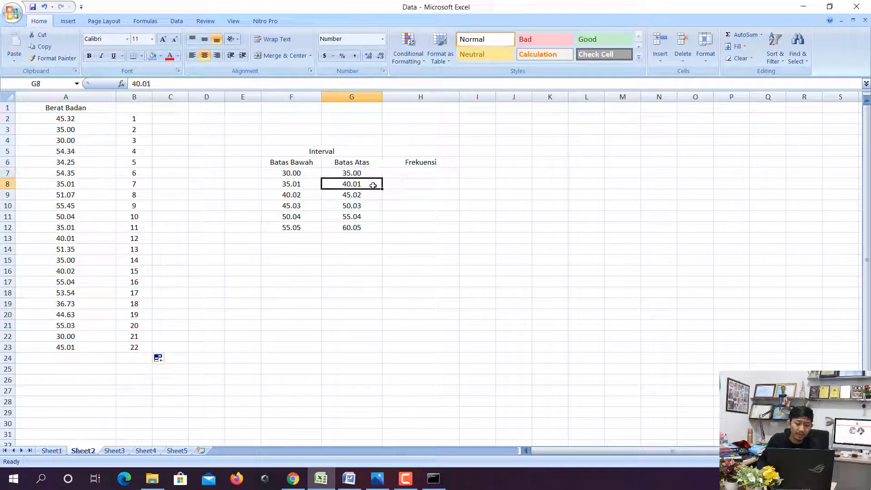
left_click(76, 132)
left_click(304, 182)
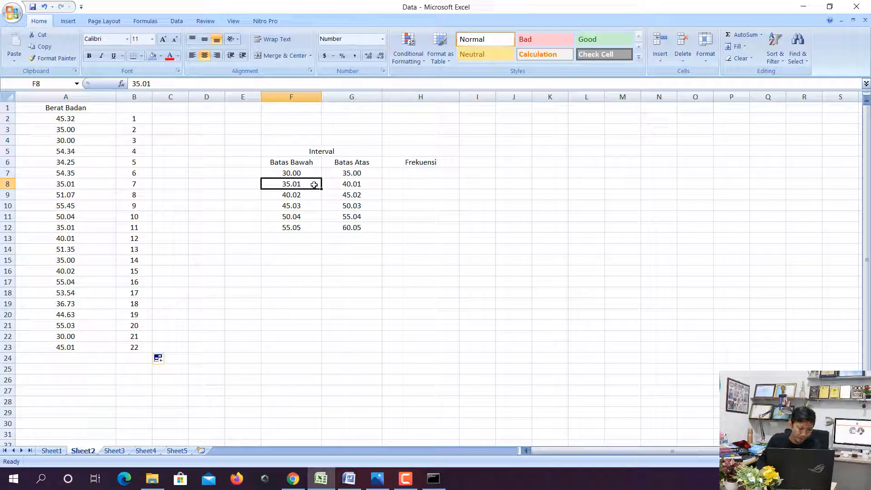
left_click(357, 184)
left_click(406, 182)
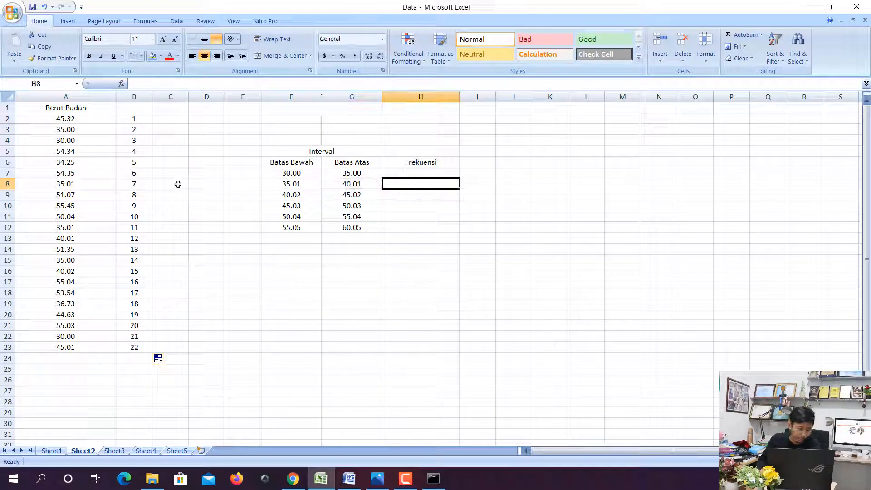
left_click_drag(71, 117, 87, 347)
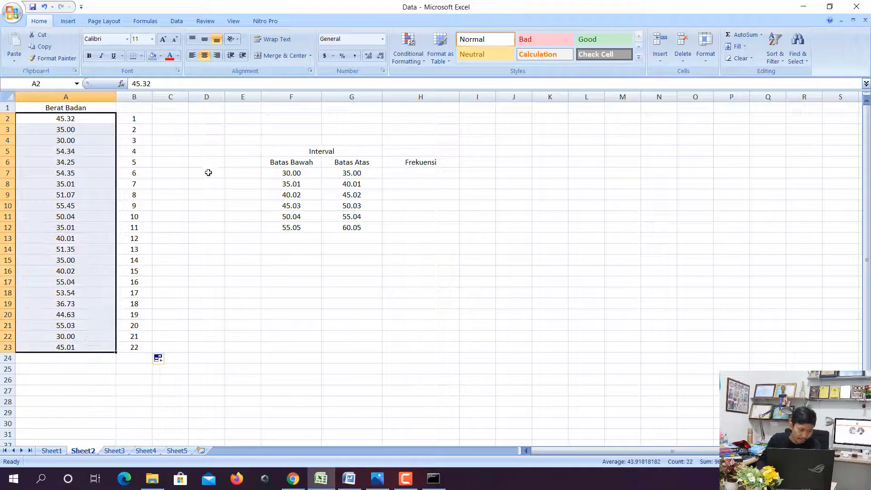
Replace the input data of the grouped frequency web app in Chrome with the Berat Badan column A1:A23 from the Excel workbook.
left_click(293, 479)
scroll(192, 270, "up", 5)
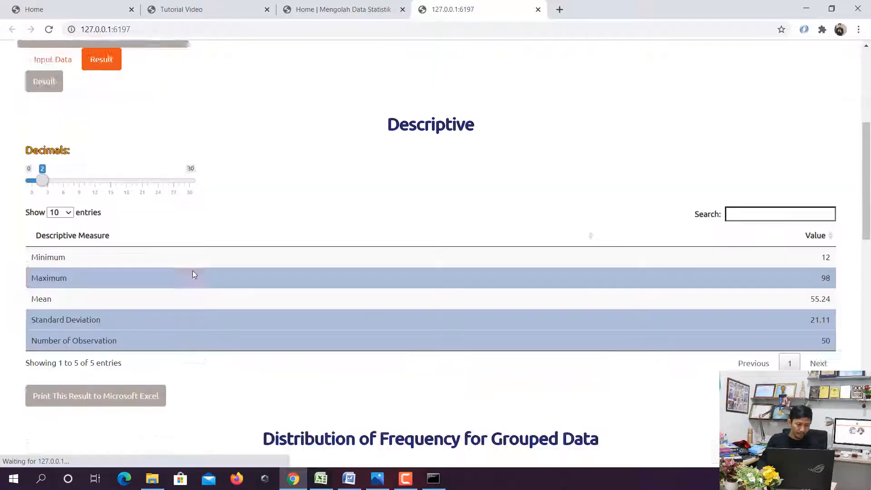
left_click(54, 169)
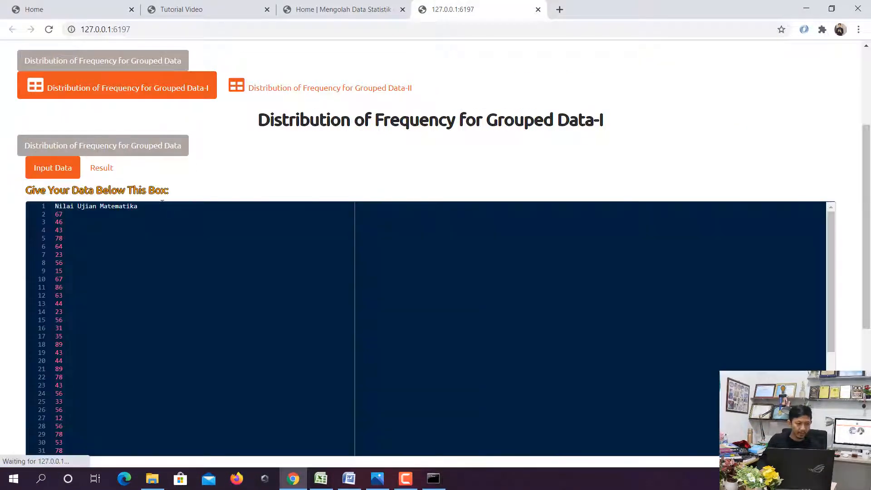
left_click(321, 478)
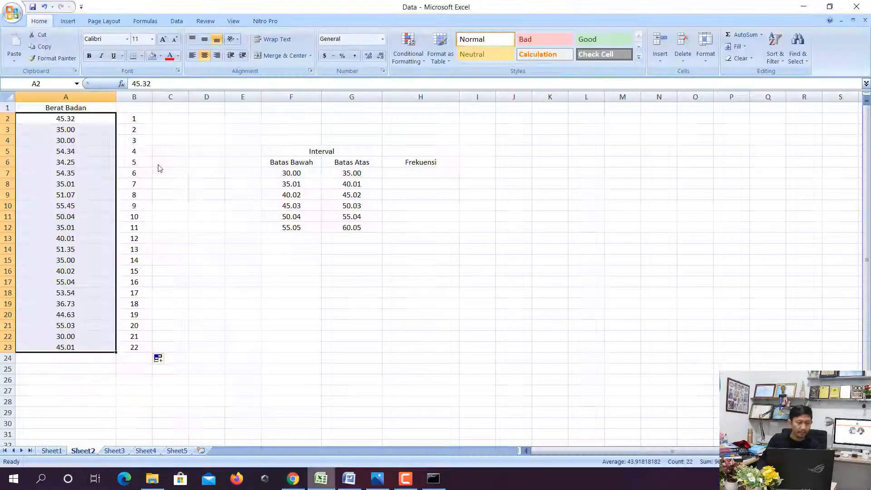
left_click(103, 106)
left_click_drag(103, 105, 110, 344)
key("ctrl+c")
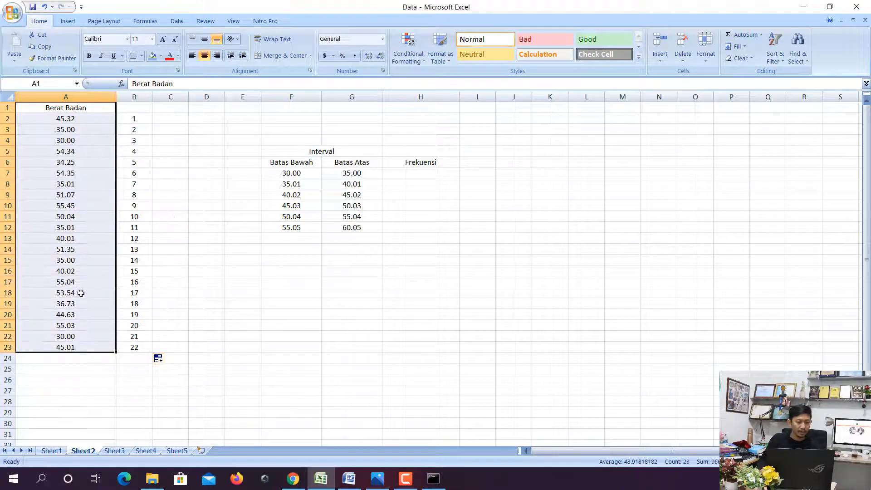
left_click(292, 479)
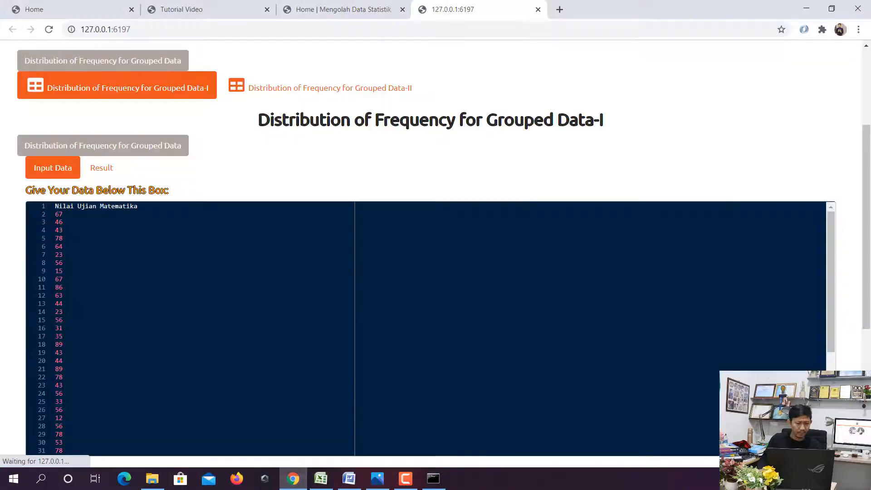
key("ctrl+a")
key("ctrl+v")
Replace the web app's Lower Bound values with the Batas Bawah values copied from F7:F12 in Excel.
scroll(3, 304, "down", 5)
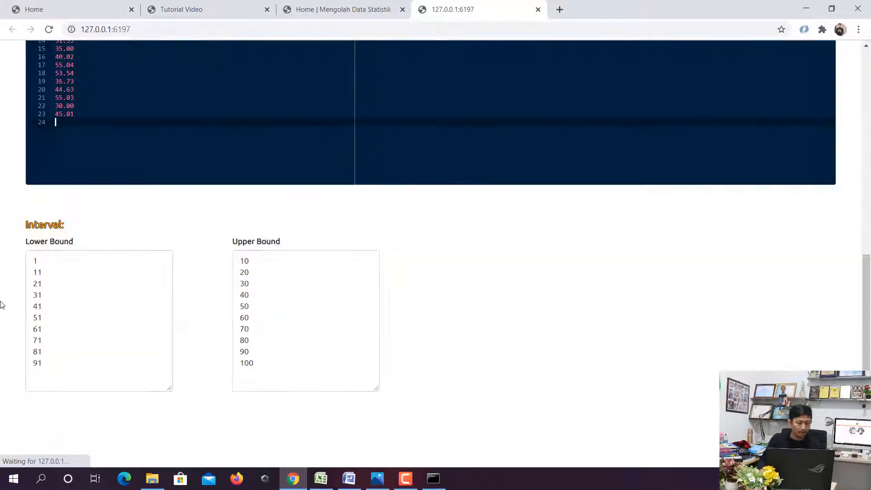
left_click(321, 478)
left_click_drag(291, 173, 305, 224)
key("ctrl+c")
left_click(293, 479)
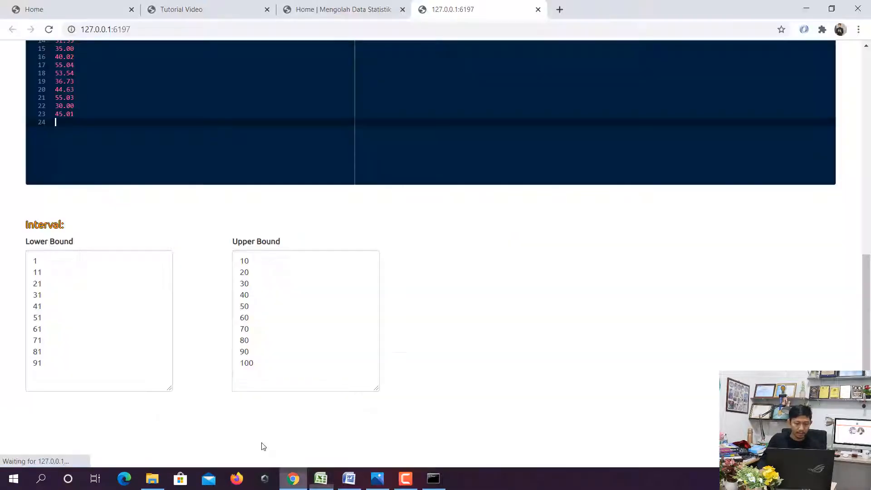
left_click(141, 305)
key("ctrl+a")
key("ctrl+v")
Replace the web app's Upper Bound values with the Batas Atas values copied from G7:G12 in Excel.
left_click(321, 479)
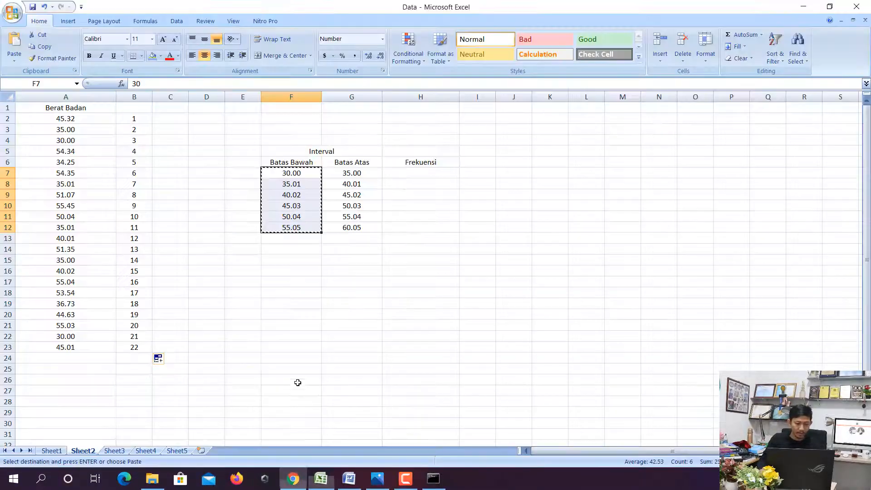
left_click_drag(346, 174, 349, 228)
key("ctrl+c")
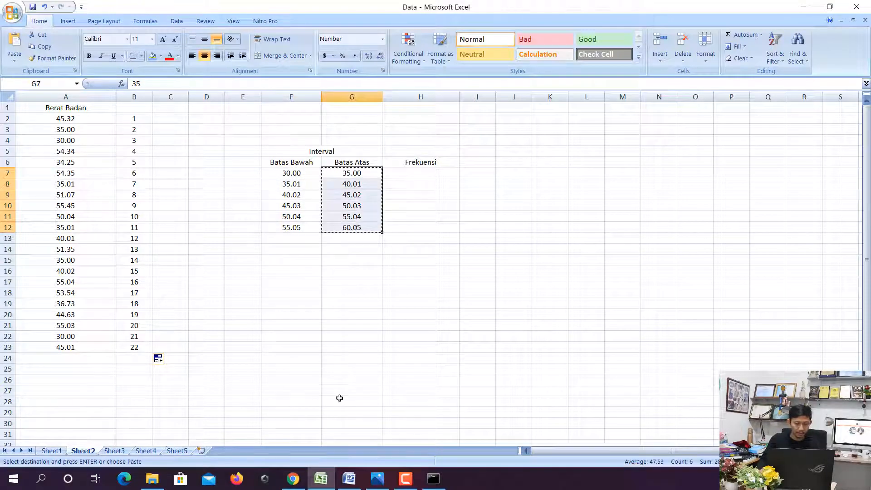
left_click(302, 479)
left_click(307, 277)
key("ctrl+a")
key("ctrl+v")
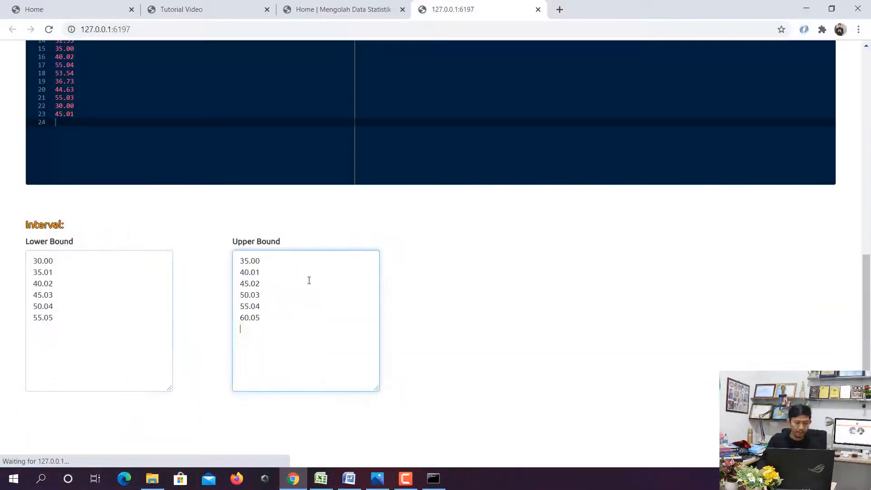
Show the web app's results for Berat Badan, close the file651047c4604d workbook, and review the minimum among the descriptive measures.
scroll(0, 278, "up", 5)
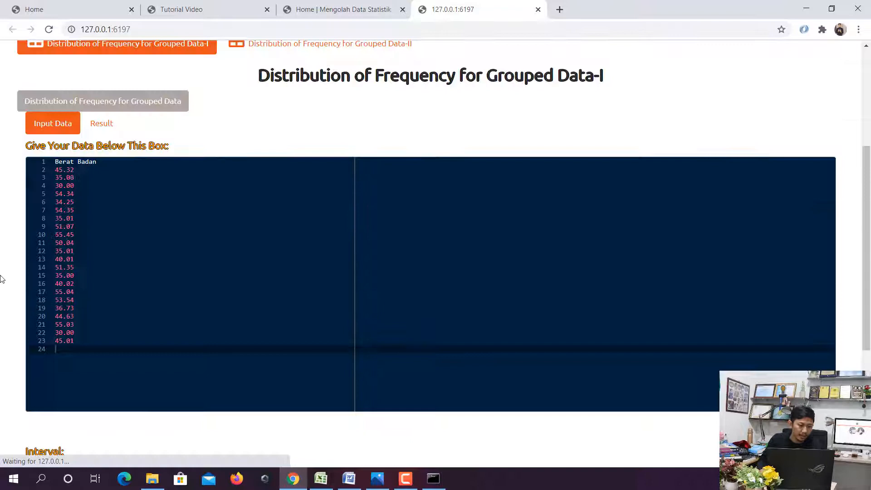
left_click(101, 125)
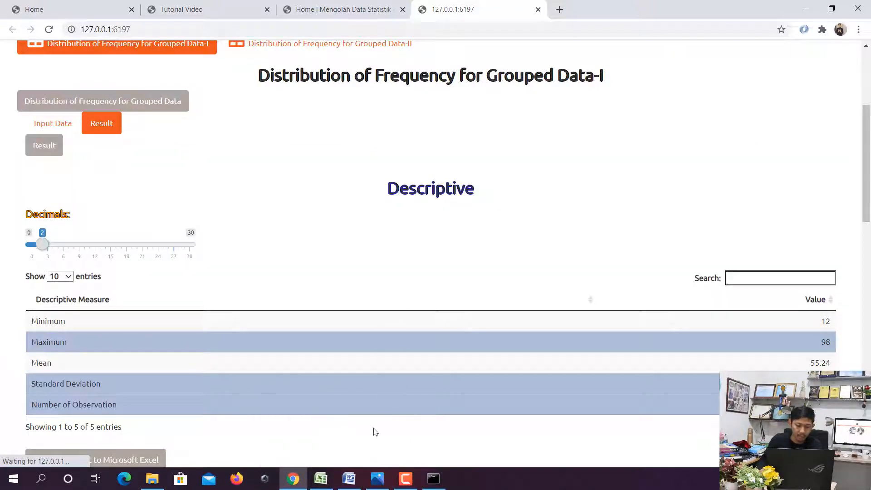
mouse_move(331, 483)
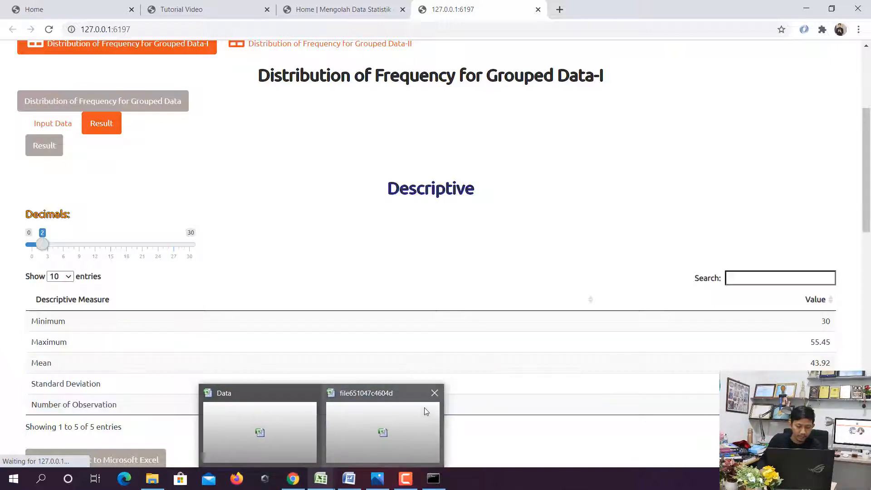
left_click(434, 394)
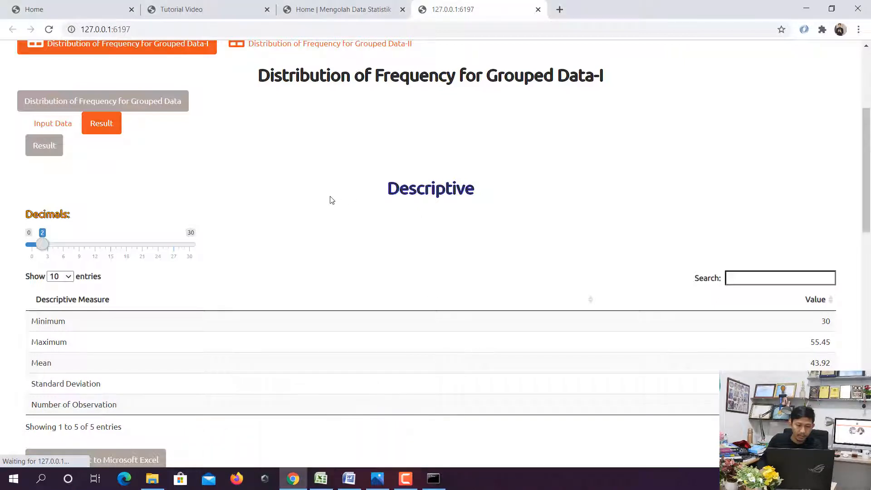
scroll(330, 208, "down", 3)
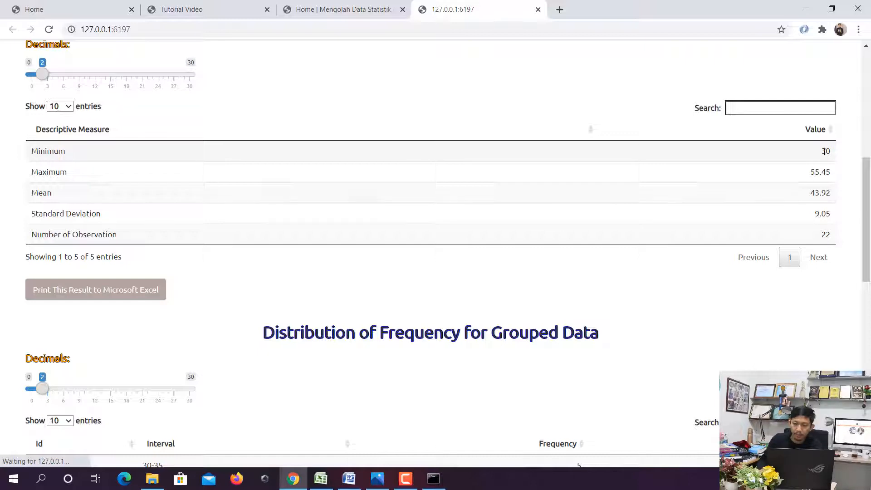
left_click_drag(824, 151, 838, 158)
left_click(697, 81)
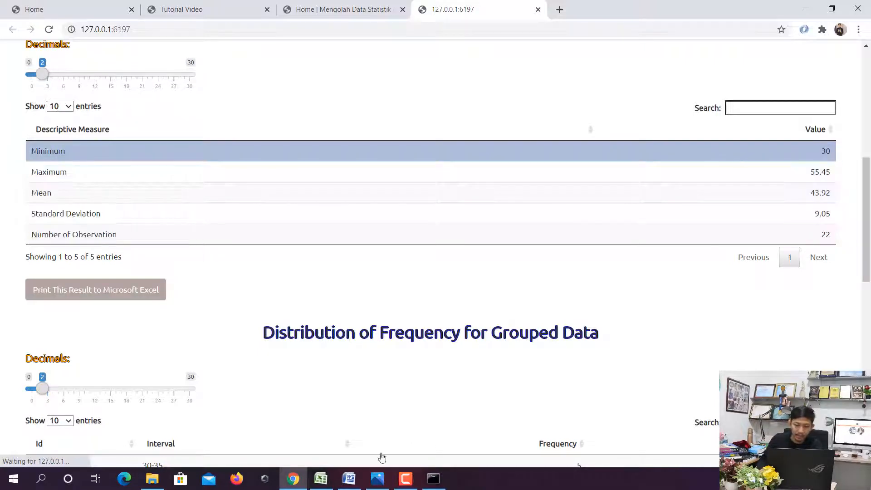
Switch to the Data workbook in Excel and select cell A26 below the weights.
left_click(328, 479)
scroll(251, 360, "down", 2)
left_click(113, 315)
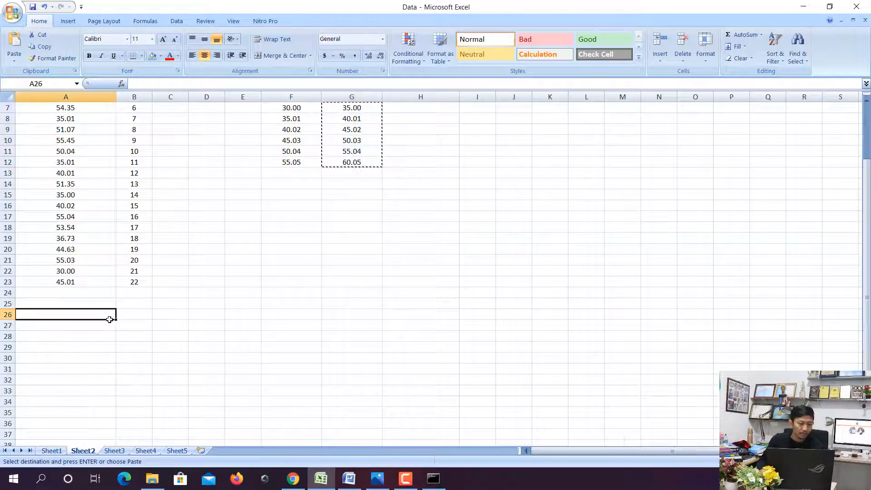
key("Return")
key("Return")
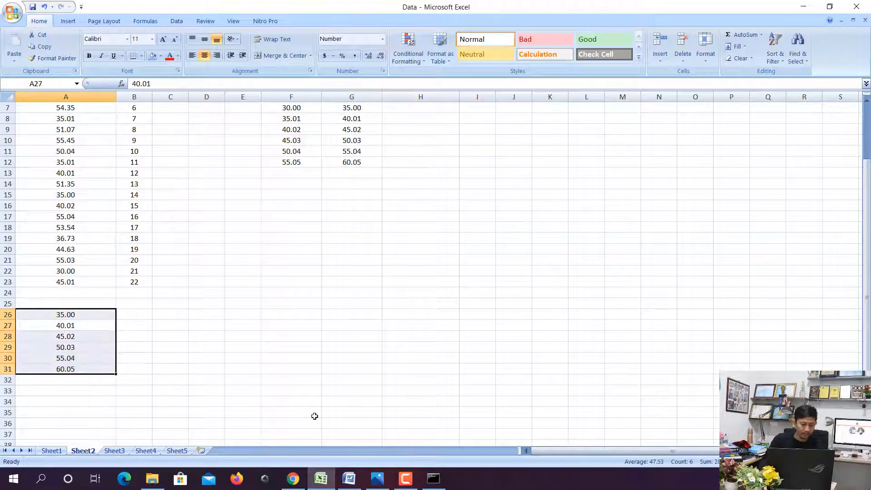
left_click(185, 347)
key("ctrl+z")
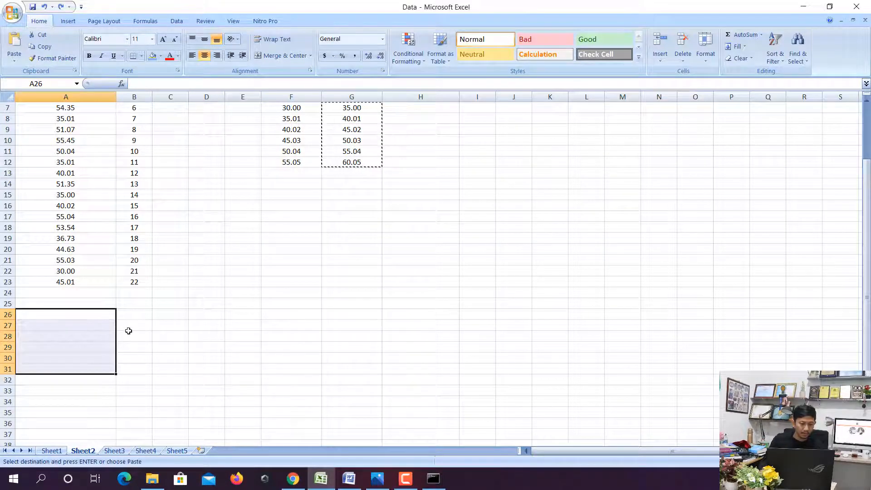
Calculate the minimum of the Berat Badan weights in A27 with MIN and locate that value in the data.
left_click(74, 323)
type("=min(")
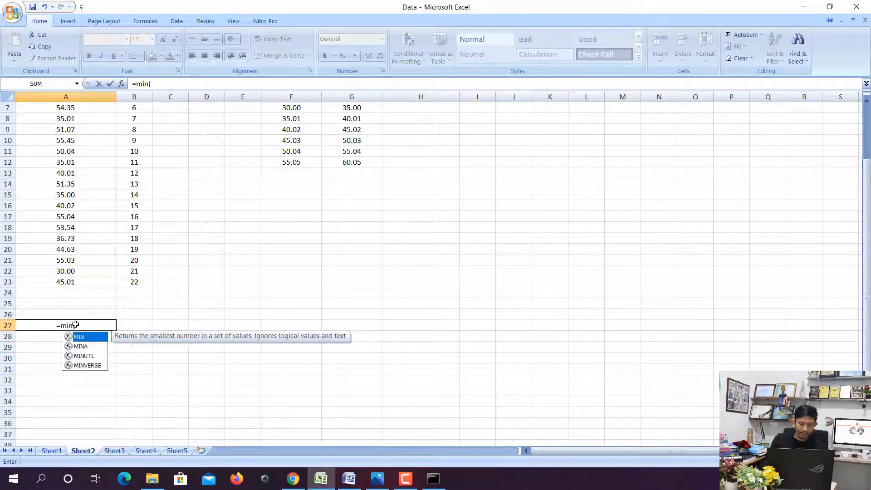
left_click_drag(84, 287, 91, 117)
type(")")
key("Return")
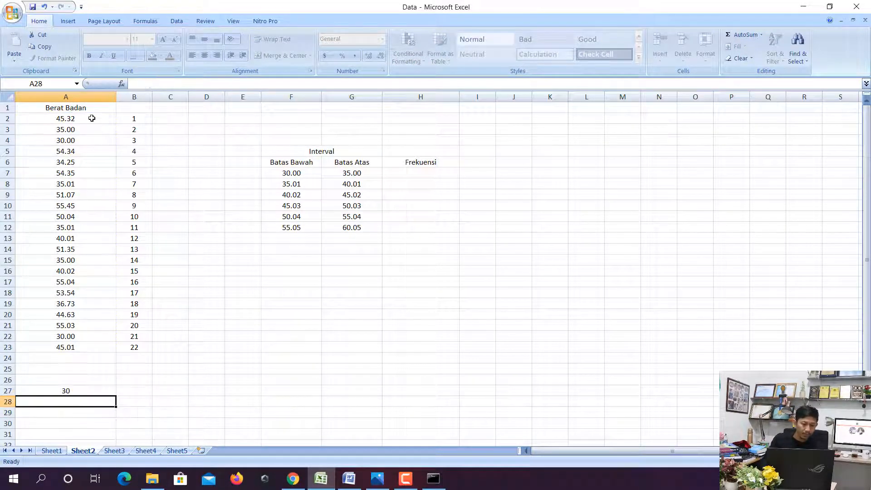
left_click(86, 340)
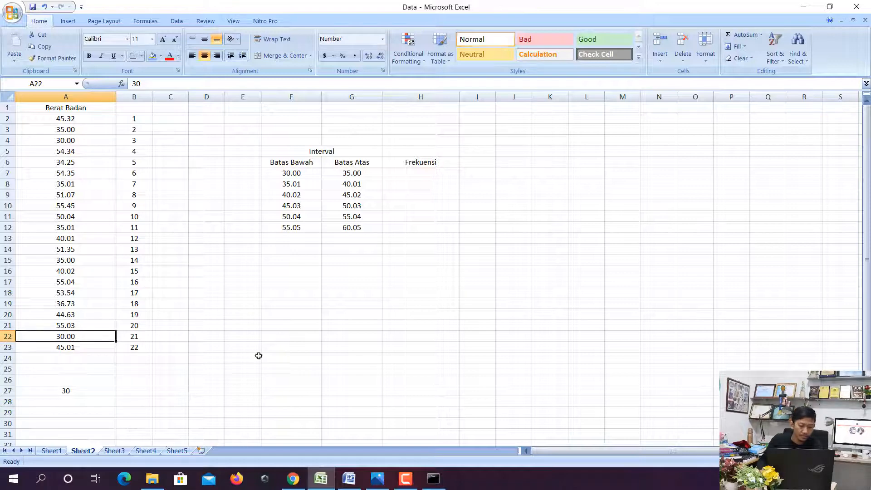
Look up the frequency of interval 30-35 in the web app in Chrome and enter 5 in H7 of the Excel table.
left_click(293, 478)
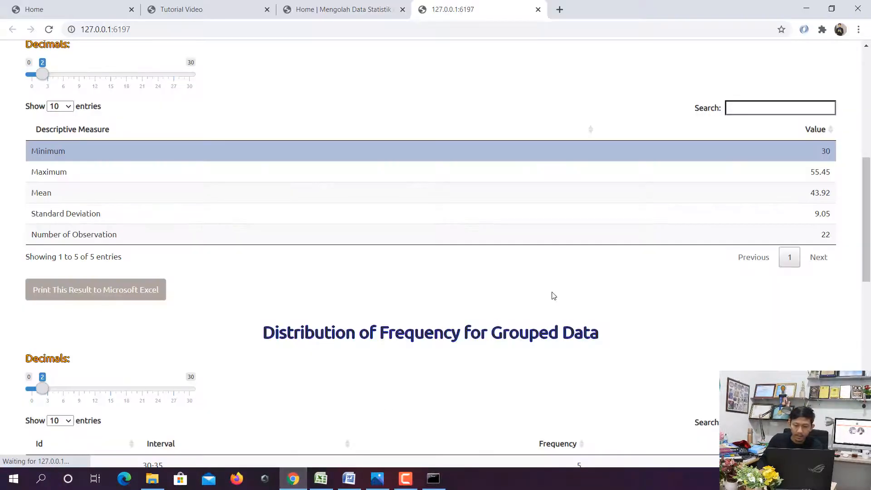
scroll(553, 296, "down", 6)
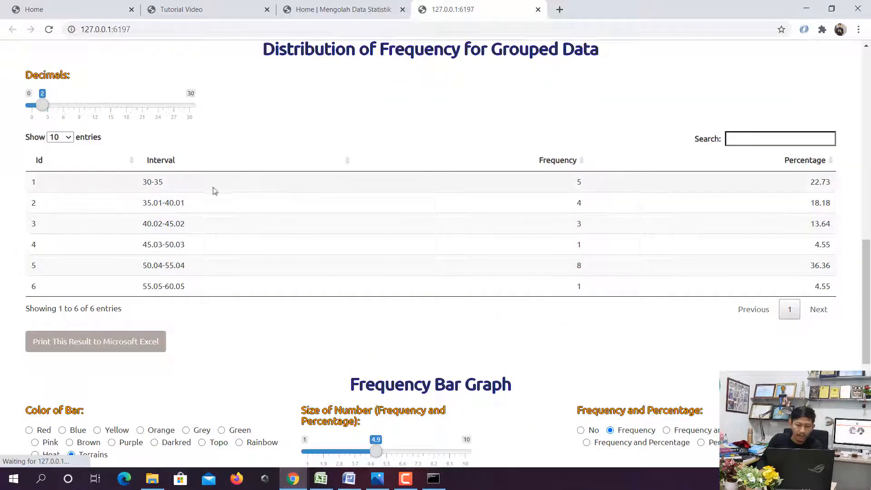
left_click_drag(143, 180, 161, 185)
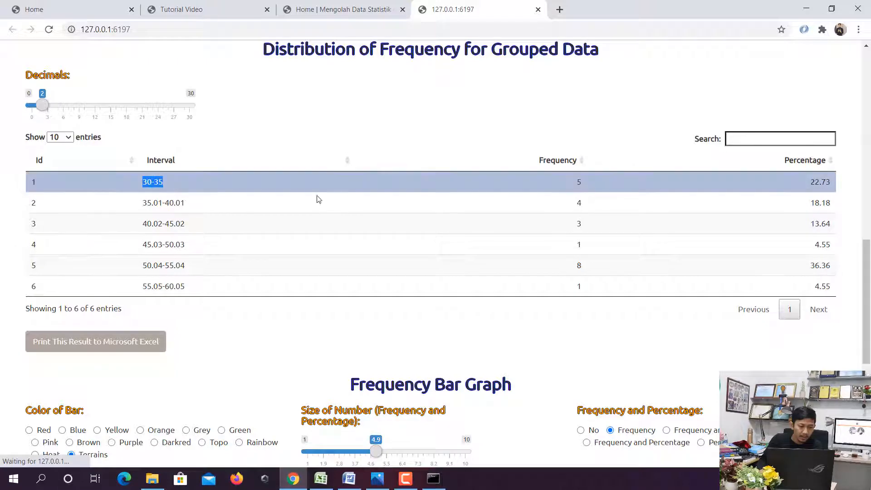
left_click(321, 478)
left_click(421, 174)
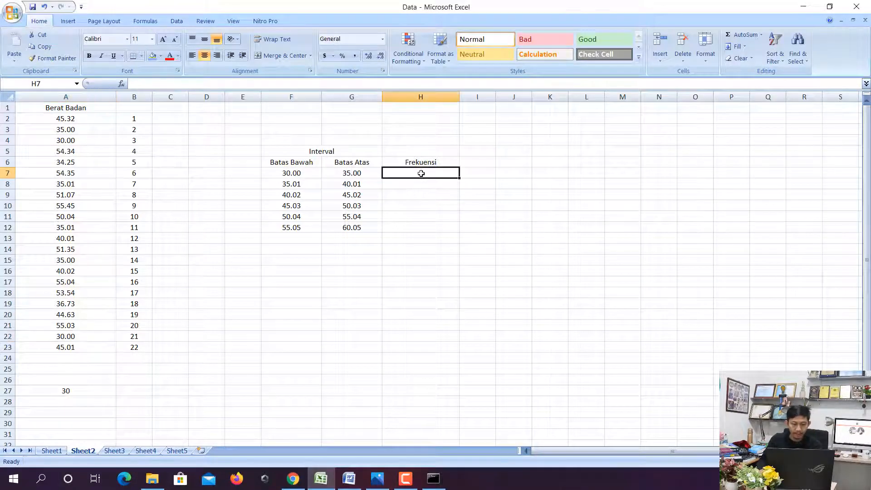
type("5")
left_click(424, 204)
left_click(305, 183)
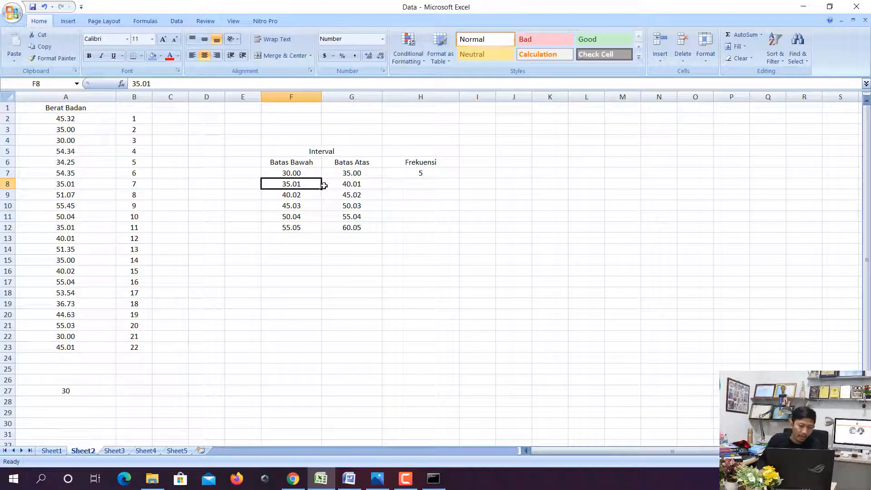
Look up the frequency of interval 35.01-40.01 in the web app in Chrome and enter 4 in H8 of the Excel table.
left_click(340, 188)
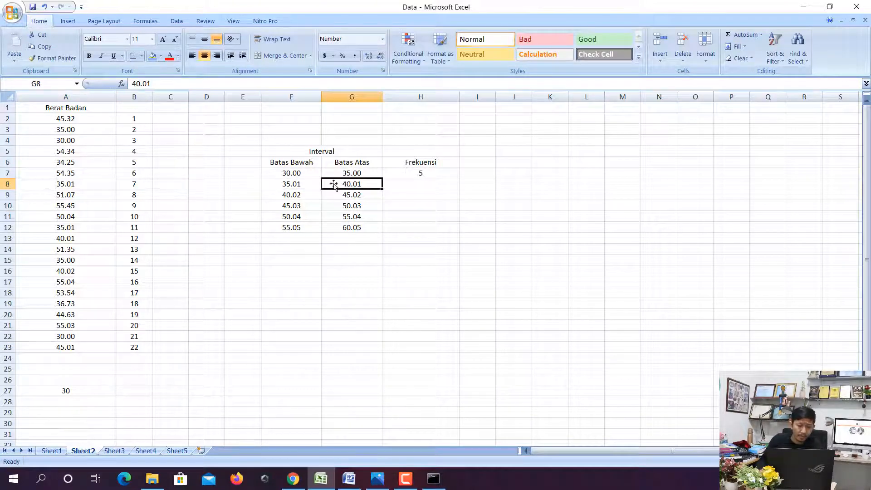
left_click(293, 478)
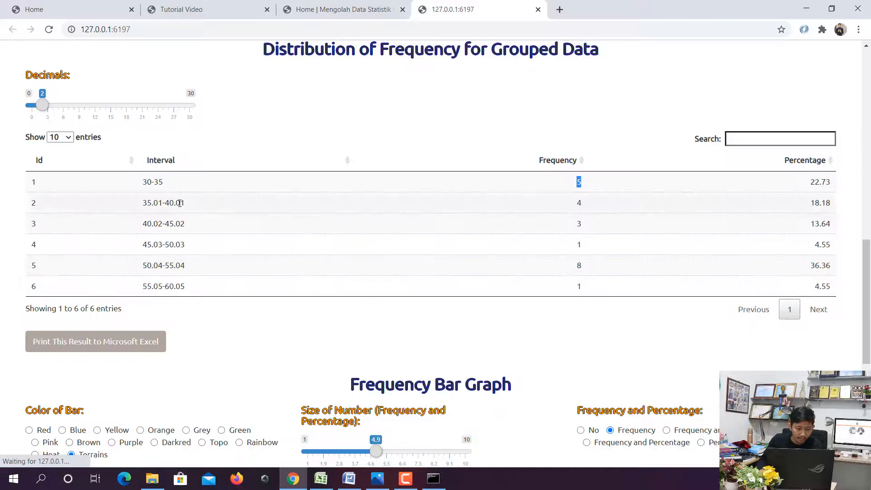
double_click(579, 203)
left_click(321, 478)
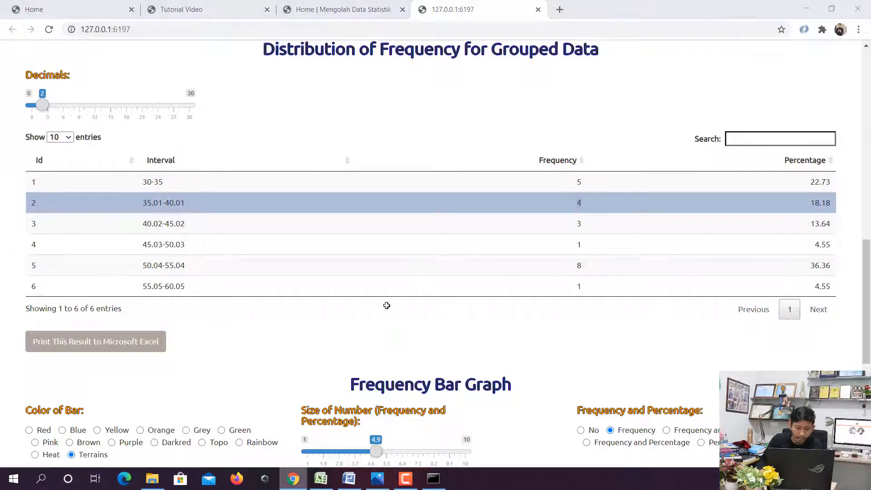
left_click(408, 187)
type("4")
left_click(472, 261)
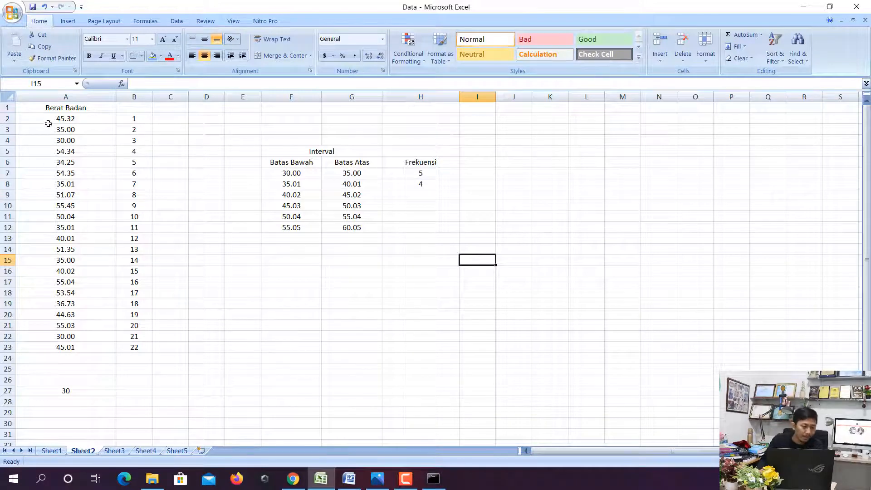
left_click_drag(56, 110, 82, 346)
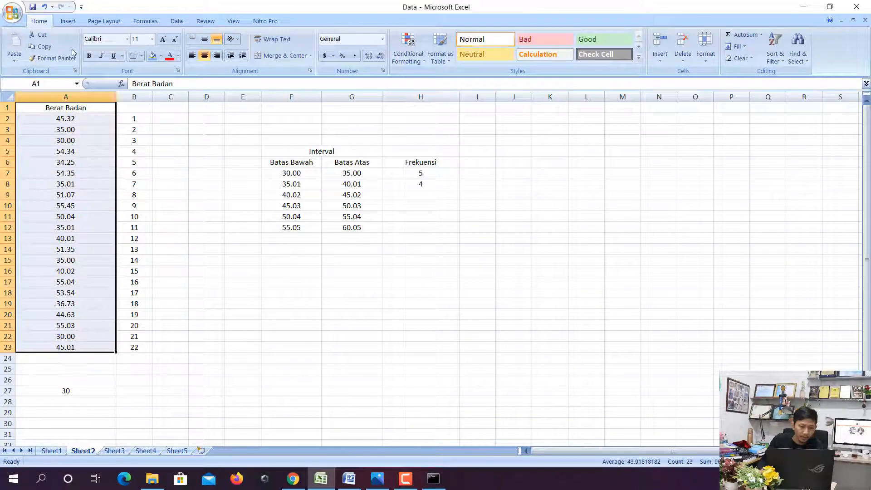
left_click(779, 59)
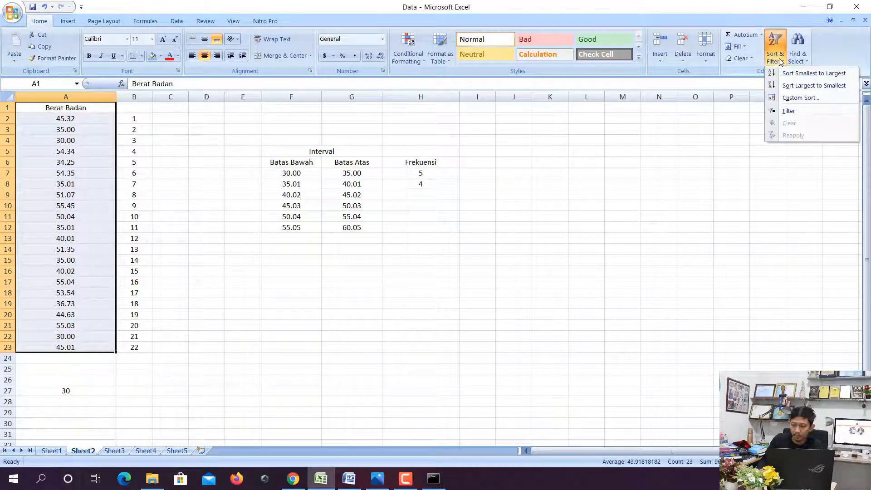
left_click(810, 74)
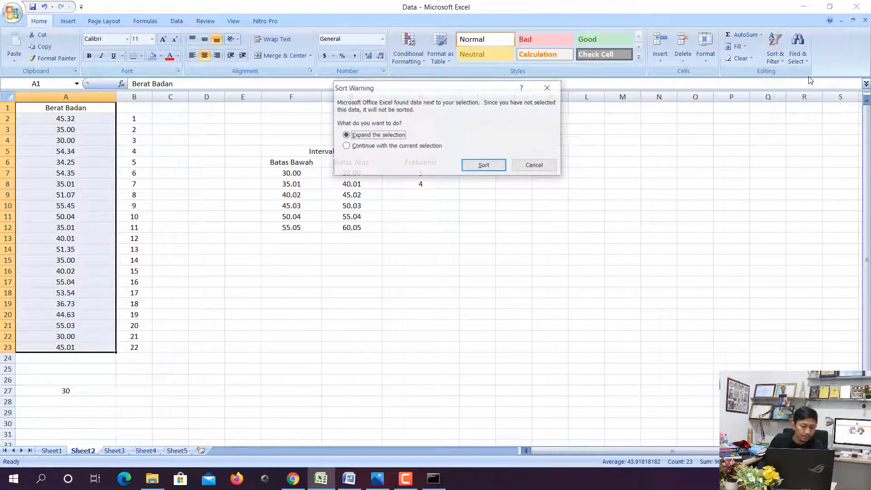
left_click(534, 166)
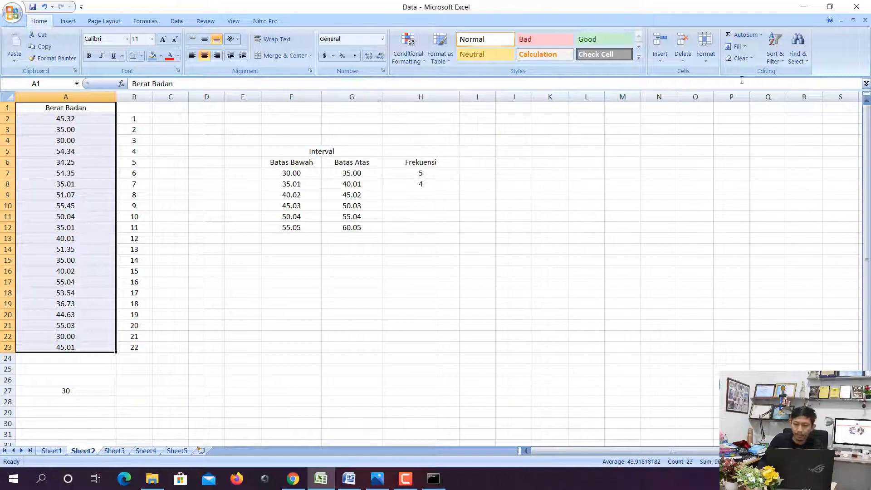
left_click(775, 45)
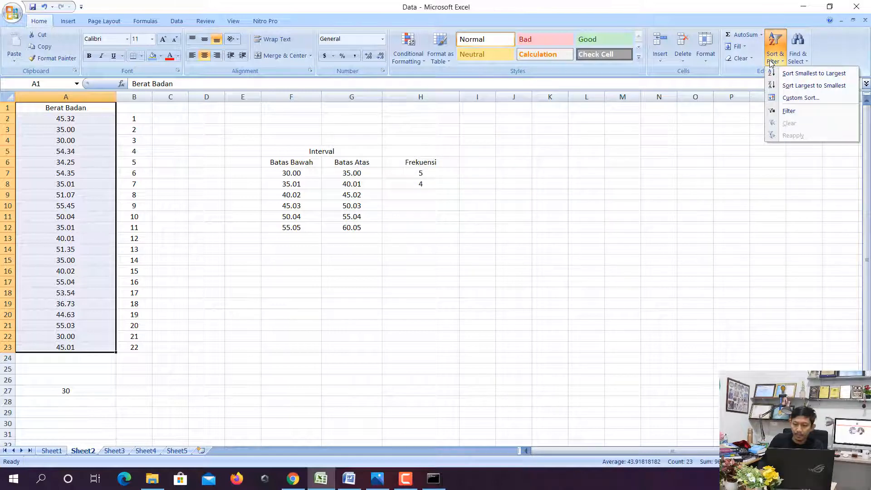
left_click(783, 98)
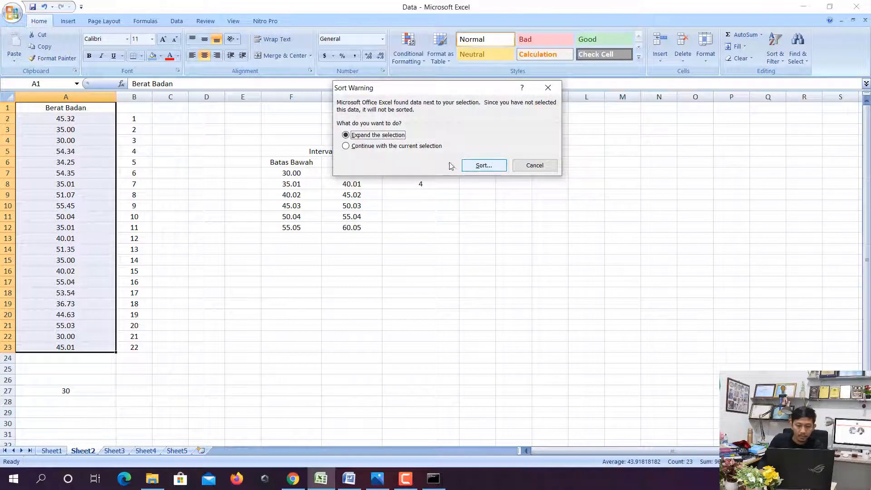
left_click(550, 167)
left_click(424, 161)
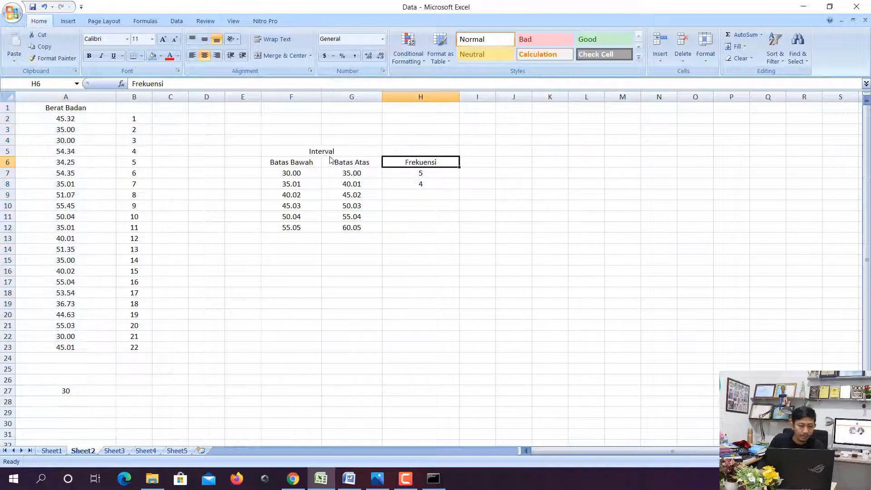
Sort the Berat Badan data from smallest to largest with a custom sort, expanding the selection to include the adjacent numbering column.
left_click_drag(81, 106, 83, 347)
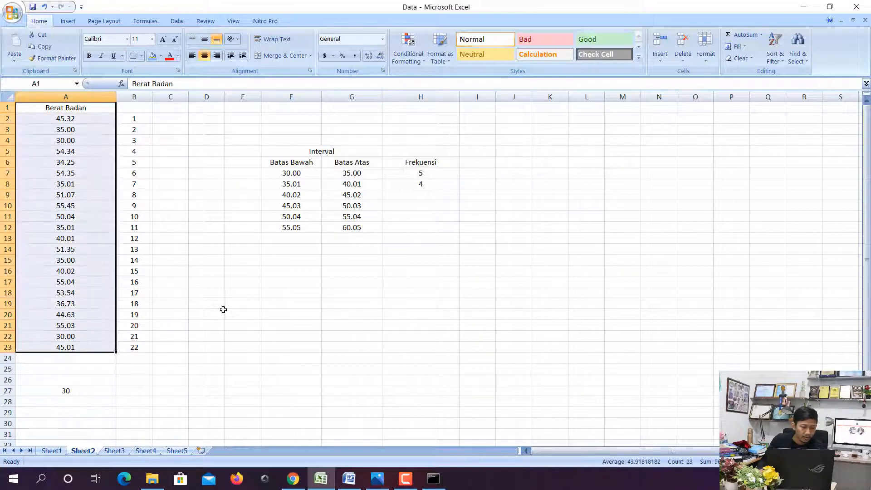
left_click(775, 50)
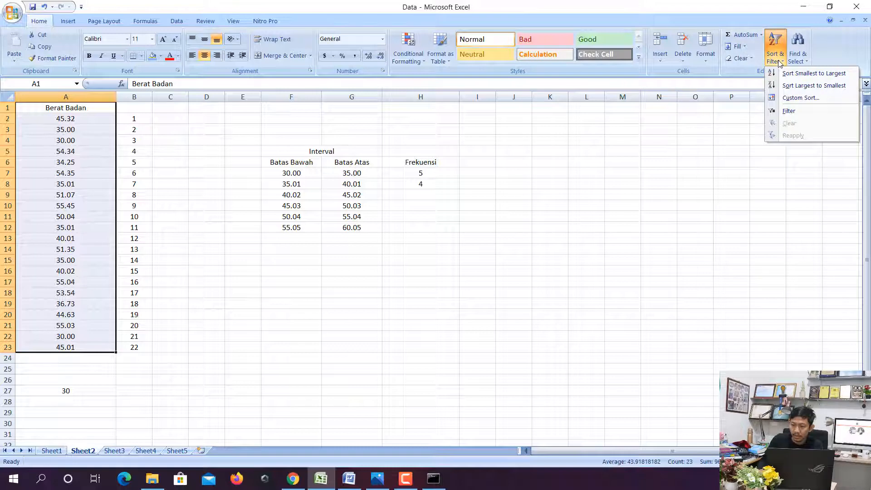
left_click(799, 97)
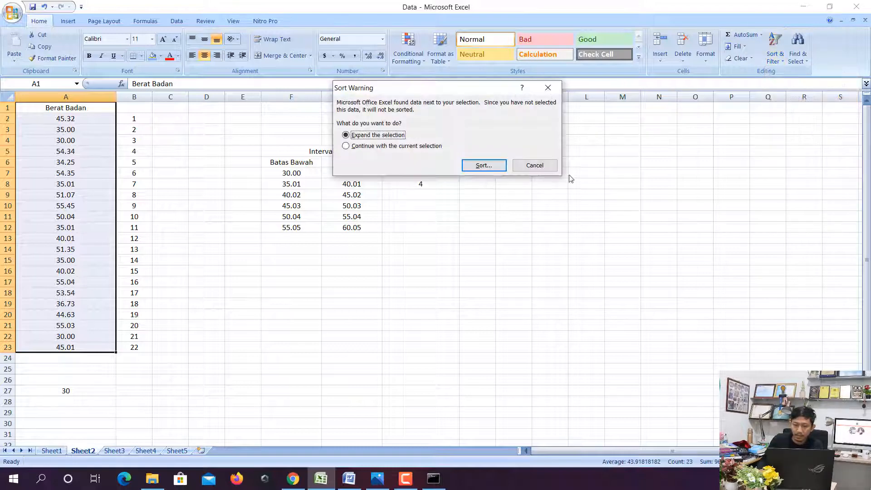
left_click(402, 146)
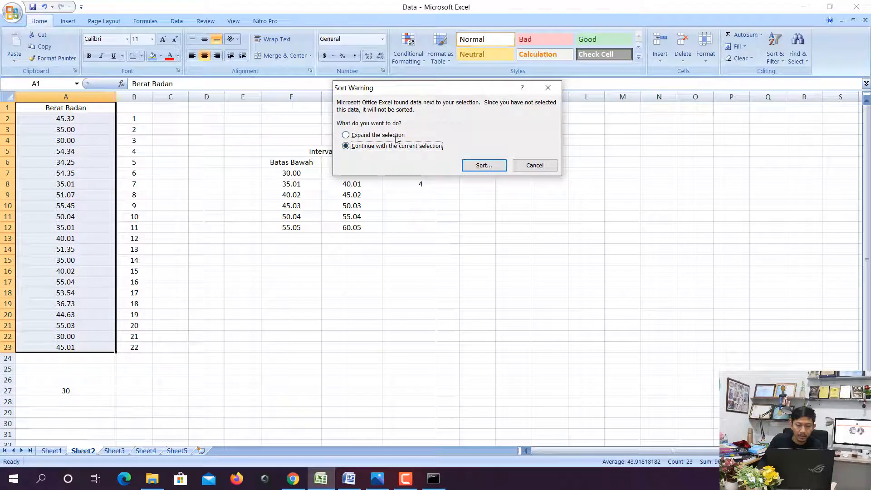
left_click(377, 135)
left_click(483, 166)
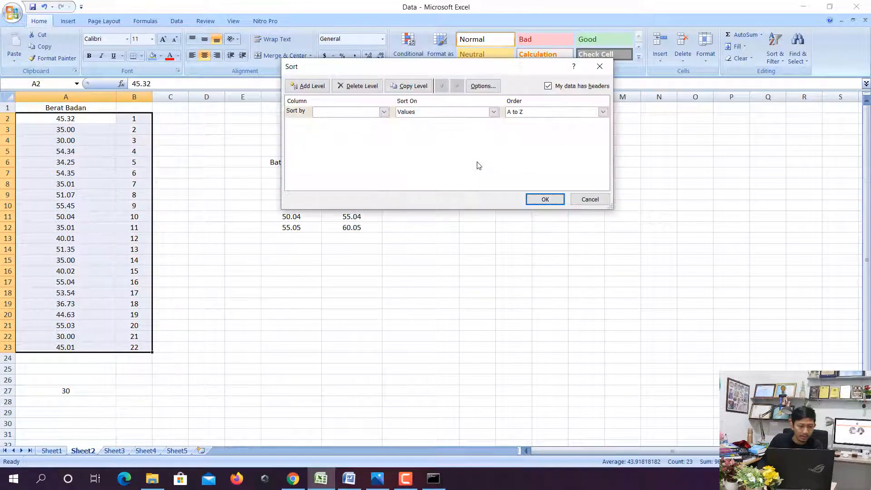
left_click(383, 112)
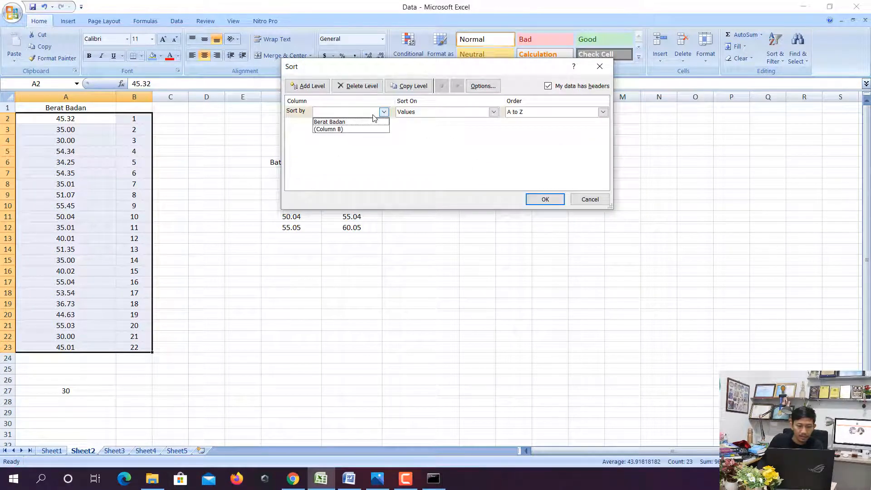
left_click(377, 121)
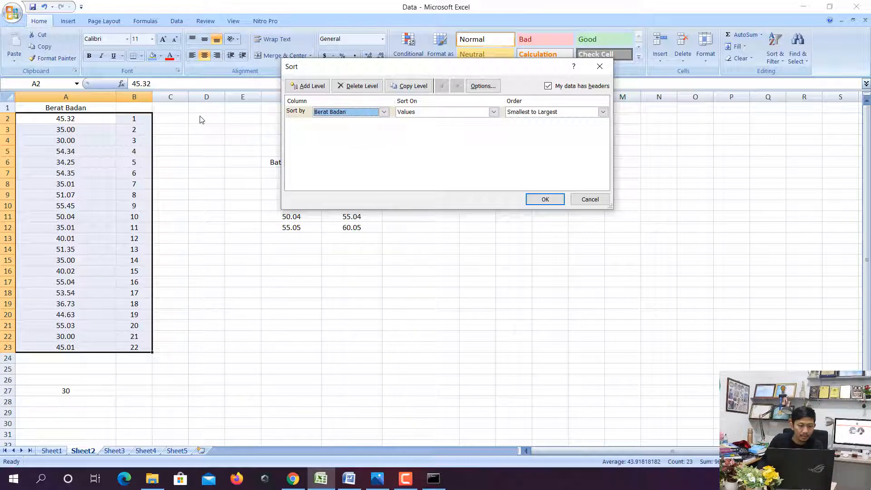
left_click(535, 199)
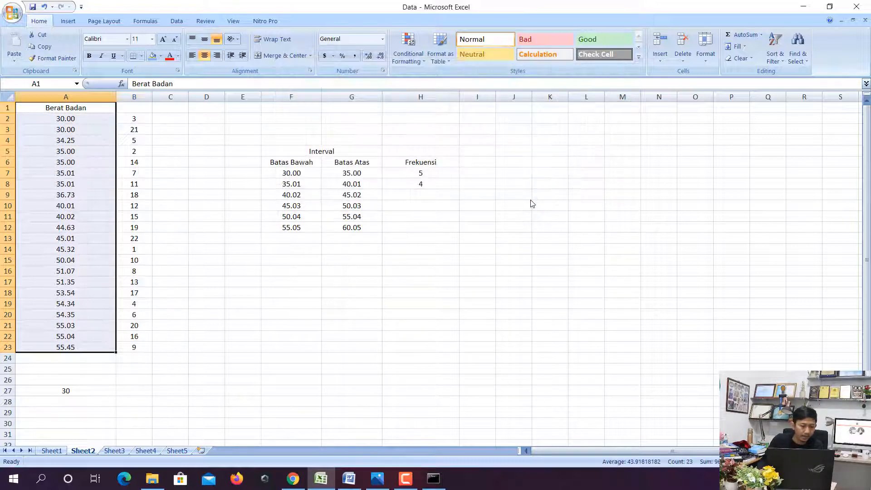
Fill the weights belonging to interval 30.00-35.00, cells A2 to A6, with blue and compare them with the frequency in H7.
left_click(96, 156)
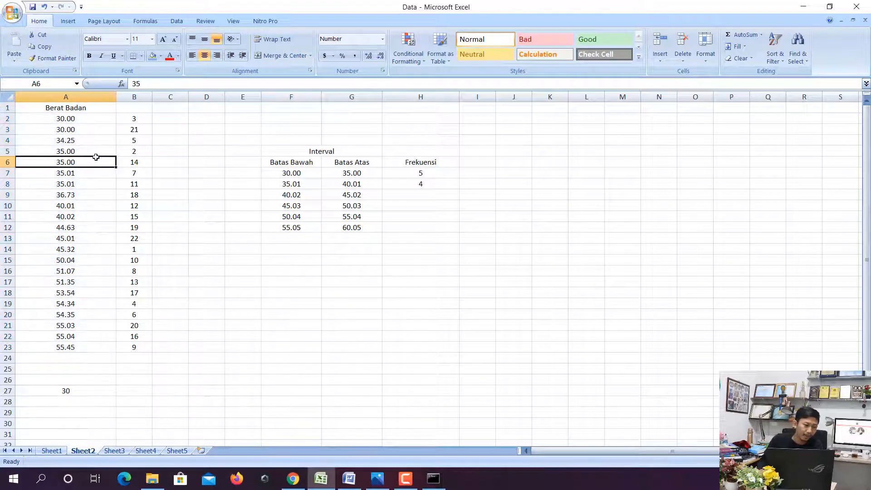
left_click(97, 116)
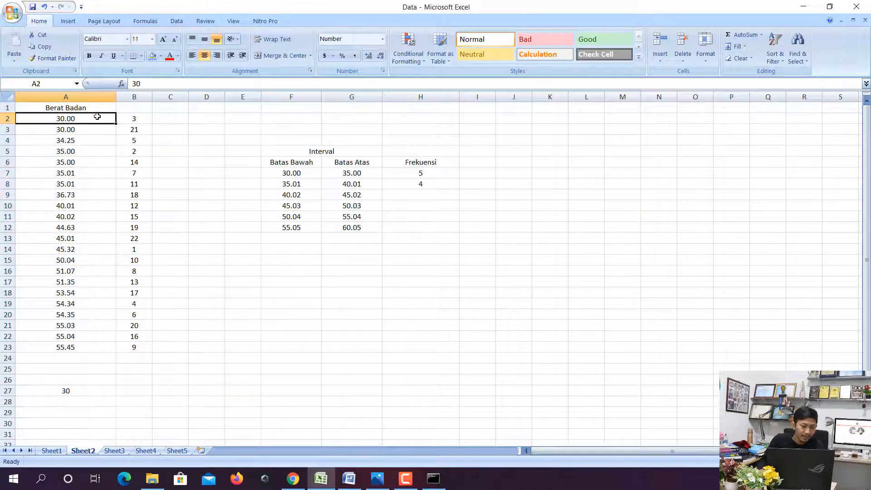
left_click(298, 174)
left_click(351, 173)
left_click(60, 118)
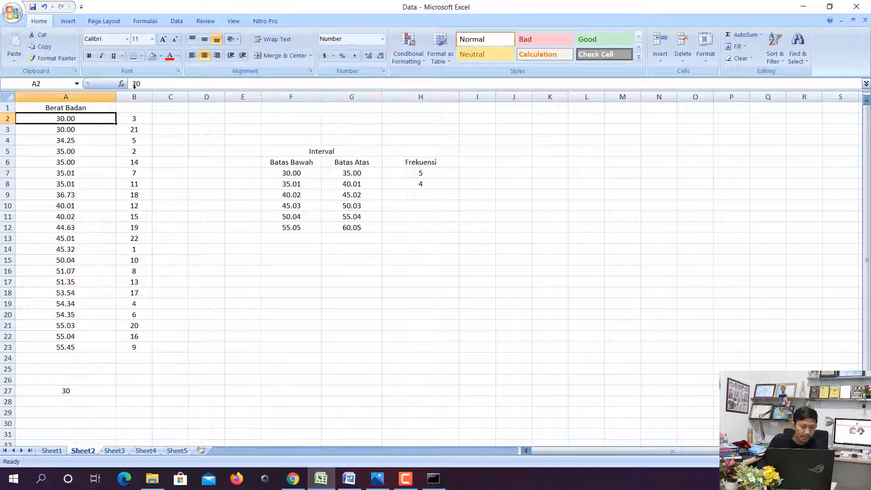
left_click(153, 55)
left_click(105, 128)
left_click(153, 57)
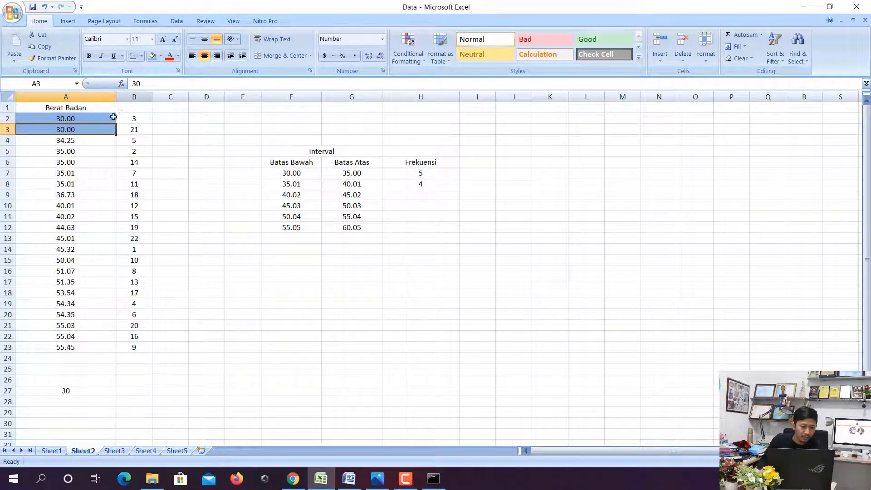
left_click(104, 140)
left_click(153, 56)
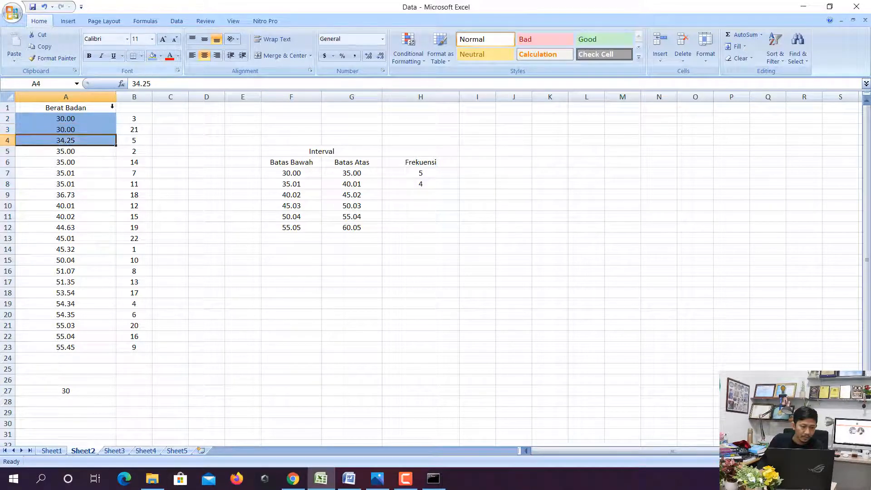
left_click(90, 151)
left_click(153, 55)
left_click(82, 161)
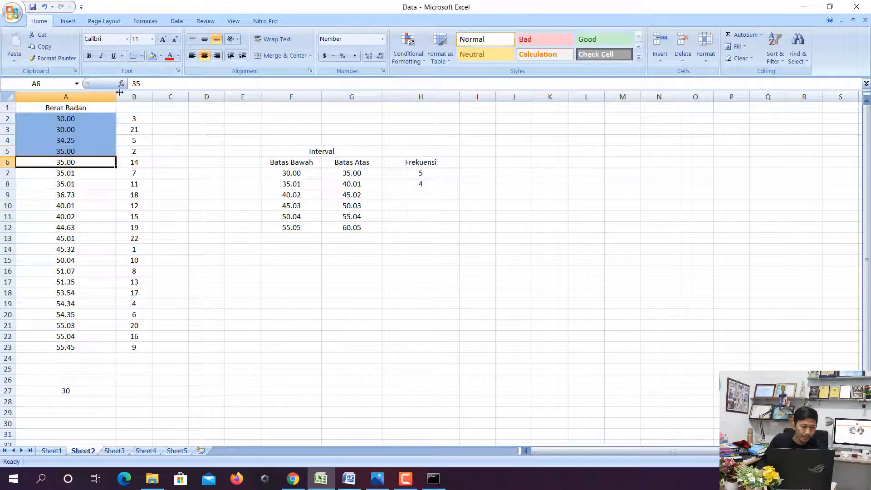
left_click(153, 56)
left_click(417, 174)
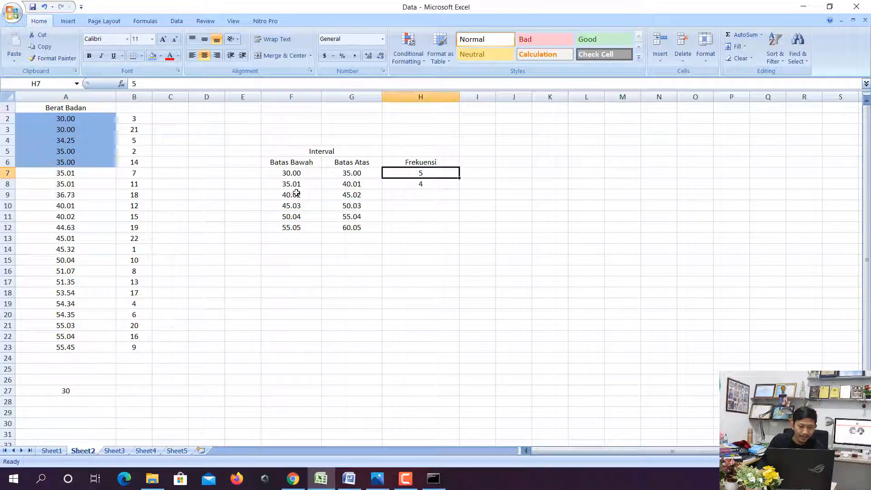
Fill the weights belonging to interval 35.01-40.01, cells A7 to A10, with dark tan and compare them with the frequency in H8.
left_click(286, 186)
left_click(353, 185)
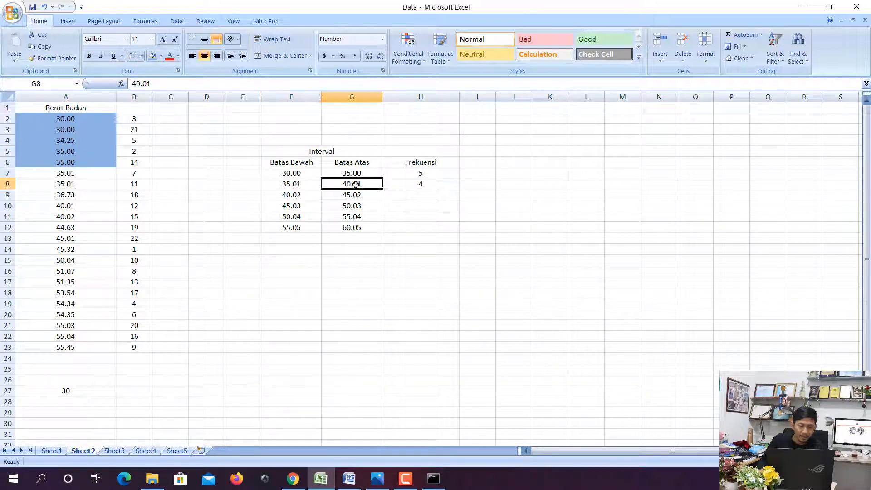
left_click(89, 173)
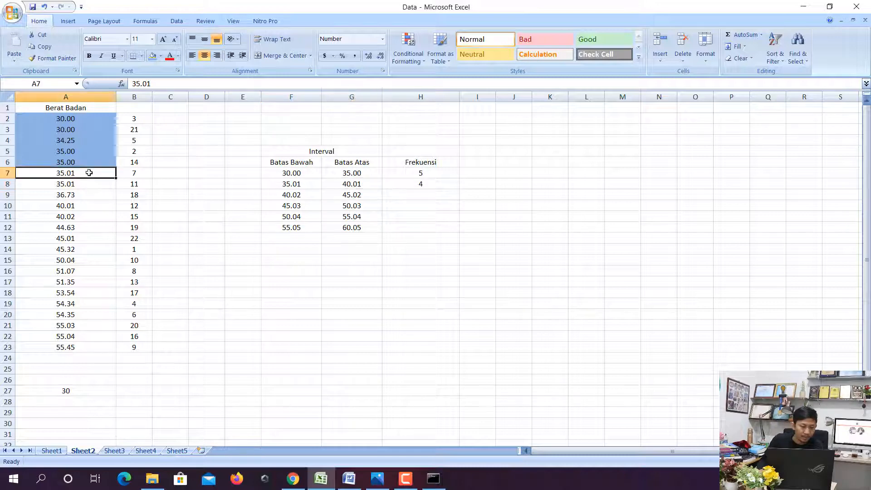
left_click(161, 56)
left_click(170, 100)
left_click(93, 184)
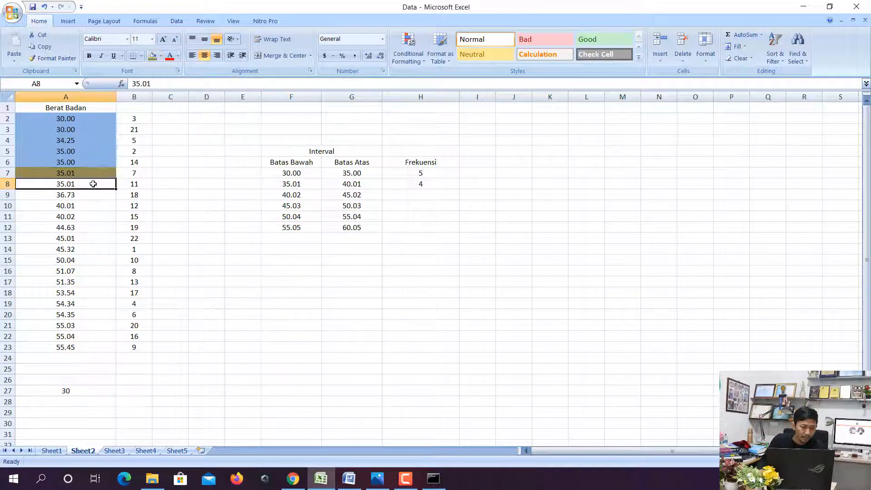
left_click(153, 55)
left_click(86, 194)
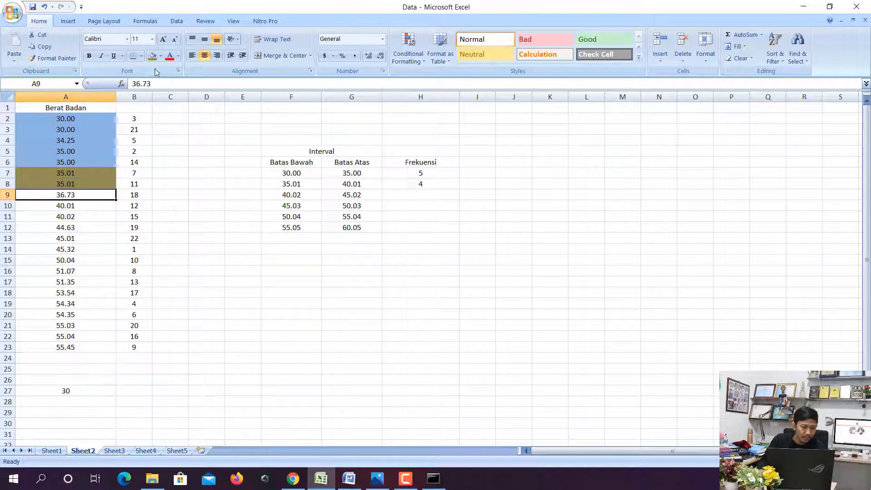
left_click(152, 56)
left_click(76, 205)
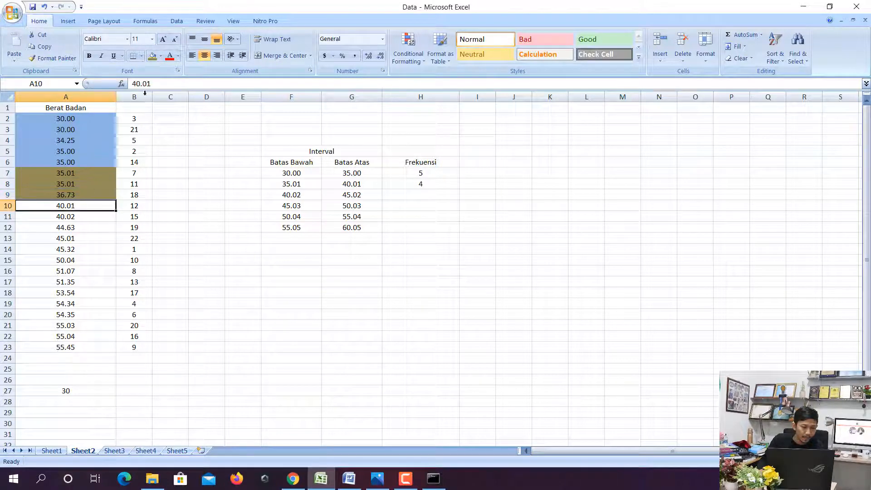
left_click(152, 55)
left_click(73, 218)
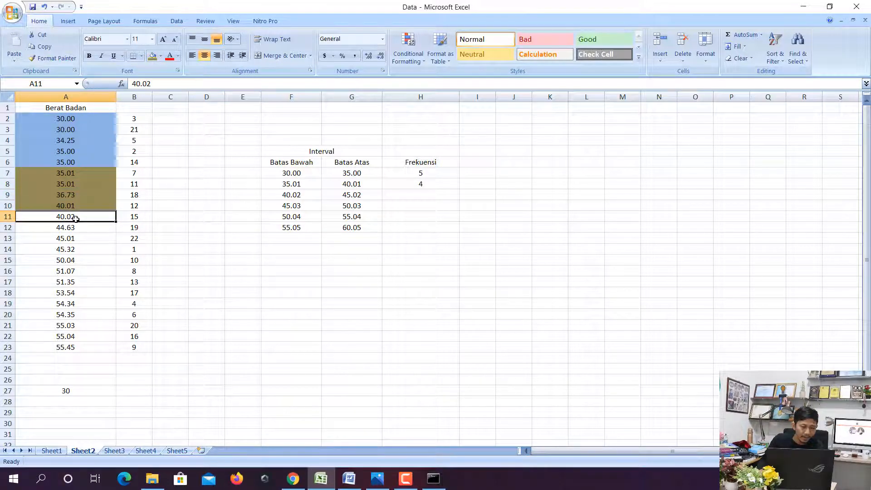
left_click(429, 183)
Switch to STATCAL in Chrome, review the Frequency Bar Graph, and show the available Descriptive analyses.
left_click(300, 479)
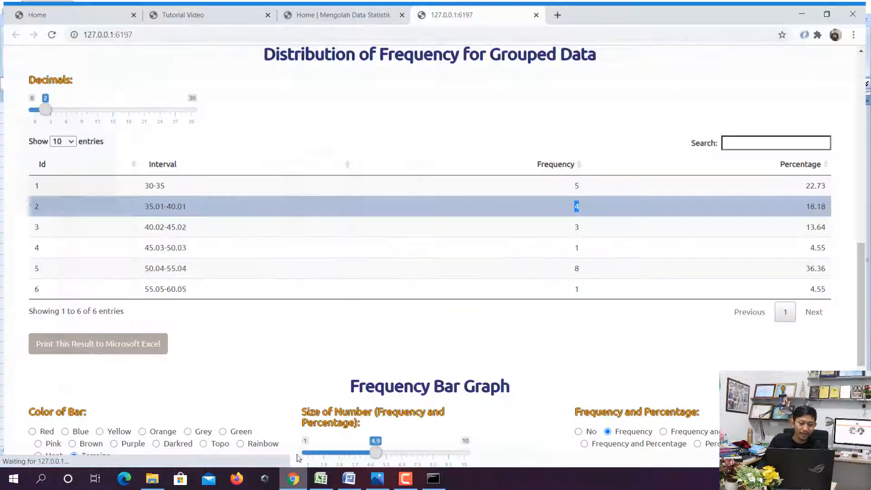
scroll(395, 312, "down", 1)
scroll(465, 237, "down", 5)
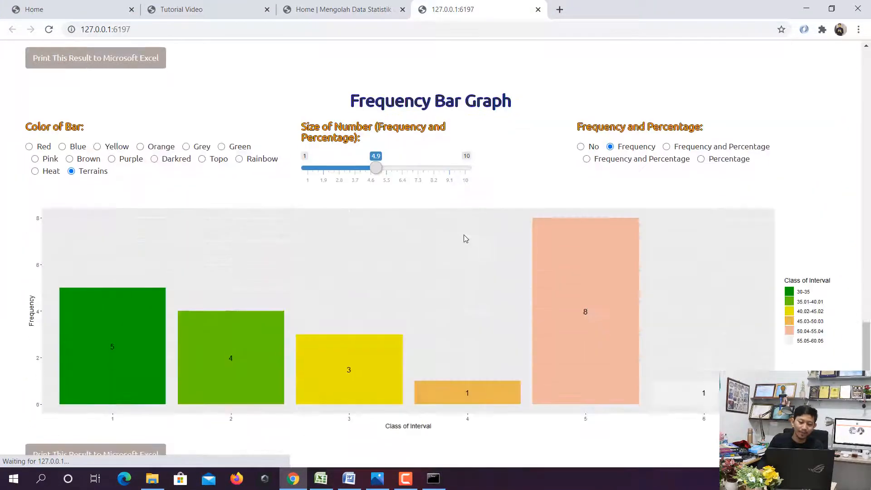
scroll(465, 238, "up", 10)
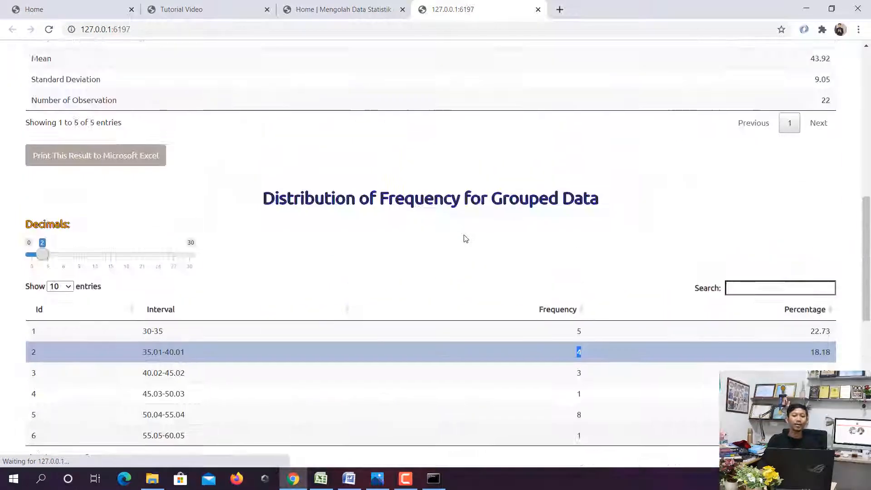
scroll(465, 238, "up", 10)
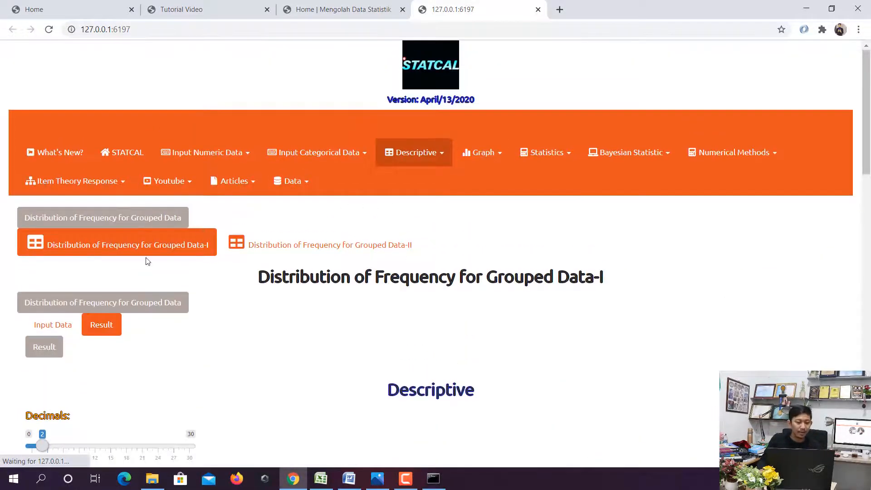
left_click(416, 153)
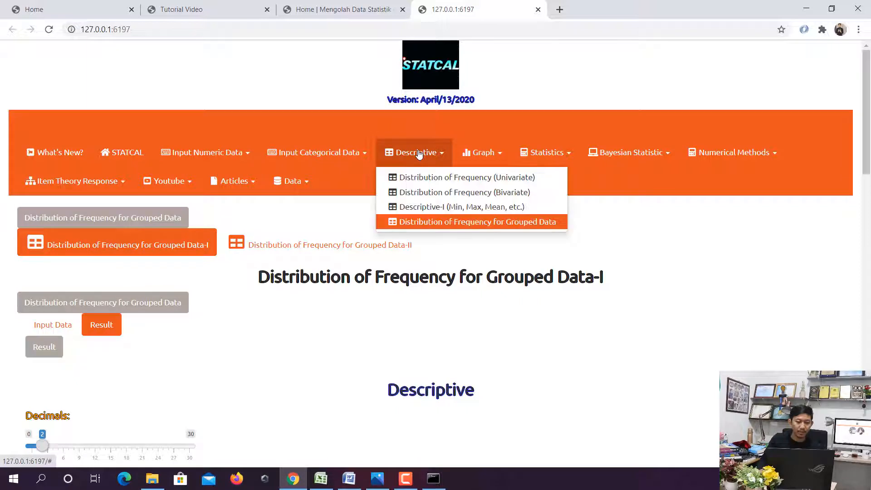